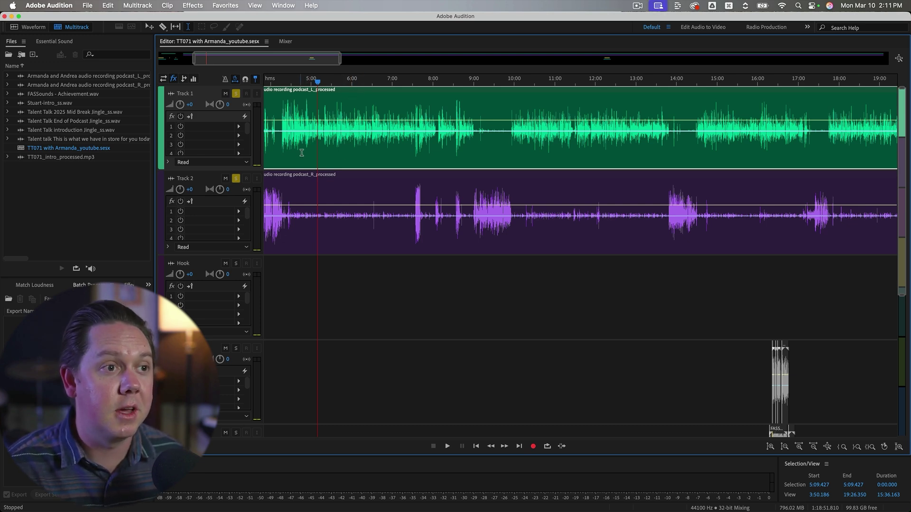
# Zoom out to the whole session with backslash, then zoom back in to the first ~38 minutes.
pyautogui.keyDown('super'); pyautogui.scroll(-5, 332, 153); pyautogui.keyUp('super')
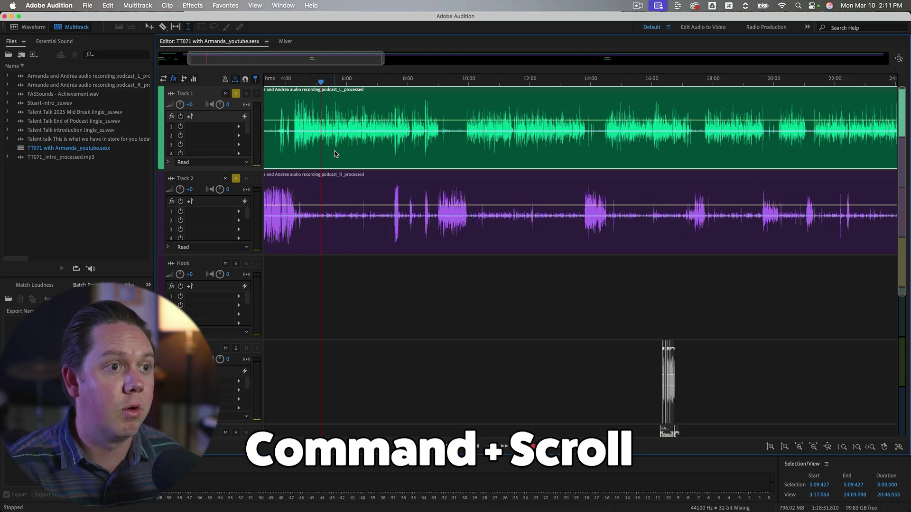
pyautogui.keyDown('super'); pyautogui.scroll(-8, 828, 149); pyautogui.keyUp('super')
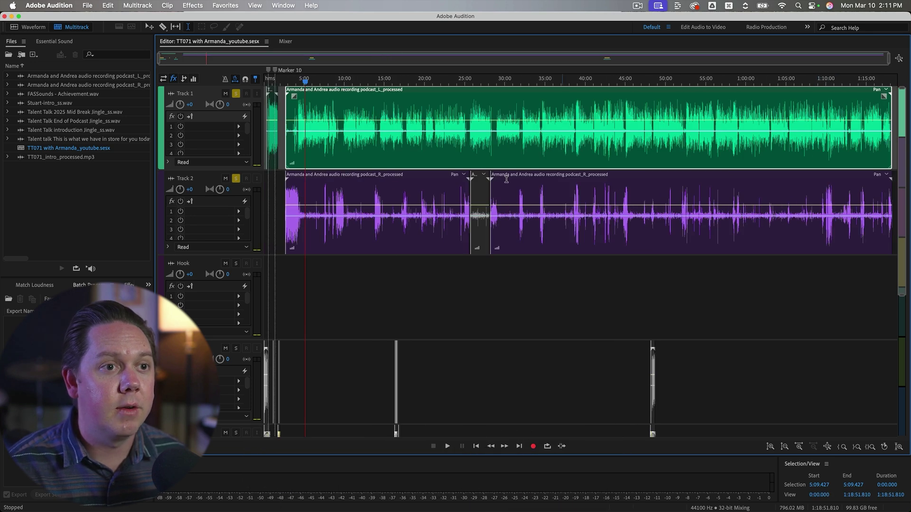
pyautogui.keyDown('super'); pyautogui.scroll(10, 332, 151); pyautogui.keyUp('super')
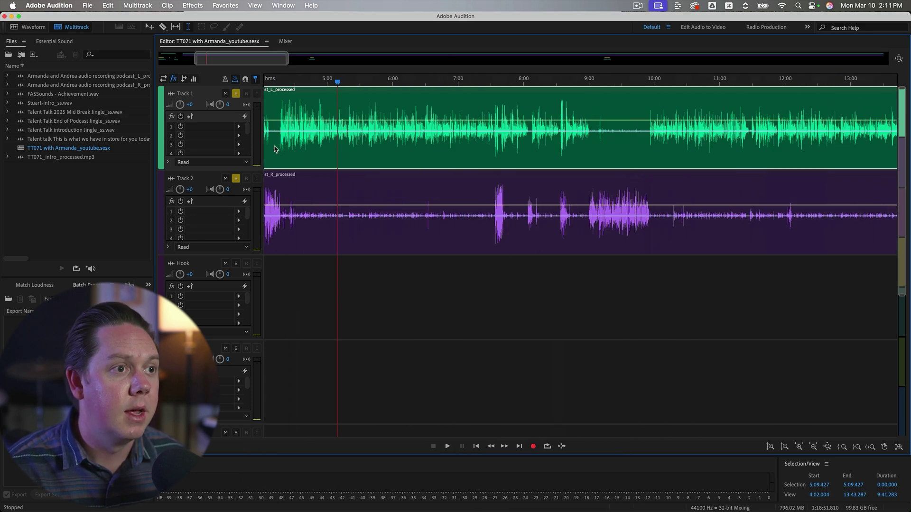
pyautogui.keyDown('super'); pyautogui.scroll(-8, 274, 149); pyautogui.keyUp('super')
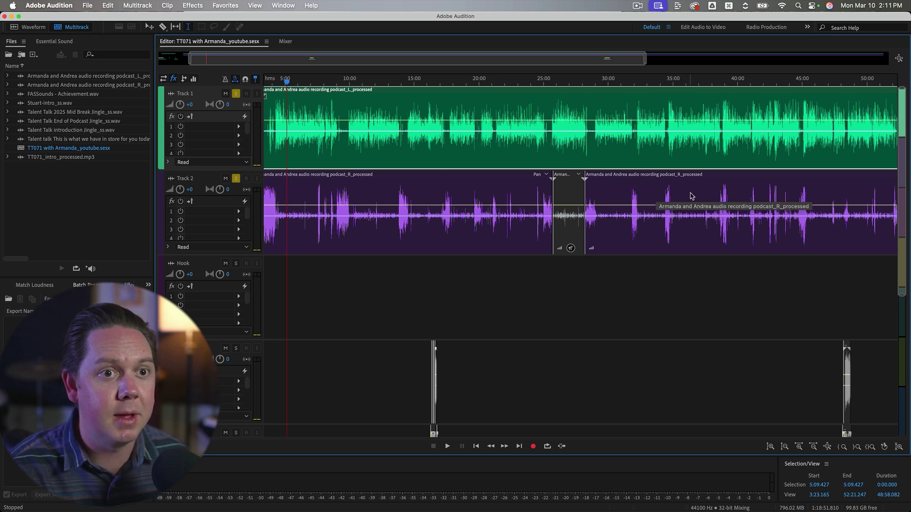
pyautogui.press('\\')
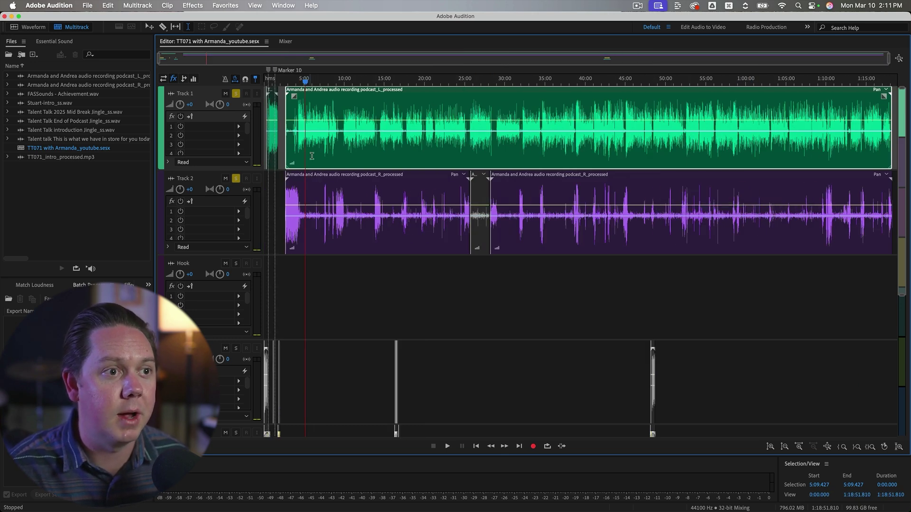
pyautogui.scroll(3, 305, 186)
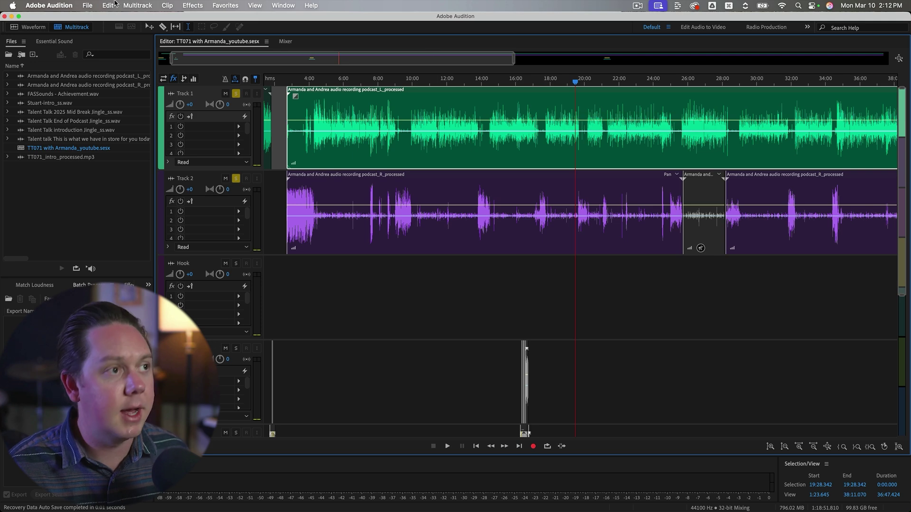
# Set Mouse Wheel Zoom to 'Zoom at mouse position' in General preferences and test scrolling.
pyautogui.click(76, 5)
pyautogui.moveTo(100, 36)
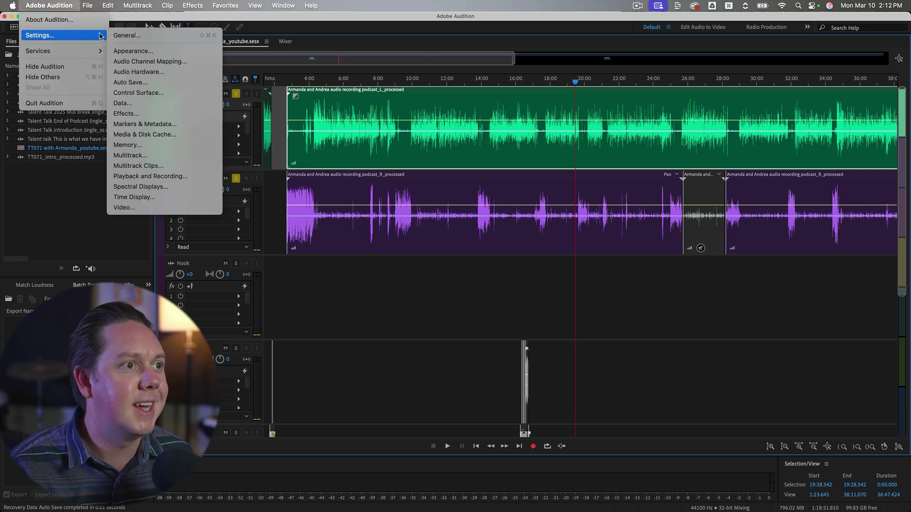
pyautogui.click(159, 36)
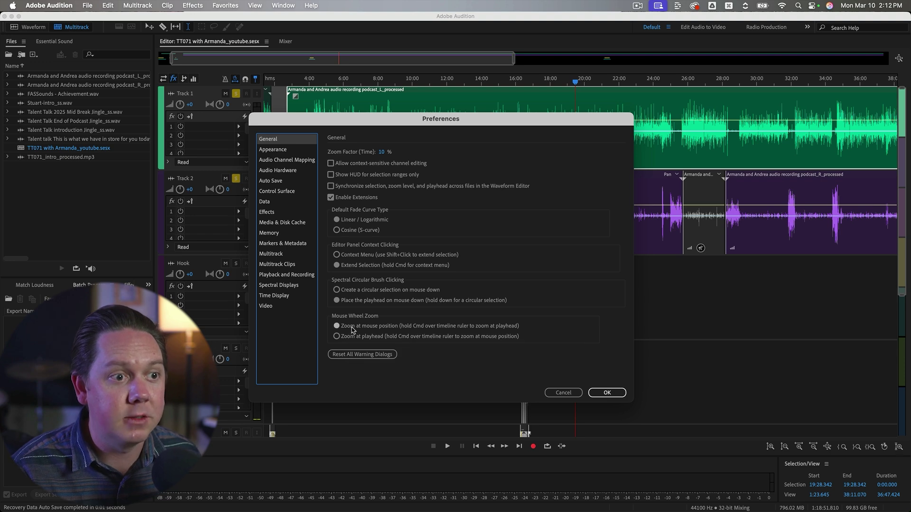
pyautogui.click(338, 326)
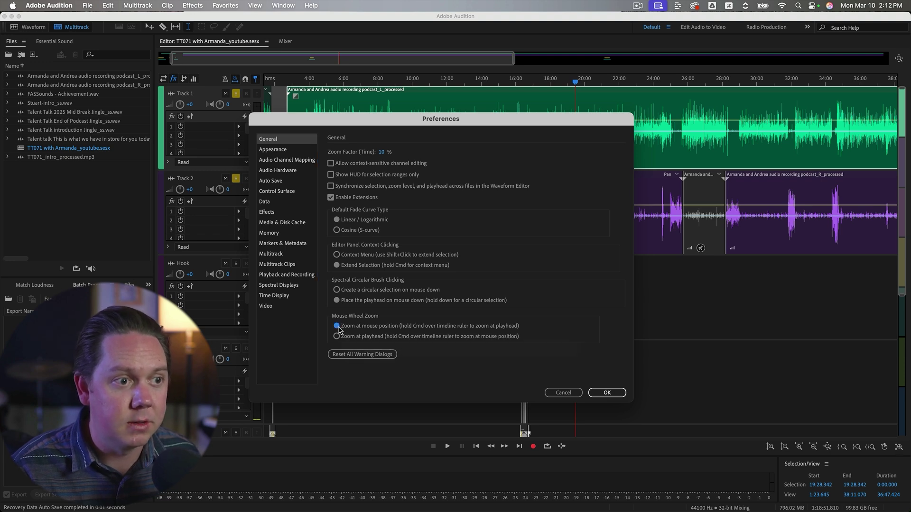
pyautogui.click(618, 393)
pyautogui.scroll(3, 442, 211)
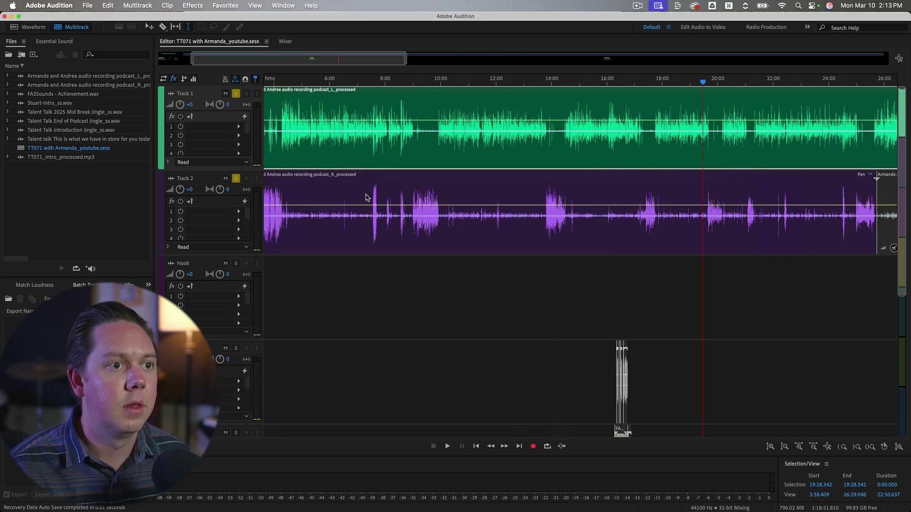
pyautogui.scroll(-3, 366, 197)
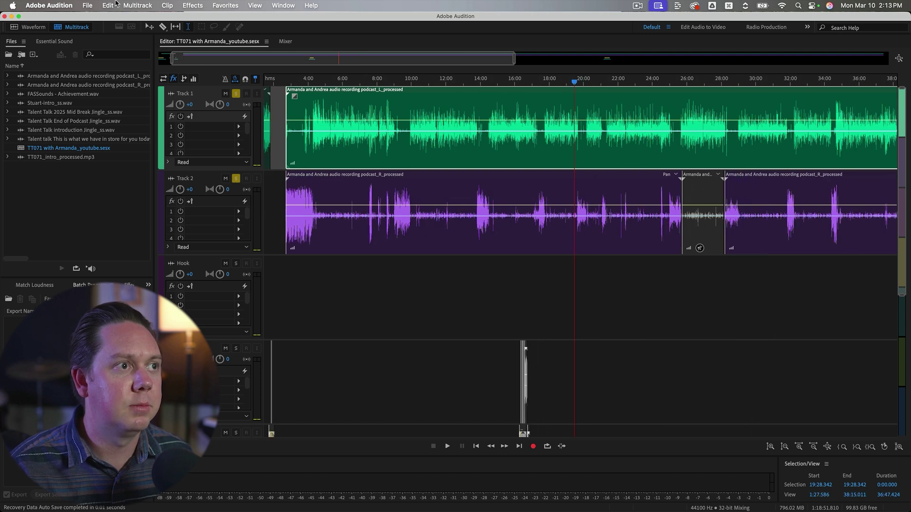
# Switch Mouse Wheel Zoom to 'Zoom at playhead' and test it with the = and - keys.
pyautogui.click(67, 5)
pyautogui.moveTo(63, 35)
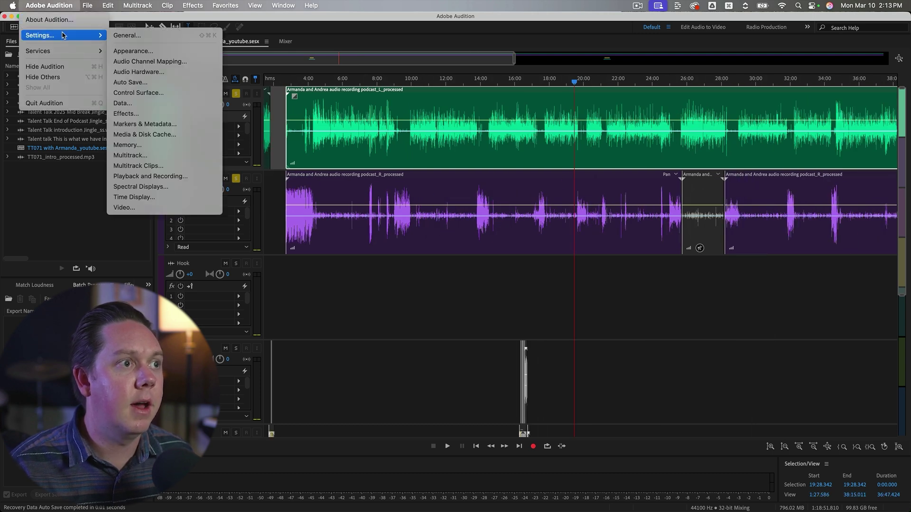
pyautogui.click(125, 35)
pyautogui.click(337, 336)
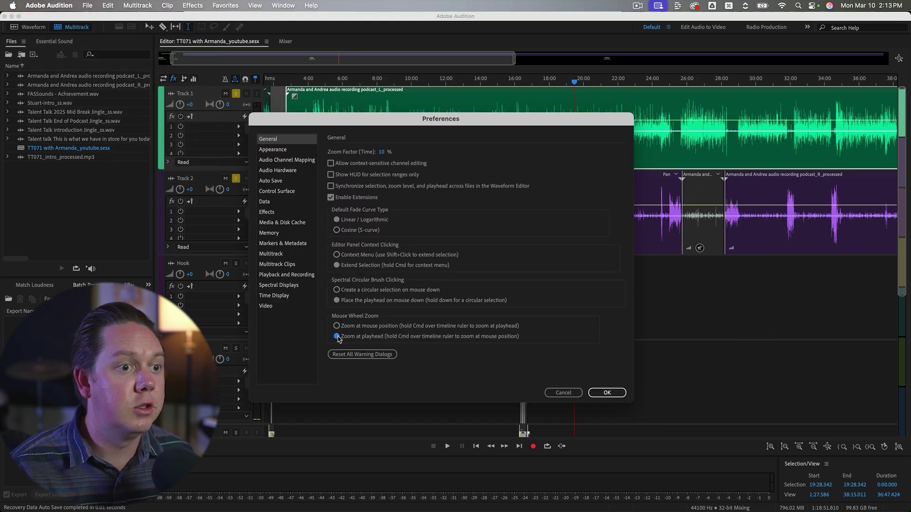
pyautogui.click(606, 394)
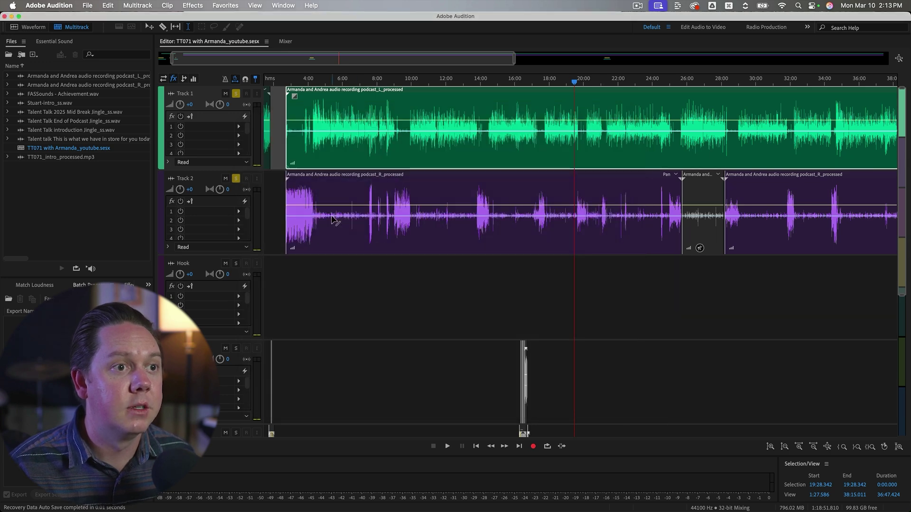
pyautogui.press('=')
pyautogui.press('=')
pyautogui.press('=')
pyautogui.press('=')
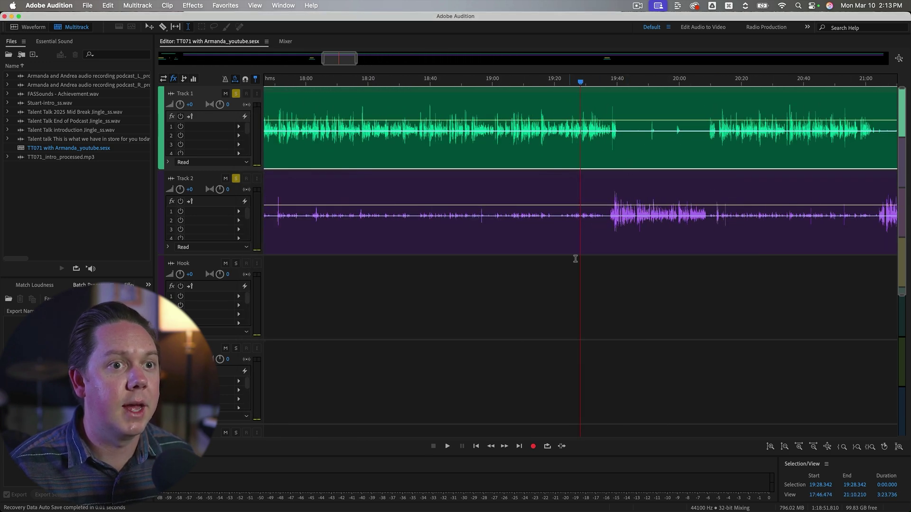
pyautogui.press('-')
pyautogui.press('-')
pyautogui.press('-')
pyautogui.press('-')
pyautogui.press('-')
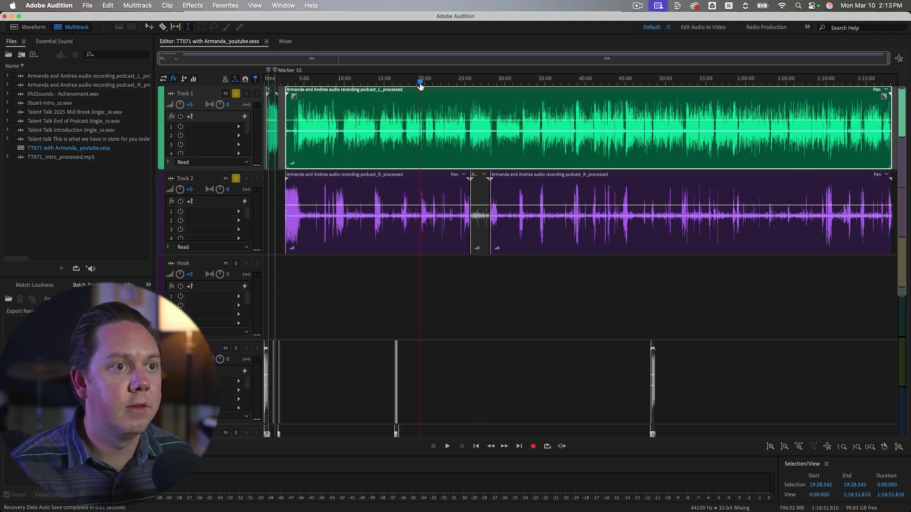
# Move the playhead to about 40:59 and zoom in and out around it.
pyautogui.click(593, 78)
pyautogui.press('=')
pyautogui.press('=')
pyautogui.press('-')
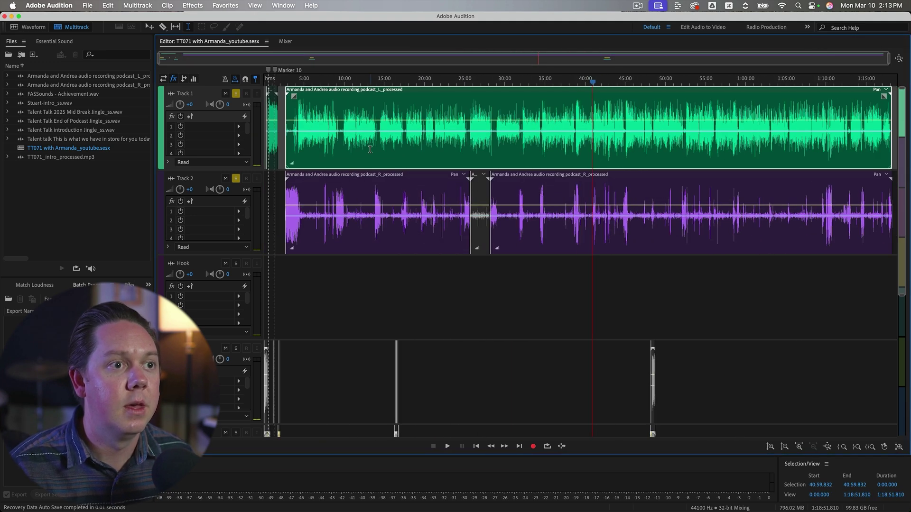
pyautogui.press('=')
pyautogui.press('-')
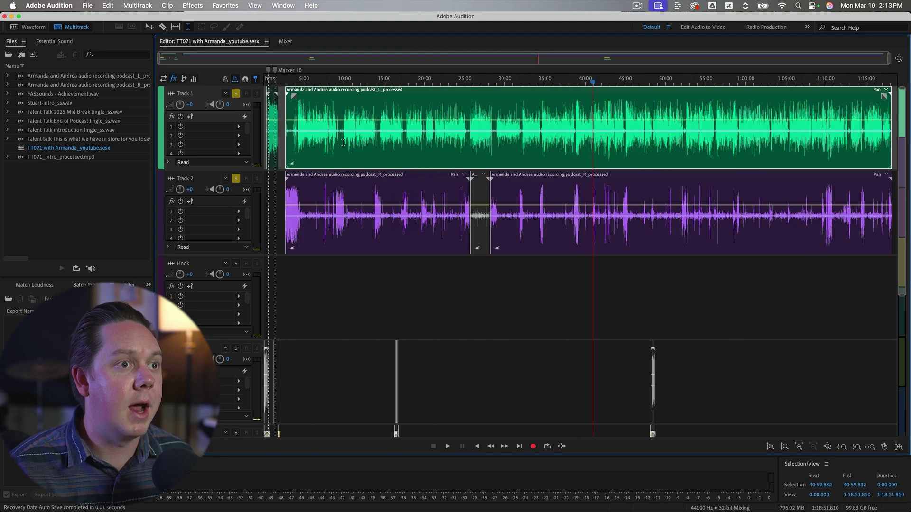
# Set Mouse Wheel Zoom back to 'Zoom at mouse position' and confirm with OK.
pyautogui.click(49, 5)
pyautogui.moveTo(51, 35)
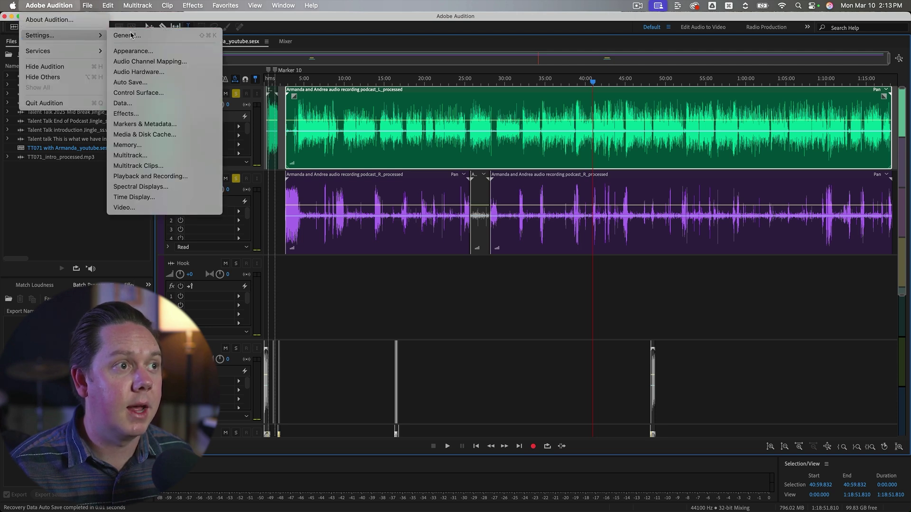
pyautogui.click(127, 35)
pyautogui.click(337, 326)
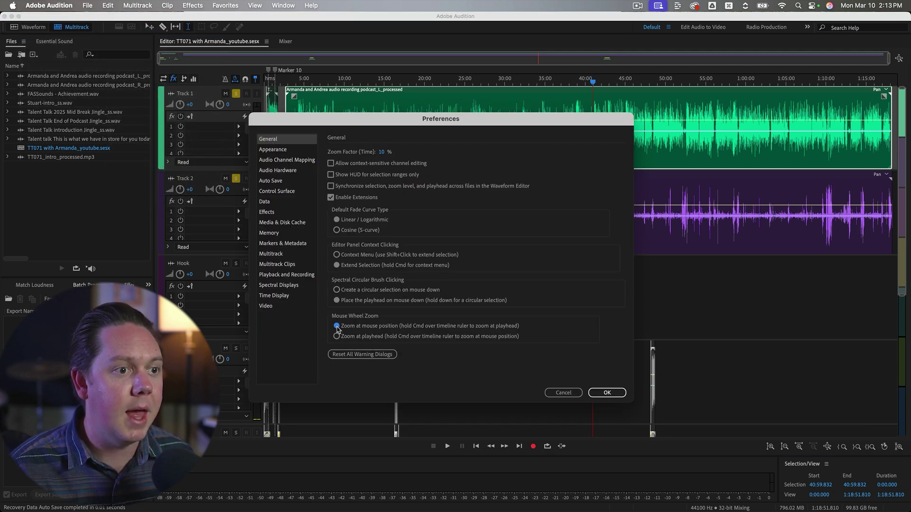
pyautogui.click(606, 393)
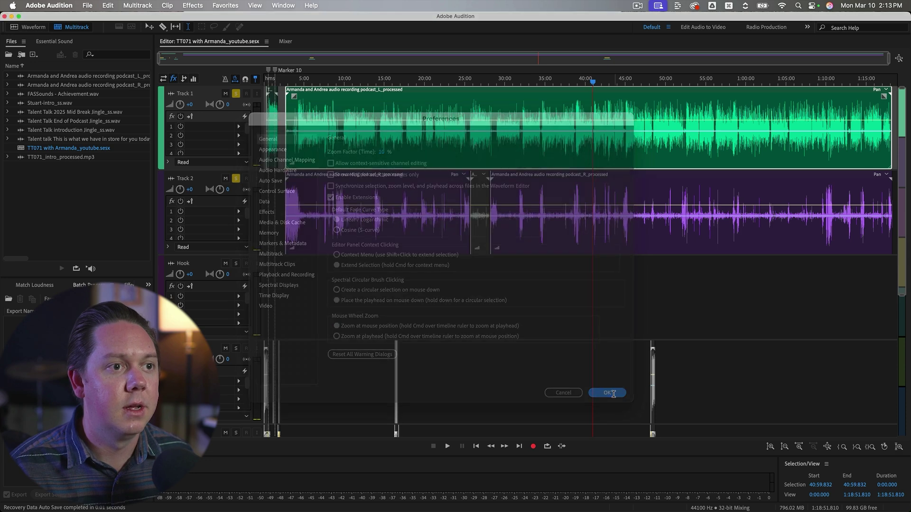
# Zoom the timeline in and out horizontally while enlarging Track 1 to fill the editor.
pyautogui.scroll(10, 285, 184)
pyautogui.scroll(-3, 361, 192)
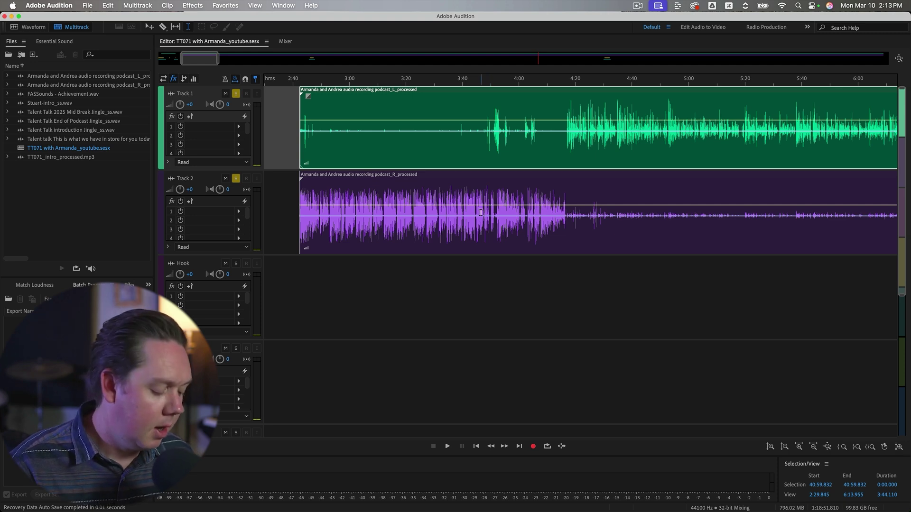
pyautogui.scroll(5, 438, 198)
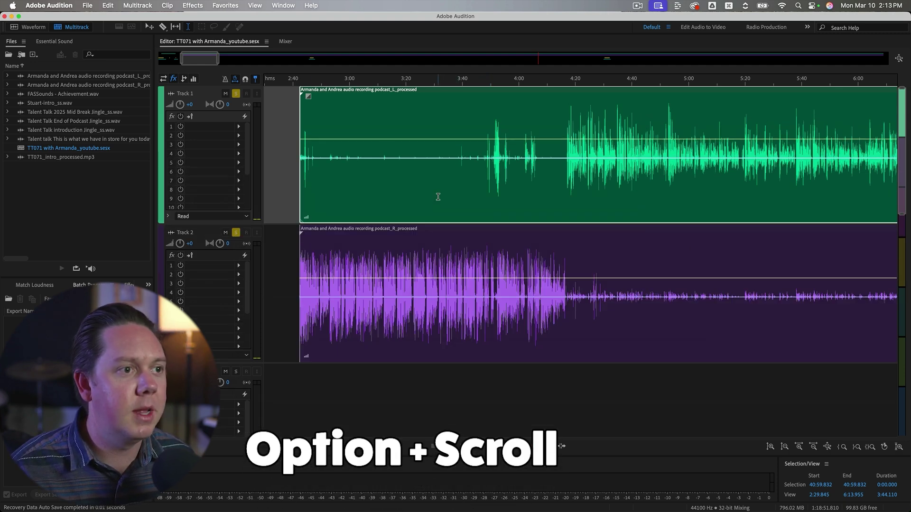
pyautogui.scroll(-6, 434, 234)
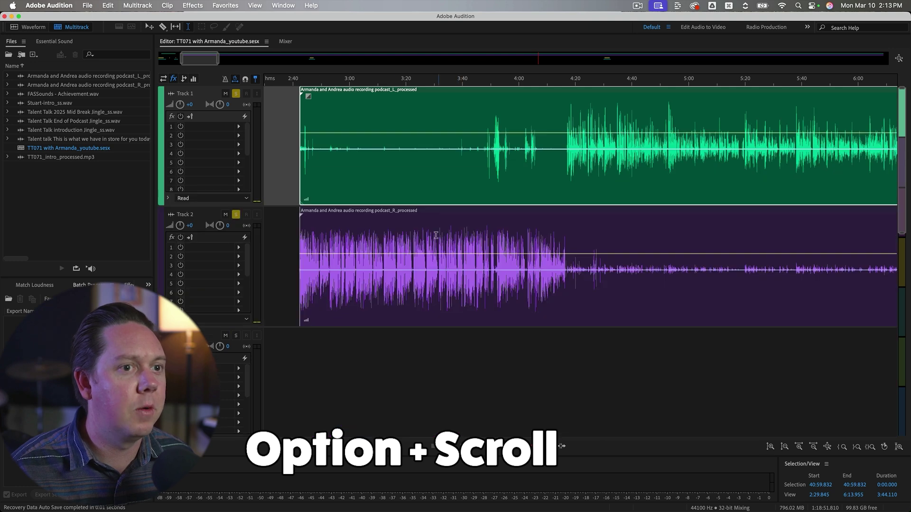
pyautogui.scroll(8, 395, 164)
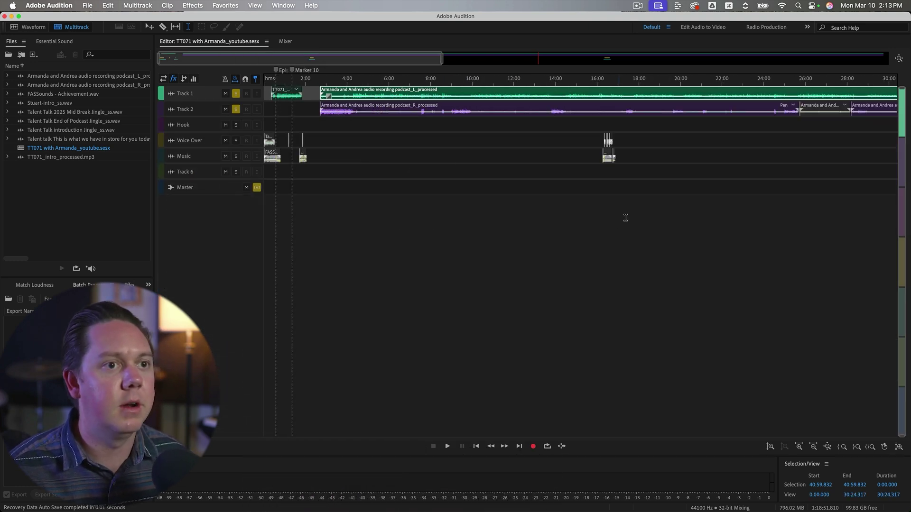
pyautogui.scroll(5, 635, 145)
pyautogui.scroll(2, 633, 161)
pyautogui.scroll(-6, 631, 166)
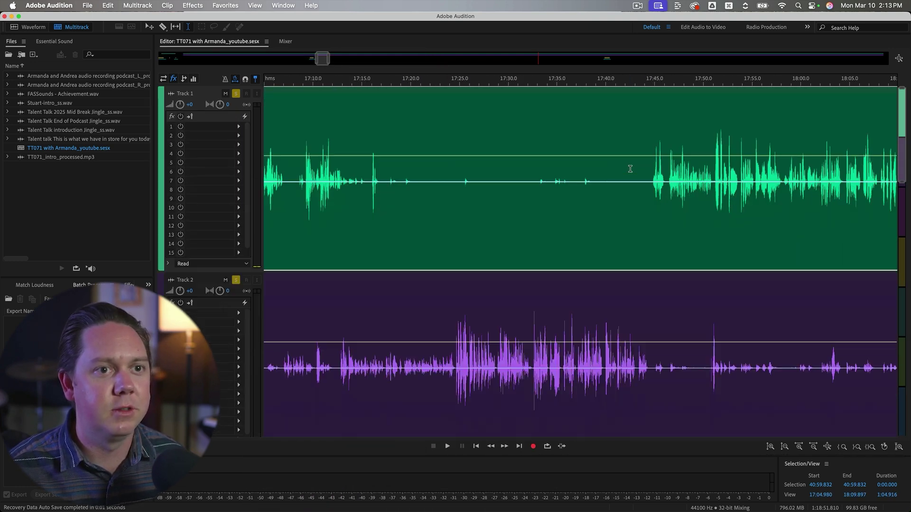
pyautogui.scroll(-4, 617, 163)
pyautogui.scroll(4, 569, 179)
pyautogui.scroll(-5, 546, 181)
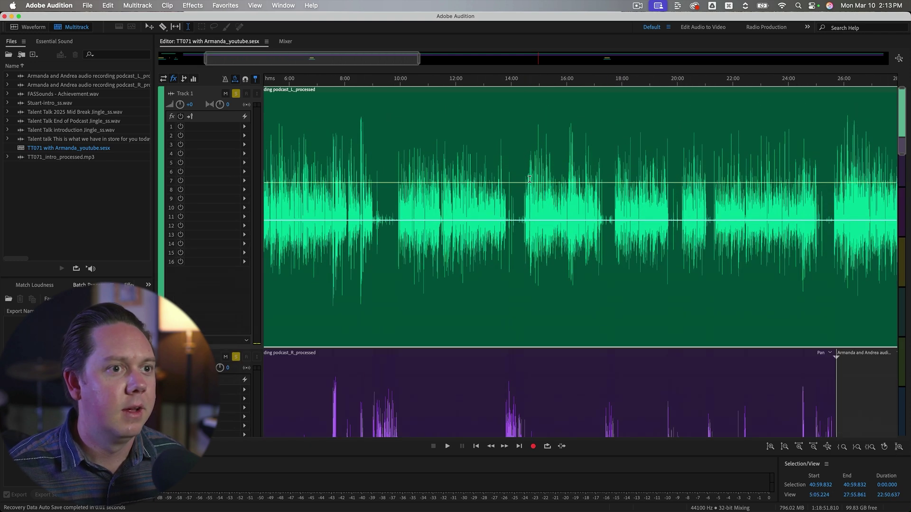
pyautogui.scroll(-4, 527, 184)
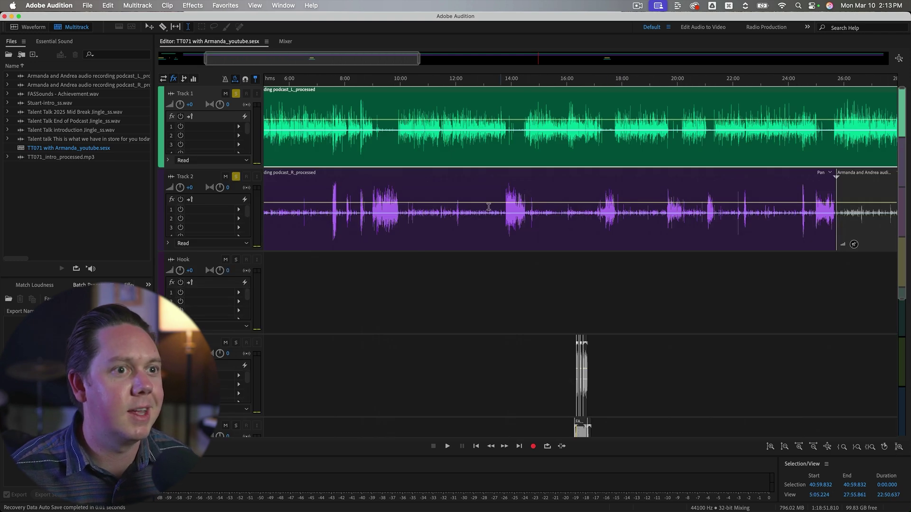
# Keep zooming into Track 1's waveform down to milliseconds around 13:07.384.
pyautogui.scroll(8, 498, 194)
pyautogui.scroll(2, 479, 206)
pyautogui.scroll(1, 478, 206)
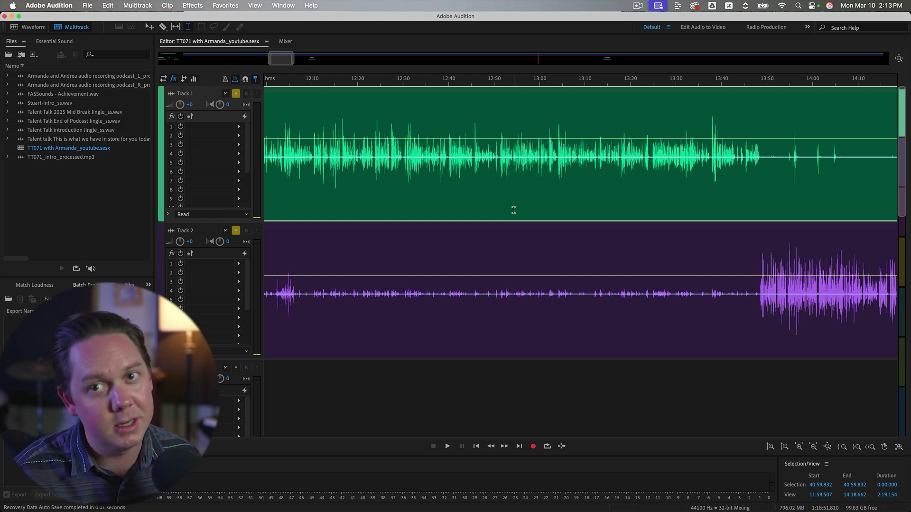
pyautogui.scroll(-3, 482, 180)
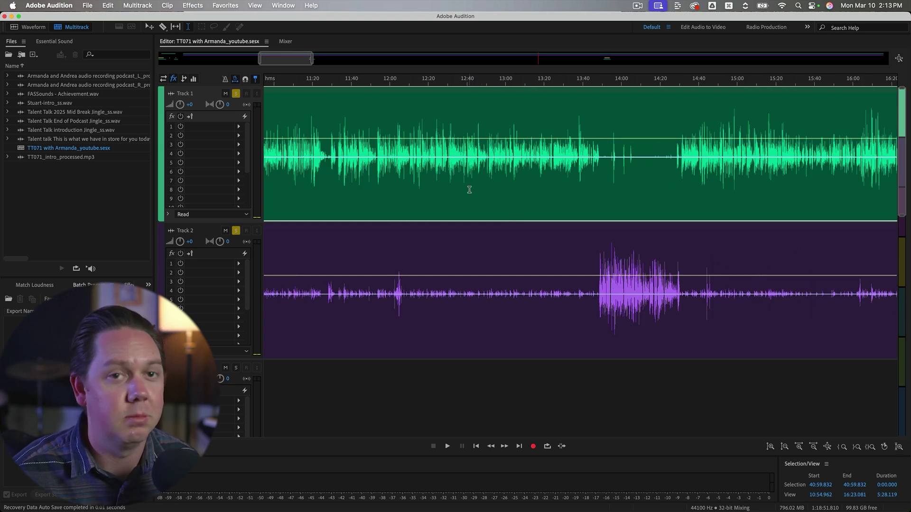
pyautogui.scroll(3, 482, 194)
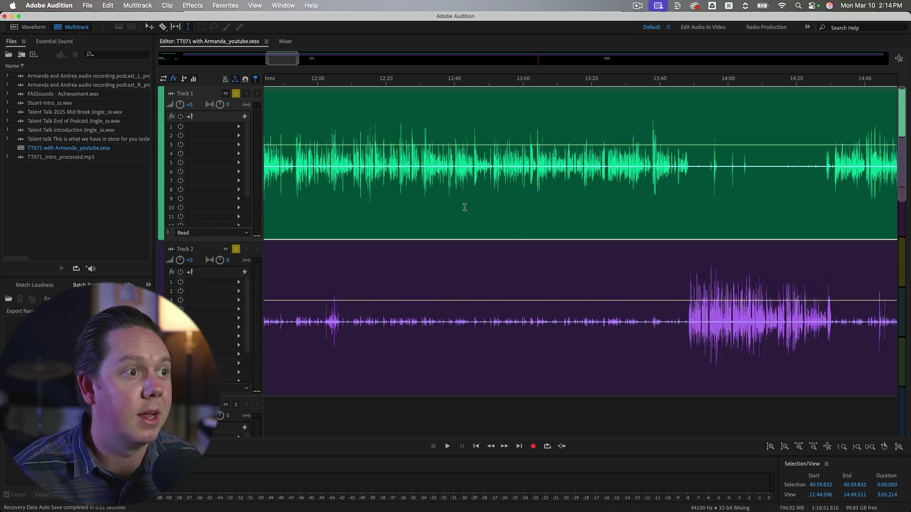
pyautogui.scroll(1, 464, 208)
pyautogui.scroll(-1, 465, 207)
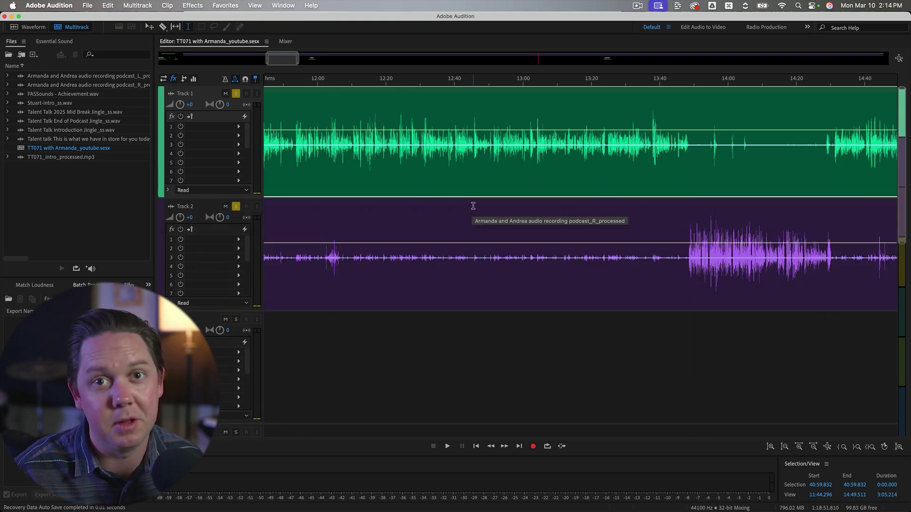
pyautogui.scroll(2, 455, 233)
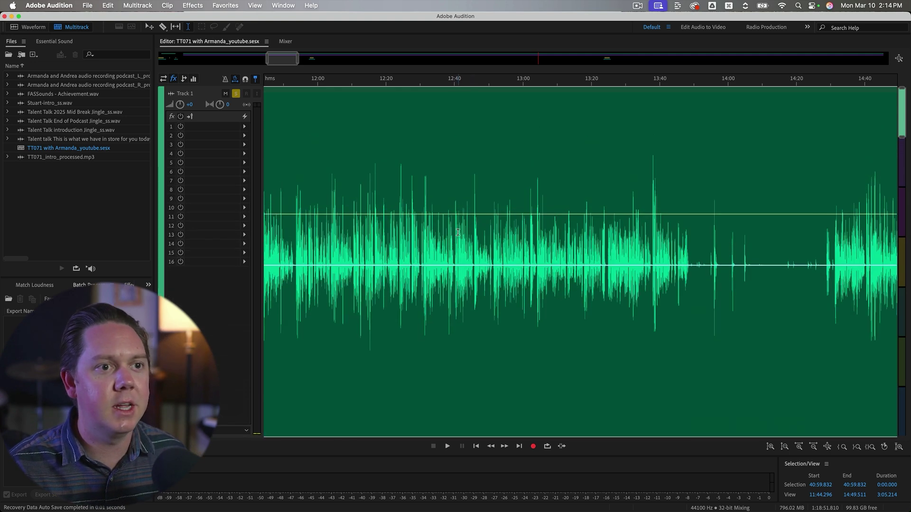
pyautogui.scroll(20, 545, 176)
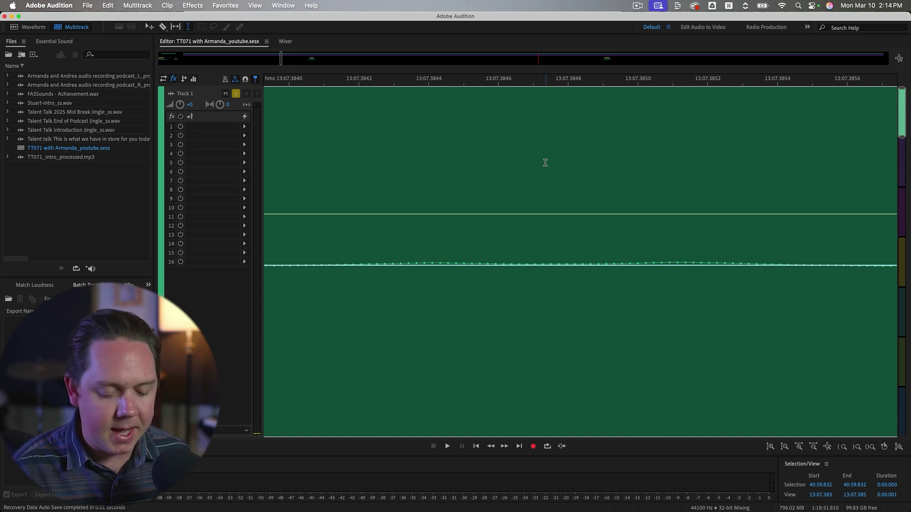
# Zoom out to the full session with Cmd+\, then zoom in on roughly 15:43–20:39.
pyautogui.press('super+backslash')
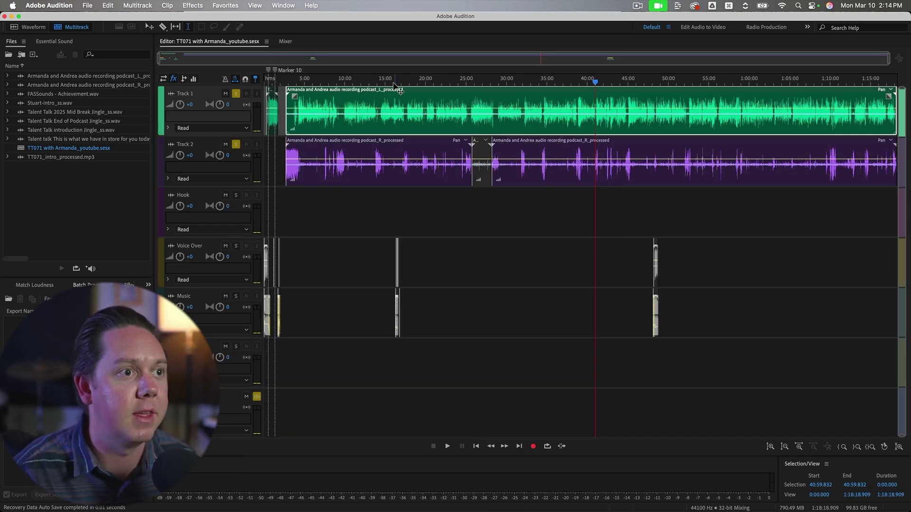
pyautogui.scroll(10, 400, 80)
pyautogui.doubleClick(390, 129)
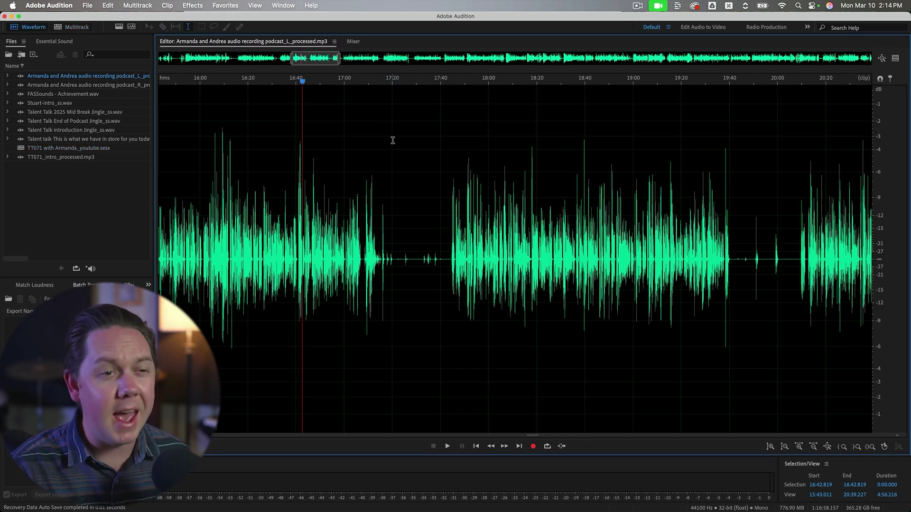
pyautogui.scroll(10, 545, 184)
pyautogui.scroll(12, 545, 184)
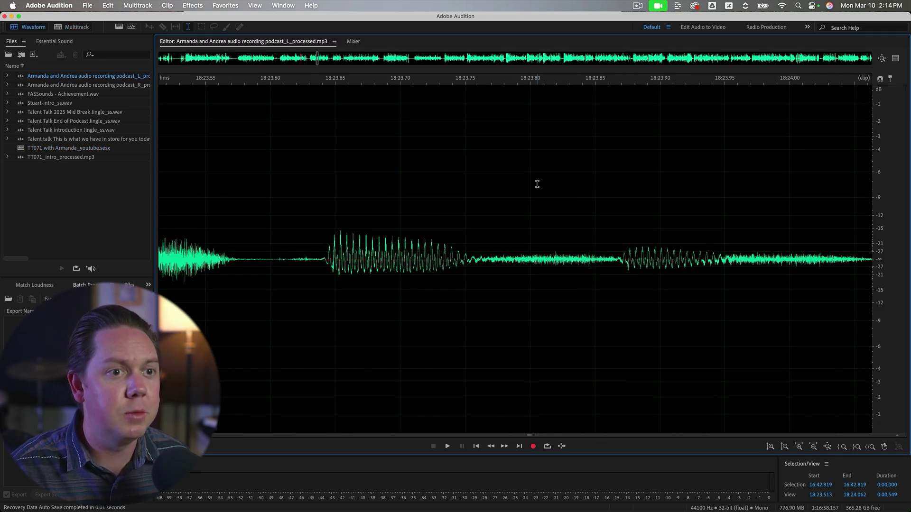
pyautogui.scroll(10, 896, 223)
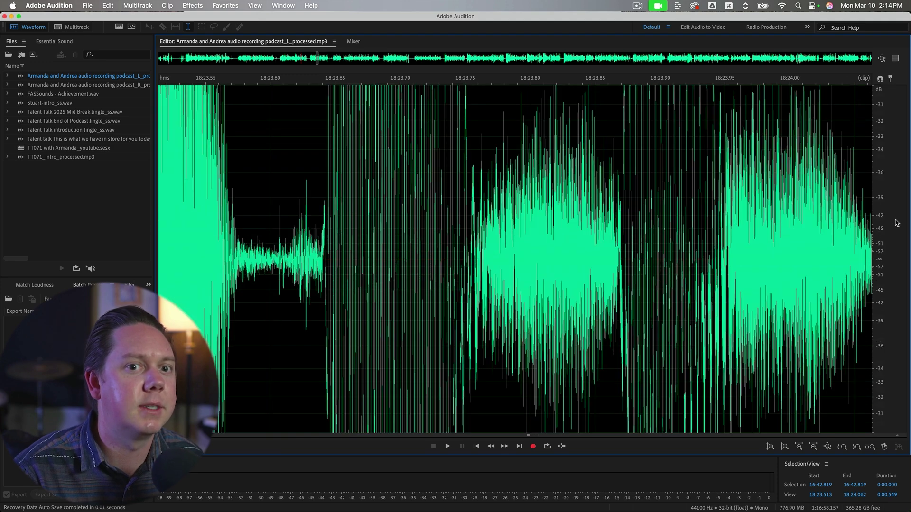
pyautogui.scroll(-8, 896, 221)
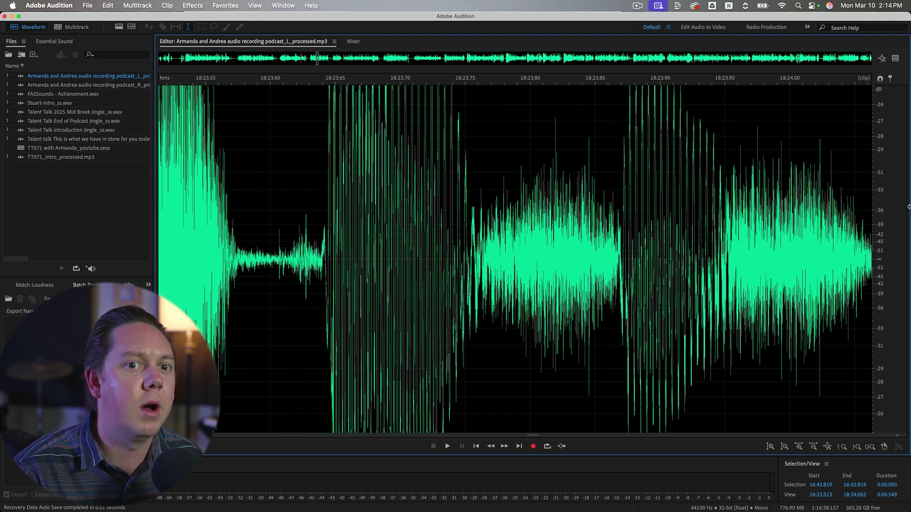
pyautogui.scroll(10, 884, 213)
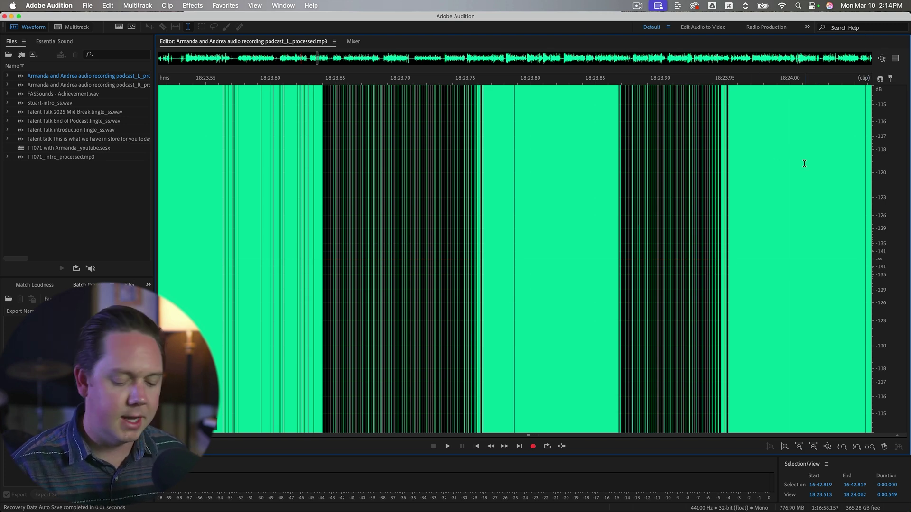
pyautogui.press('\\')
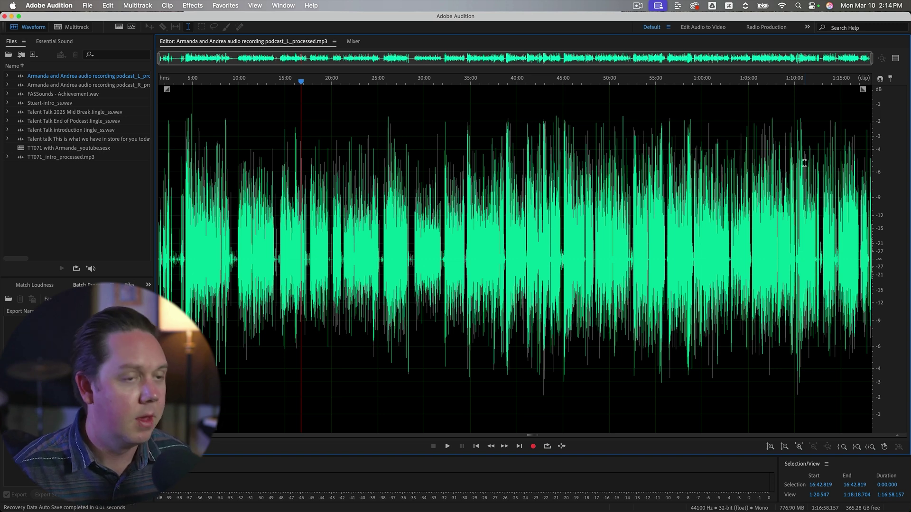
pyautogui.press('8')
pyautogui.click(480, 199)
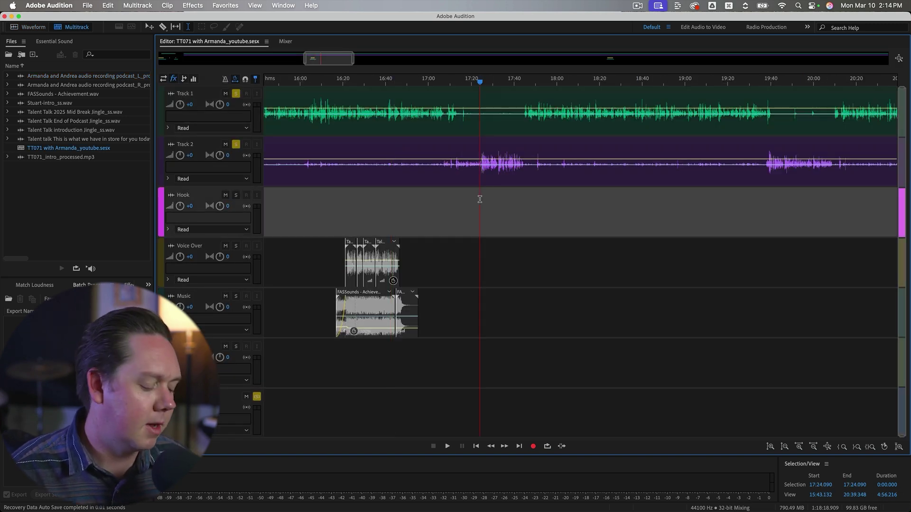
pyautogui.press('8')
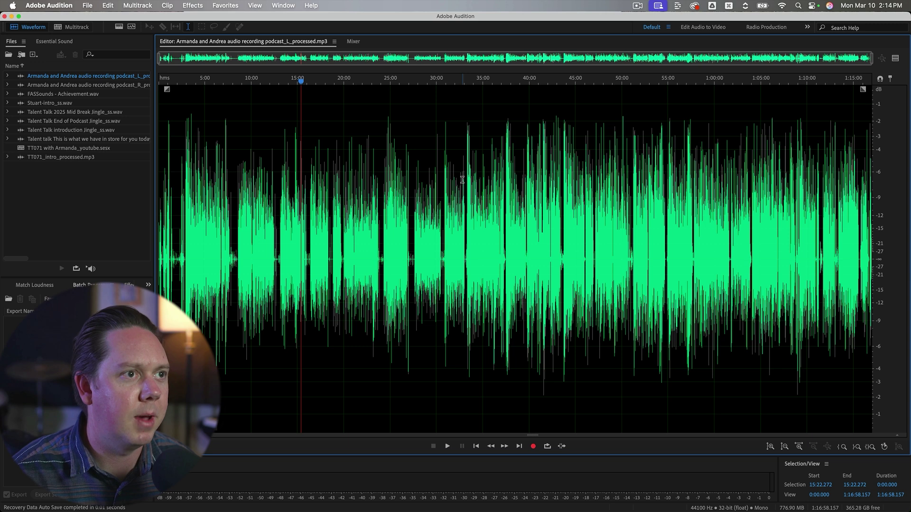
pyautogui.press('8')
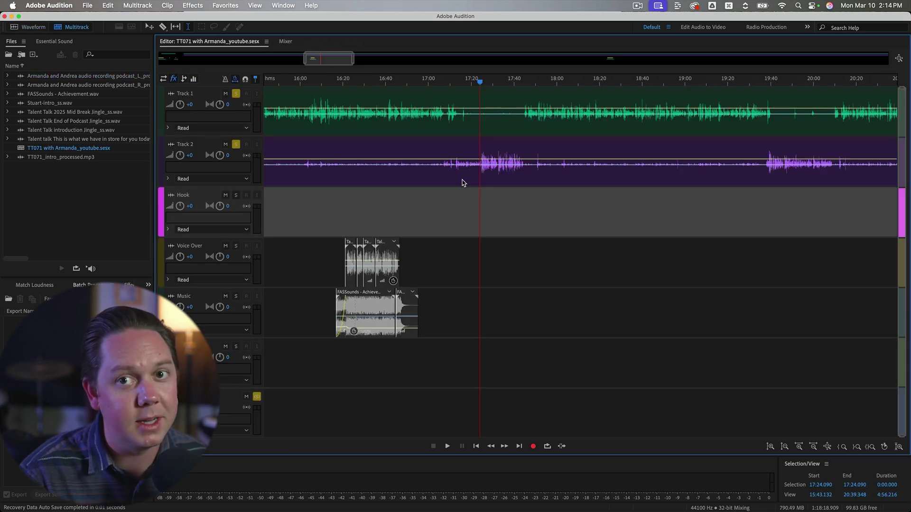
pyautogui.click(481, 363)
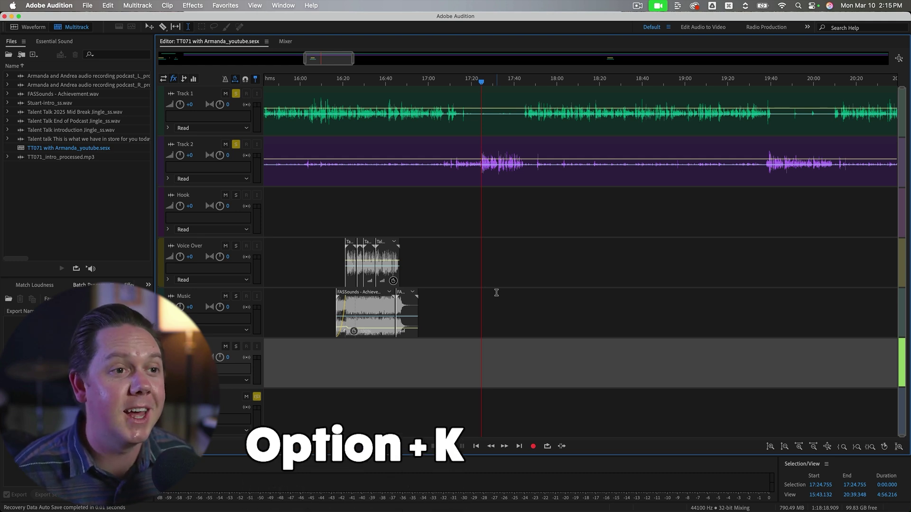
pyautogui.hotkey('alt', 'k')
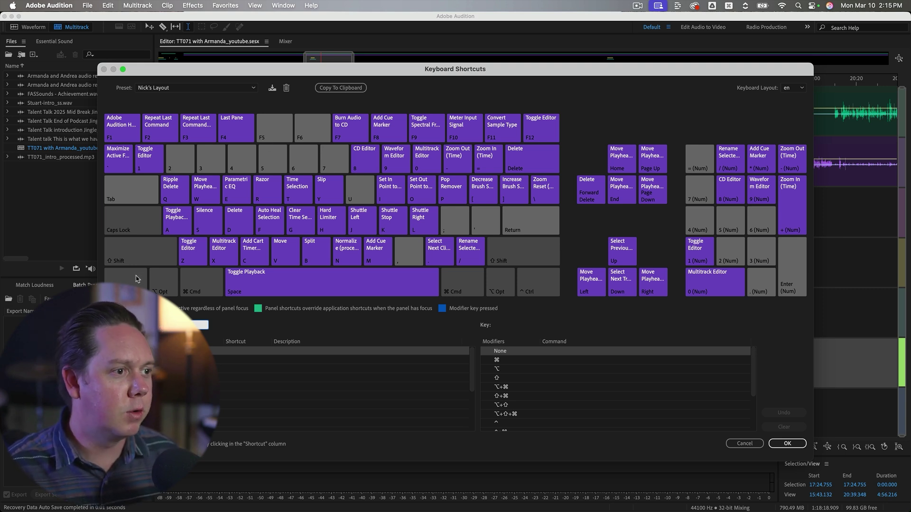
# Toggle Cmd, Ctrl and Shift on the shortcut map to view their assignments, then inspect the A key.
pyautogui.click(185, 280)
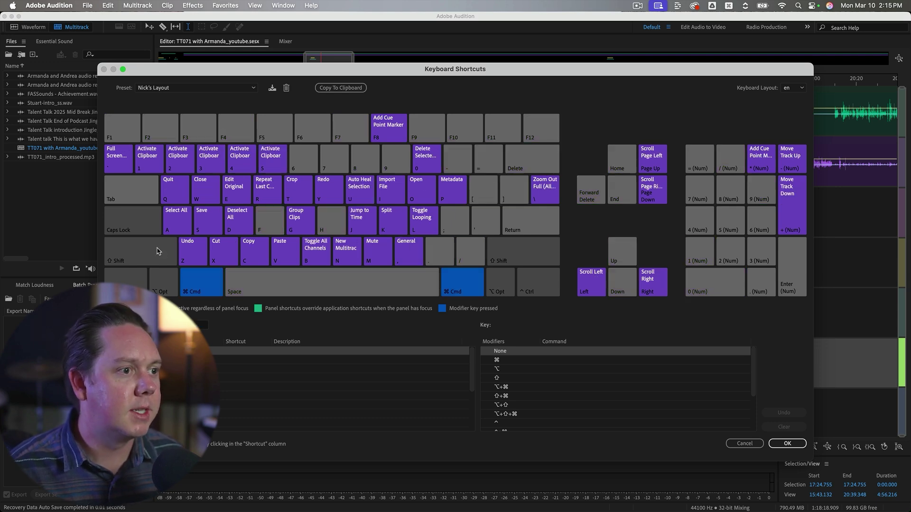
pyautogui.click(135, 281)
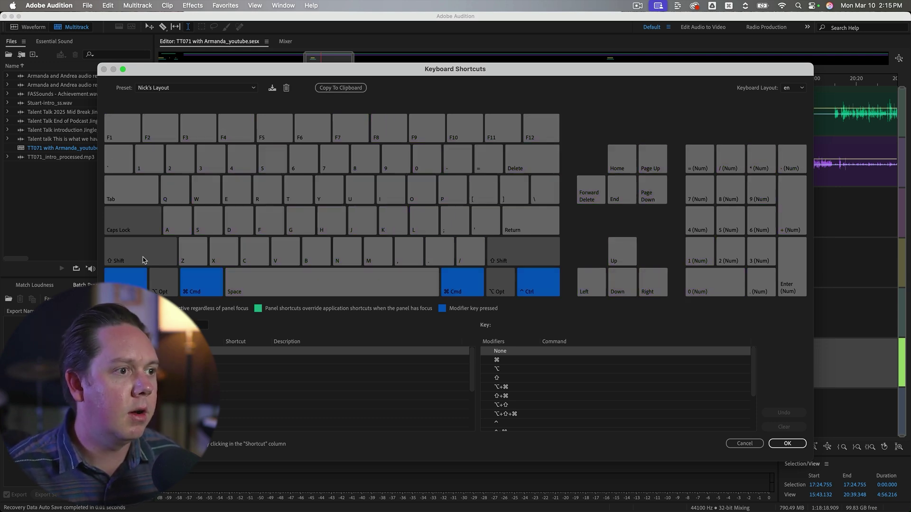
pyautogui.click(195, 282)
pyautogui.click(156, 258)
pyautogui.click(121, 283)
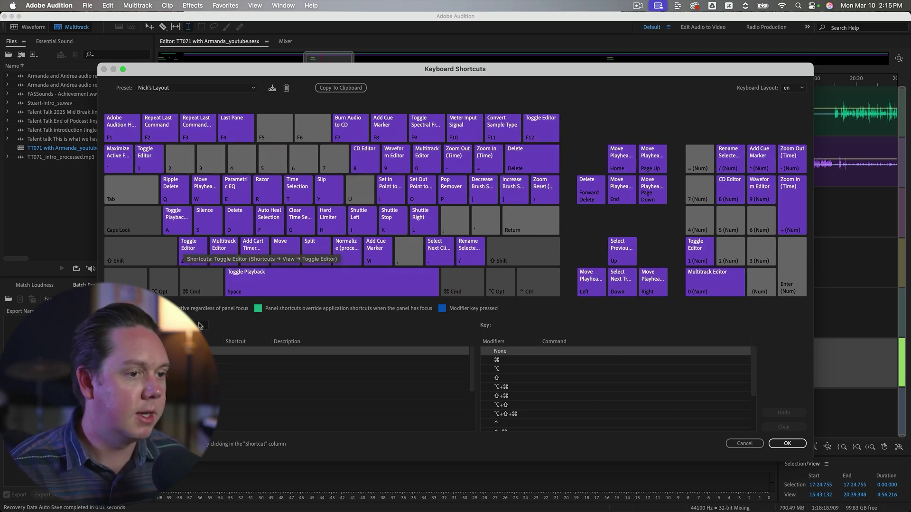
pyautogui.click(185, 235)
pyautogui.click(462, 352)
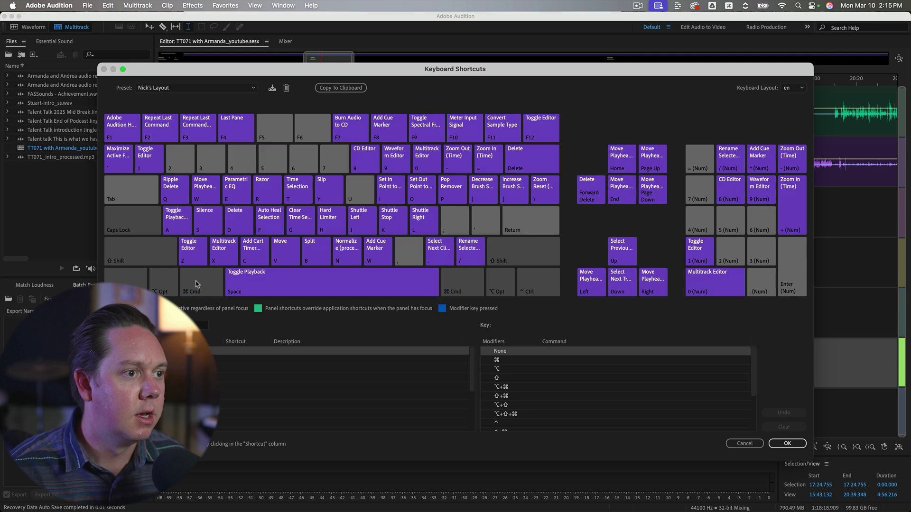
# Hold Cmd, Ctrl, then Shift+Cmd to preview each modifier's shortcut assignments.
pyautogui.press('super')
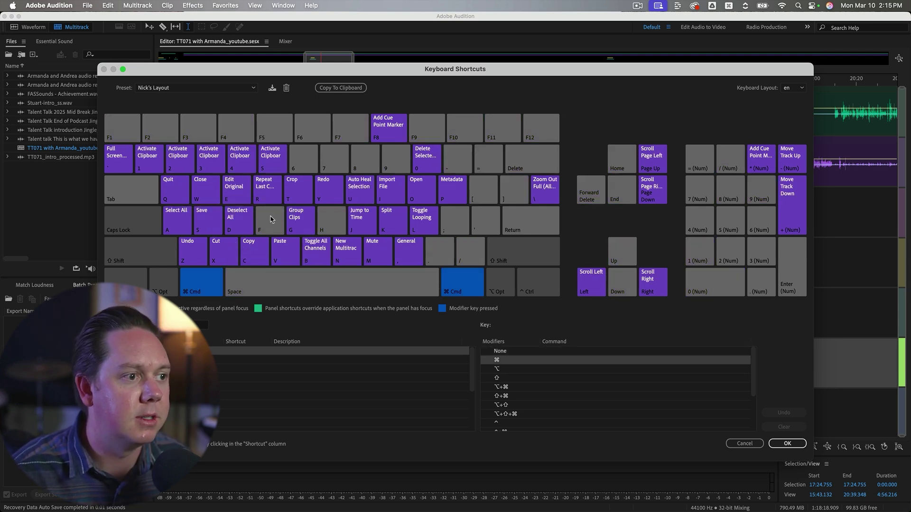
pyautogui.press('ctrl')
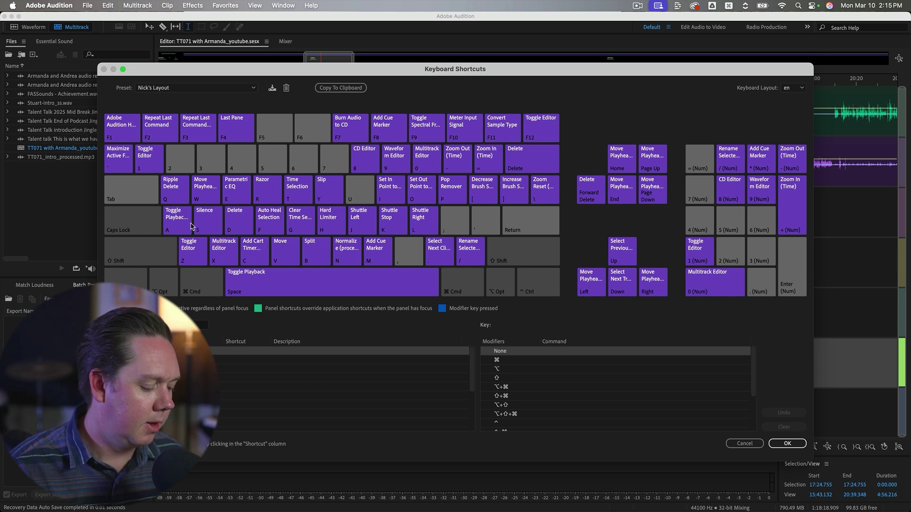
pyautogui.press('shift+super')
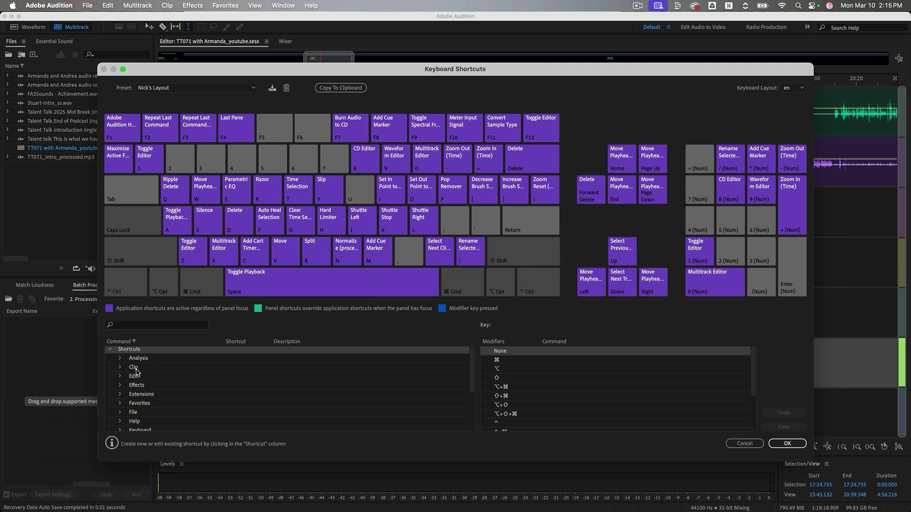
# Expand Effects, select Delete All Effects' shortcut cell, then cancel the dialog unchanged.
pyautogui.click(122, 386)
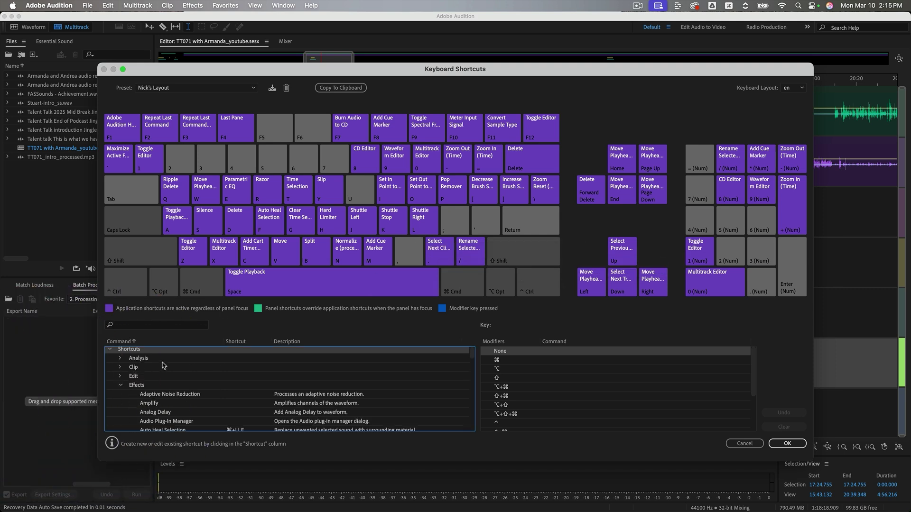
pyautogui.scroll(-4, 207, 396)
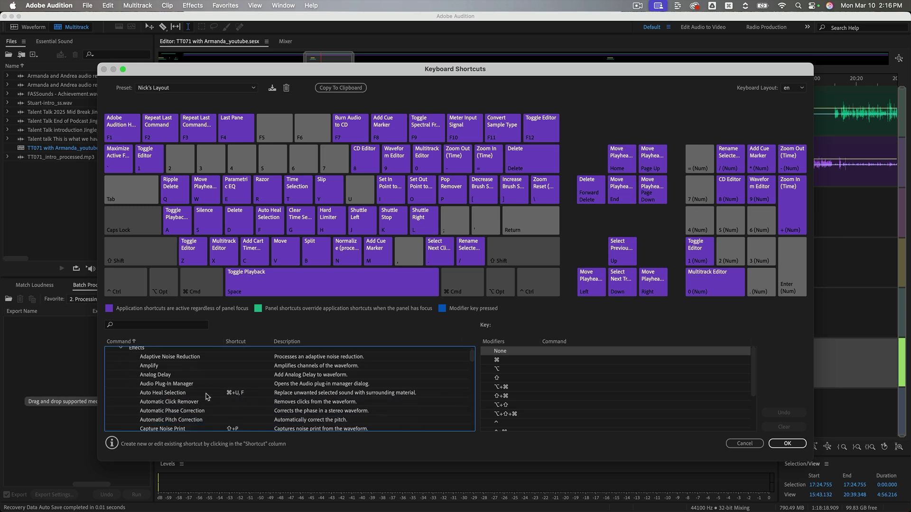
pyautogui.scroll(-7, 218, 391)
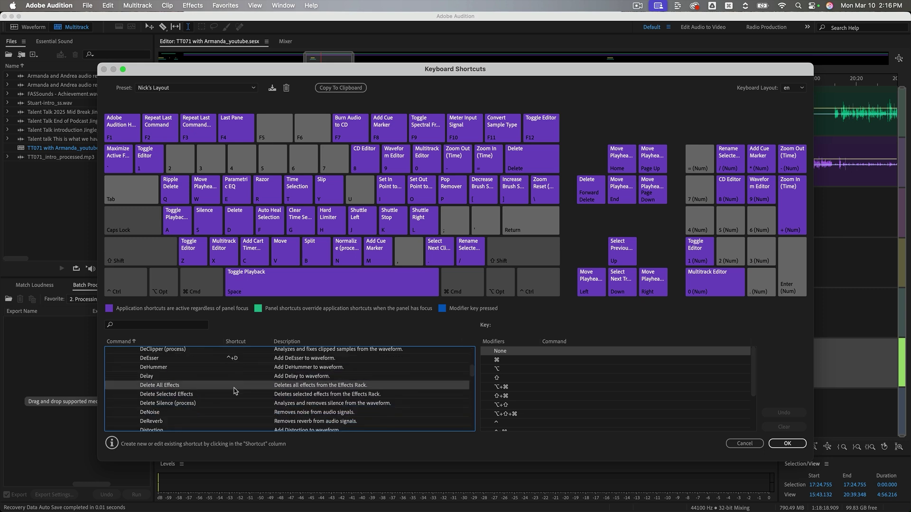
pyautogui.click(234, 385)
pyautogui.click(733, 444)
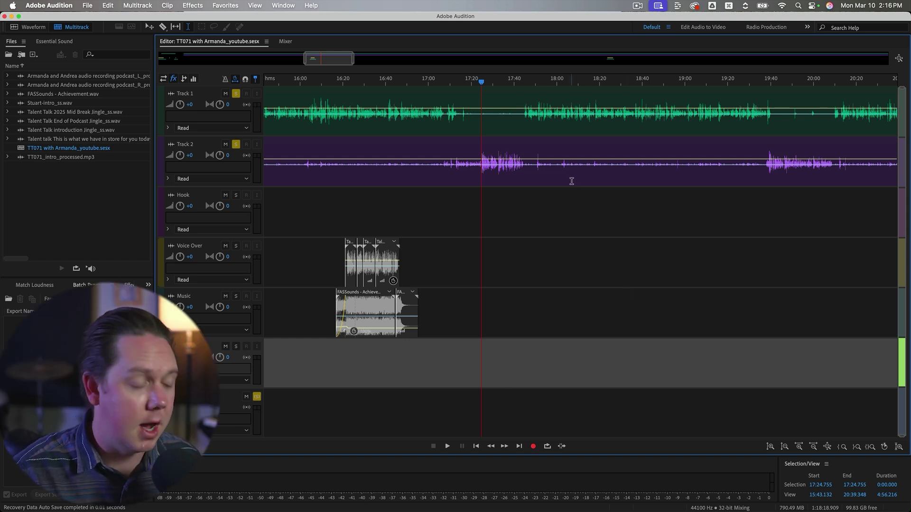
# Zoom in on the first minutes and try time-range selections on Track 1 and Track 2 around 3:05.
pyautogui.press('\\')
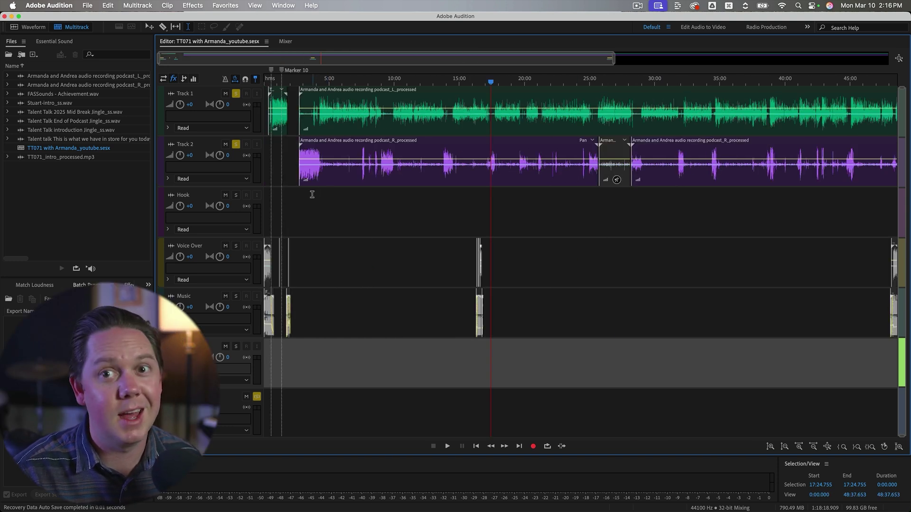
pyautogui.scroll(5, 293, 181)
pyautogui.hotkey('alt', '=')
pyautogui.hotkey('alt', '=')
pyautogui.hotkey('alt', '=')
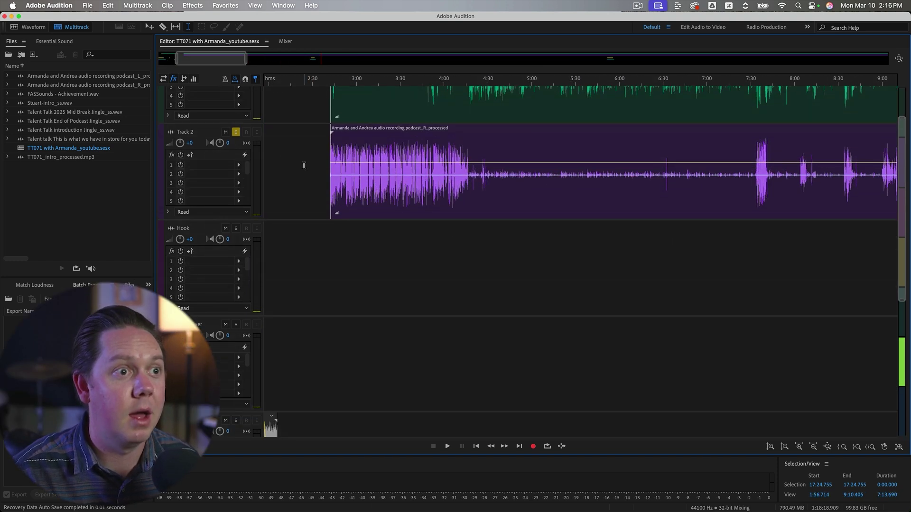
pyautogui.click(188, 28)
pyautogui.click(319, 158)
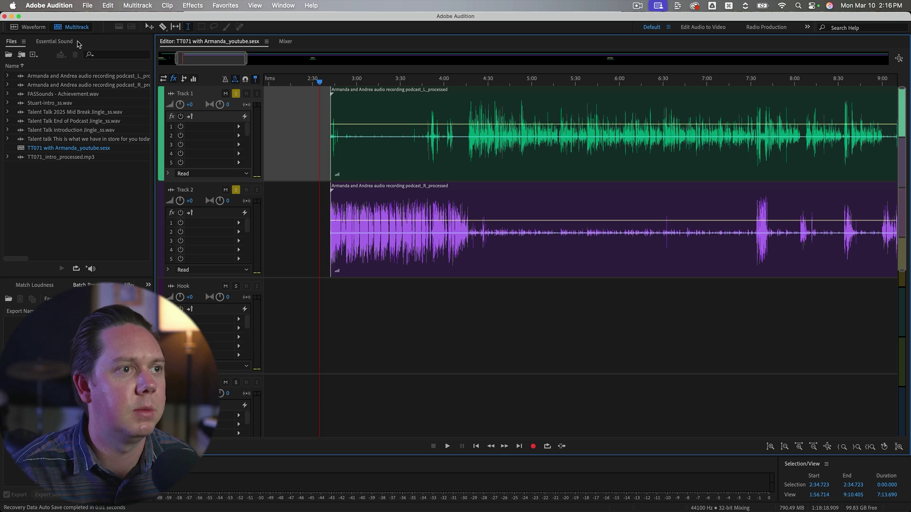
pyautogui.scroll(1, 313, 138)
pyautogui.scroll(2, 313, 138)
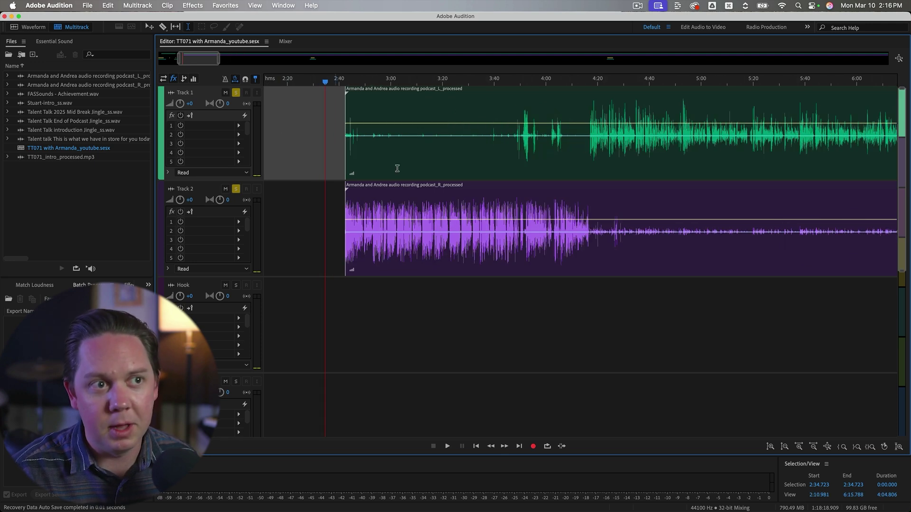
pyautogui.moveTo(441, 154); pyautogui.dragTo(512, 157)
pyautogui.click(441, 157)
pyautogui.click(328, 199)
pyautogui.moveTo(405, 167); pyautogui.dragTo(437, 175)
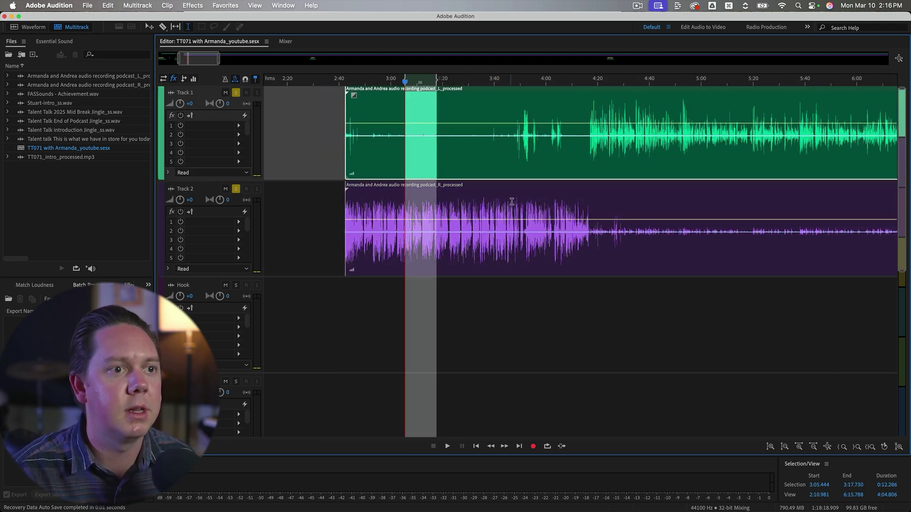
pyautogui.moveTo(512, 202); pyautogui.dragTo(437, 201)
pyautogui.click(412, 157)
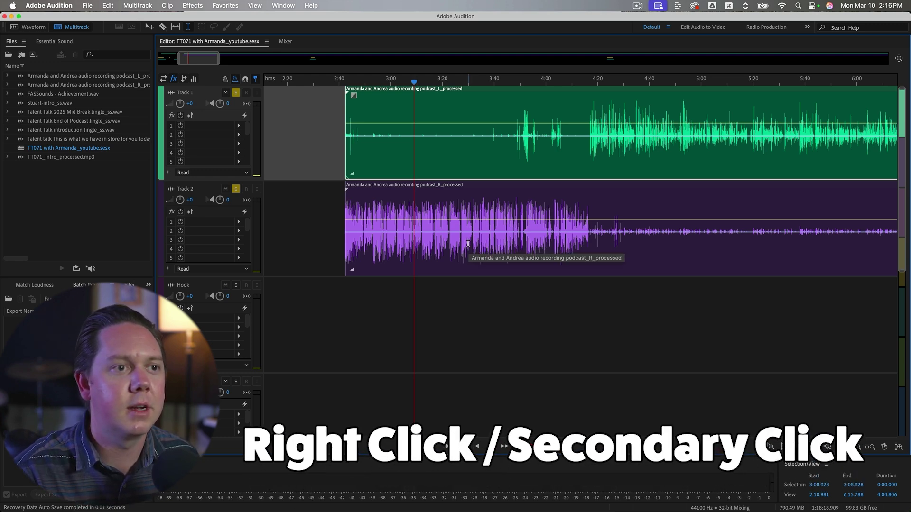
# Drag the L_processed and R_processed clips along the timeline to line up their start times.
pyautogui.moveTo(400, 170); pyautogui.dragTo(463, 159)
pyautogui.moveTo(504, 271); pyautogui.dragTo(557, 242)
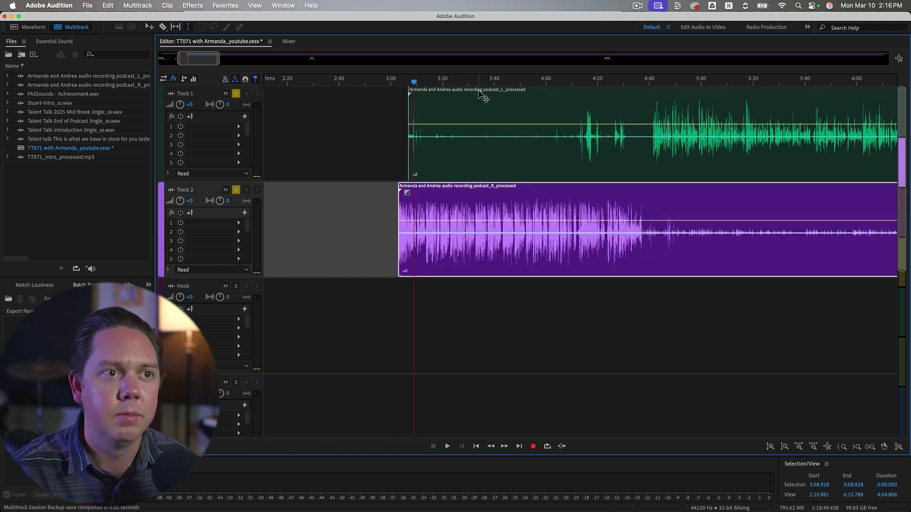
pyautogui.moveTo(482, 95); pyautogui.dragTo(439, 101)
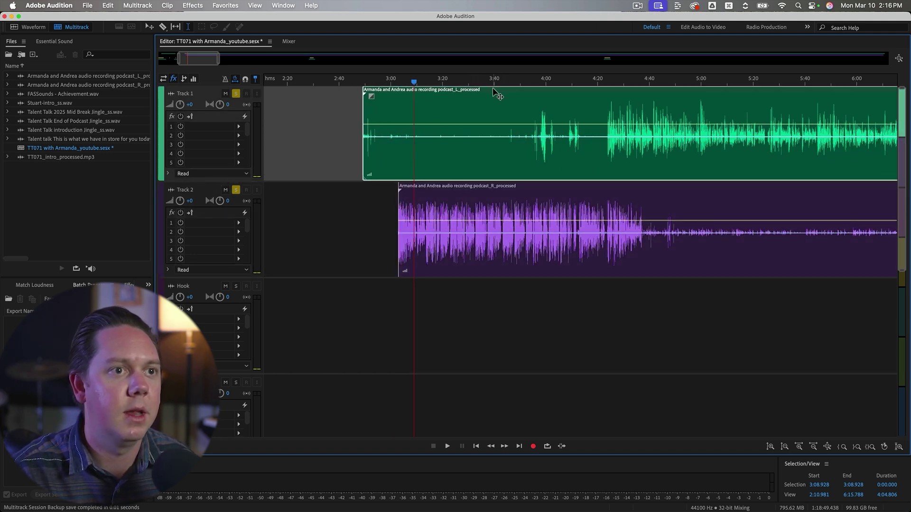
pyautogui.moveTo(493, 89); pyautogui.dragTo(513, 89)
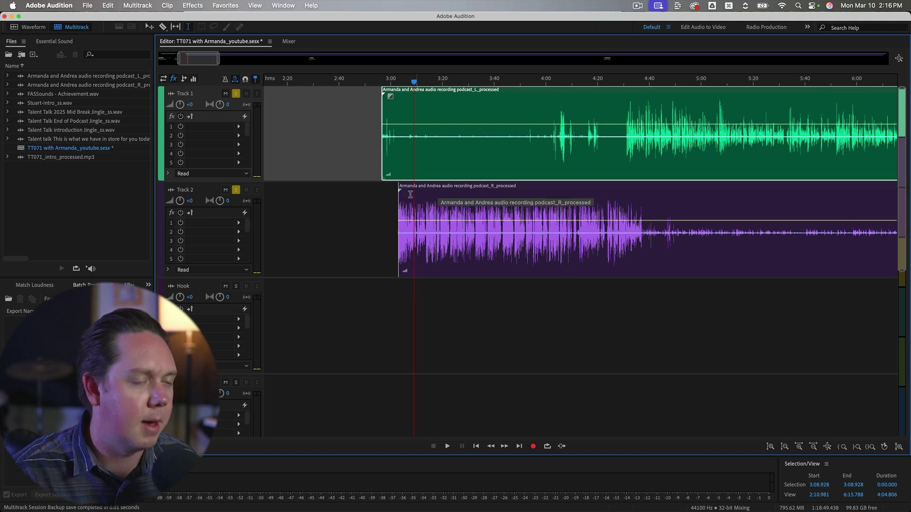
pyautogui.moveTo(382, 143); pyautogui.dragTo(397, 143)
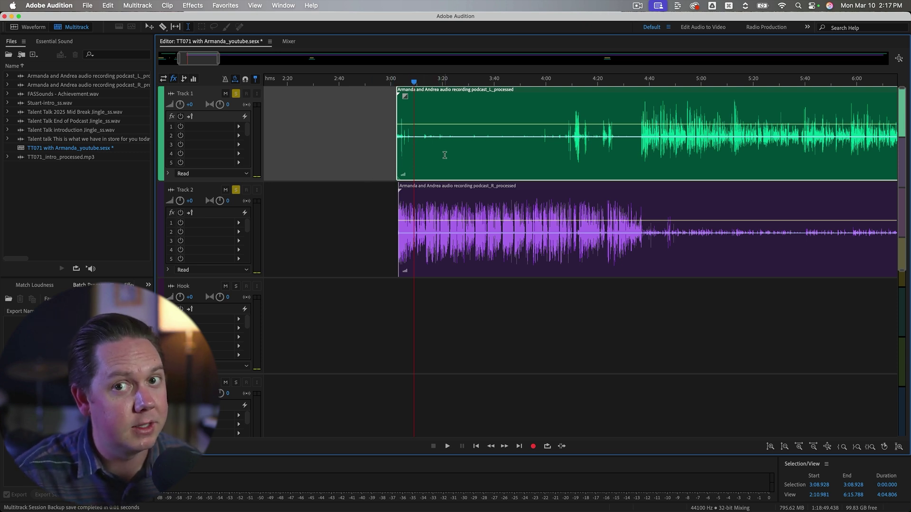
pyautogui.moveTo(445, 155); pyautogui.dragTo(393, 176)
# Preview from 4:16.960, then move L_processed onto the Hook track and back, aligned near 2:41.
pyautogui.click(589, 148)
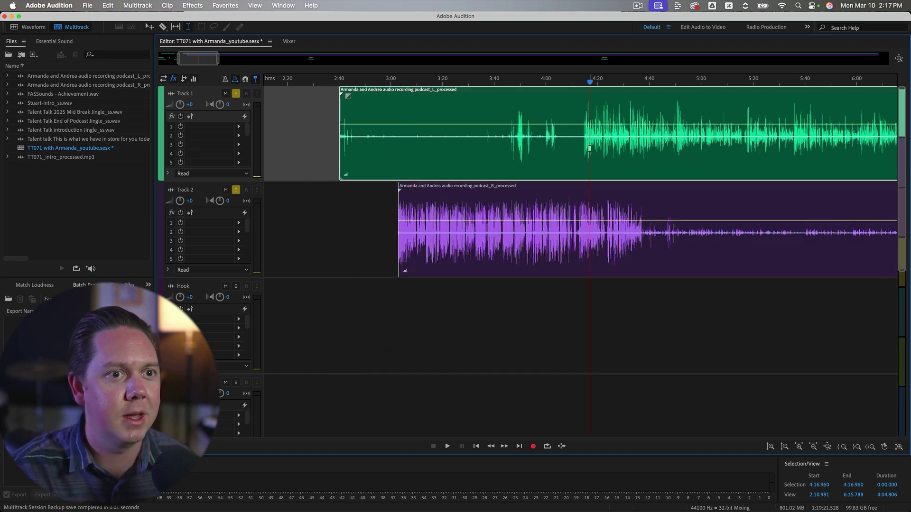
pyautogui.press('space')
pyautogui.press('space')
pyautogui.moveTo(427, 148)
pyautogui.mouseDown()
pyautogui.moveTo(491, 148)
pyautogui.moveTo(430, 150)
pyautogui.mouseUp()
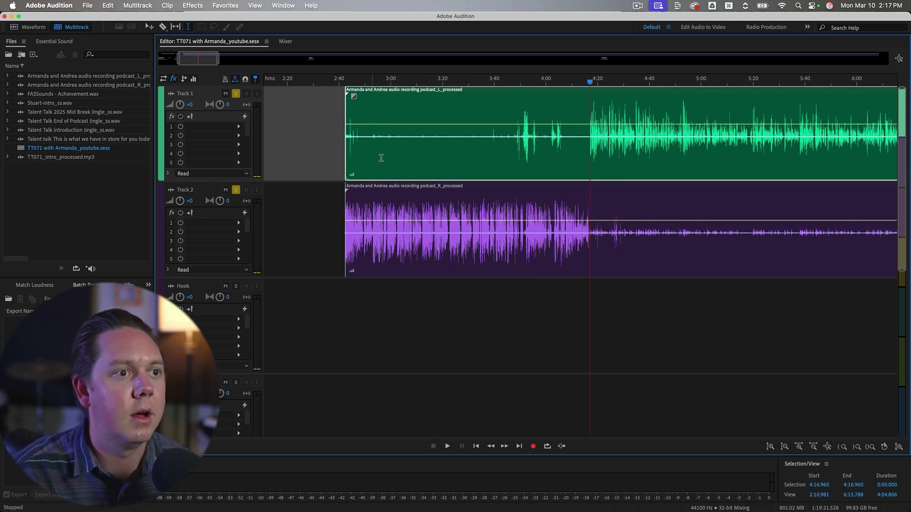
pyautogui.keyDown('shift'); pyautogui.rightClick(374, 154); pyautogui.keyUp('shift')
pyautogui.moveTo(376, 153); pyautogui.dragTo(421, 256)
pyautogui.moveTo(535, 307); pyautogui.dragTo(433, 132)
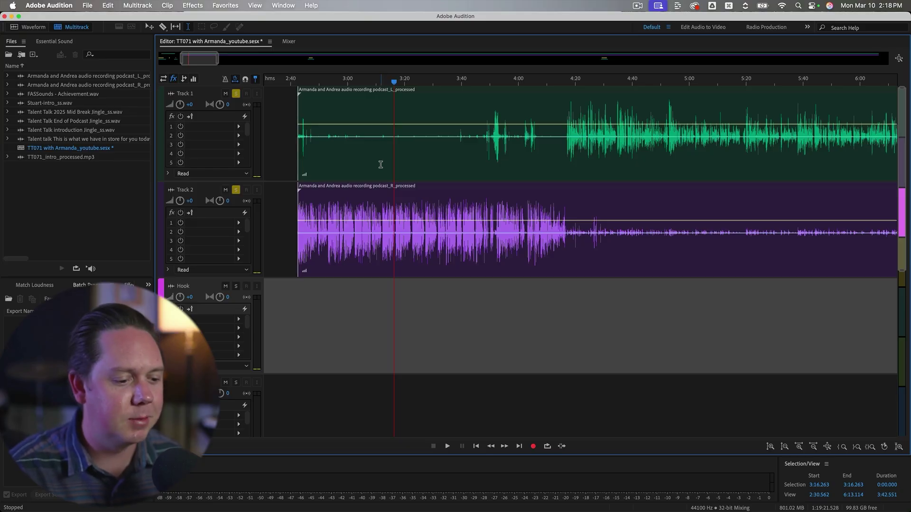
pyautogui.click(380, 165)
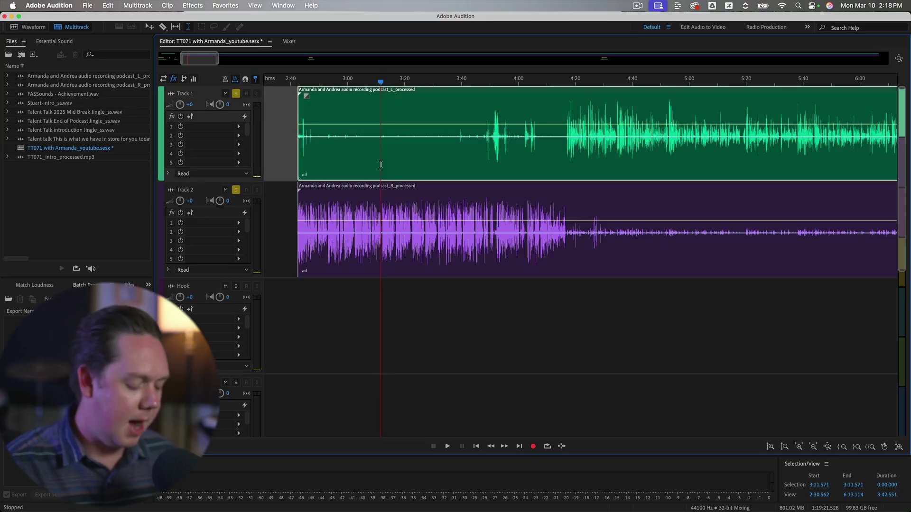
# Razor-cut the Track 1 clip at about 3:08, 3:18, 3:22.5, 3:27.5 and 3:32.7.
pyautogui.scroll(5, 377, 166)
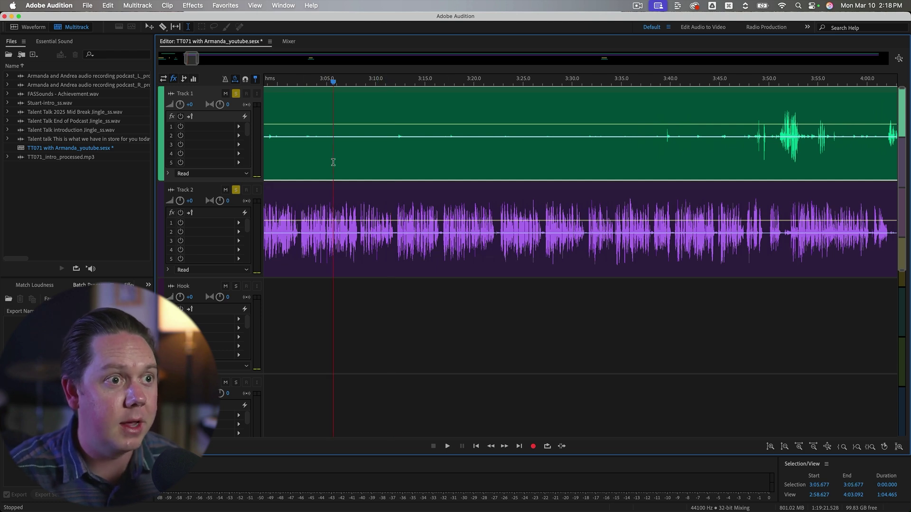
pyautogui.press('b')
pyautogui.click(357, 164)
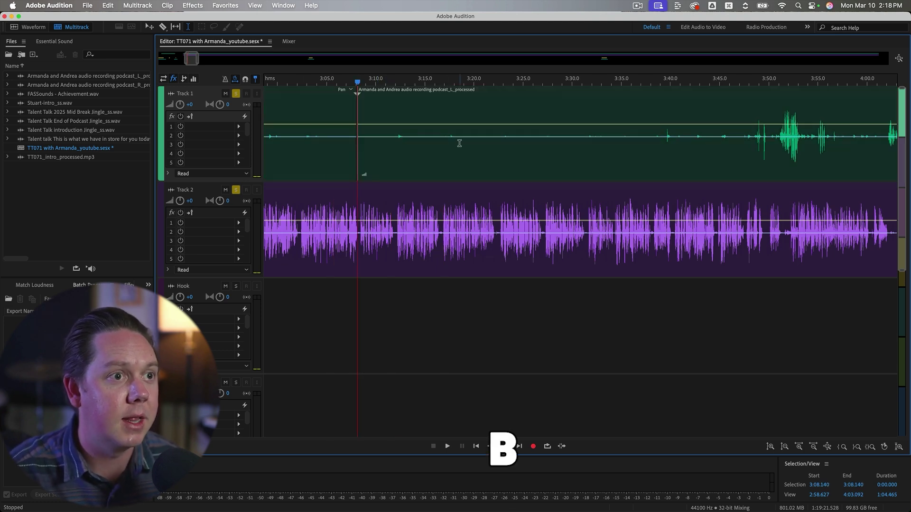
pyautogui.click(458, 144)
pyautogui.click(501, 150)
pyautogui.click(550, 154)
pyautogui.click(598, 155)
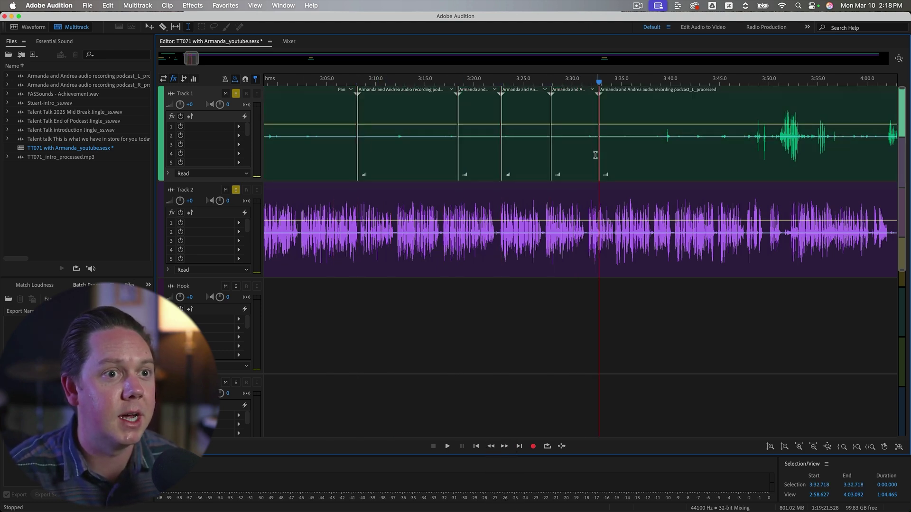
# Cut Track 2 at about 3:12.6, 3:19.5, 3:32.3 and 3:38.7, then open Keyboard Shortcuts.
pyautogui.doubleClick(401, 214)
pyautogui.press('8')
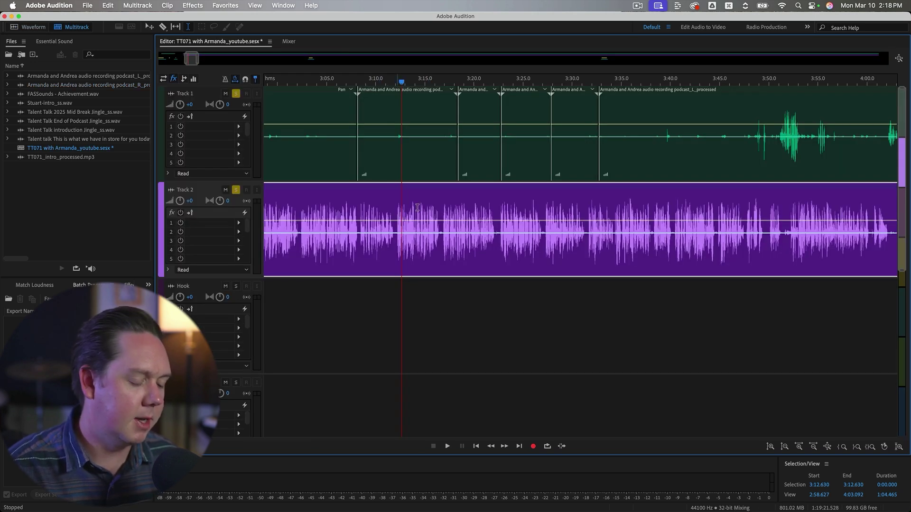
pyautogui.click(401, 209)
pyautogui.click(469, 209)
pyautogui.click(594, 208)
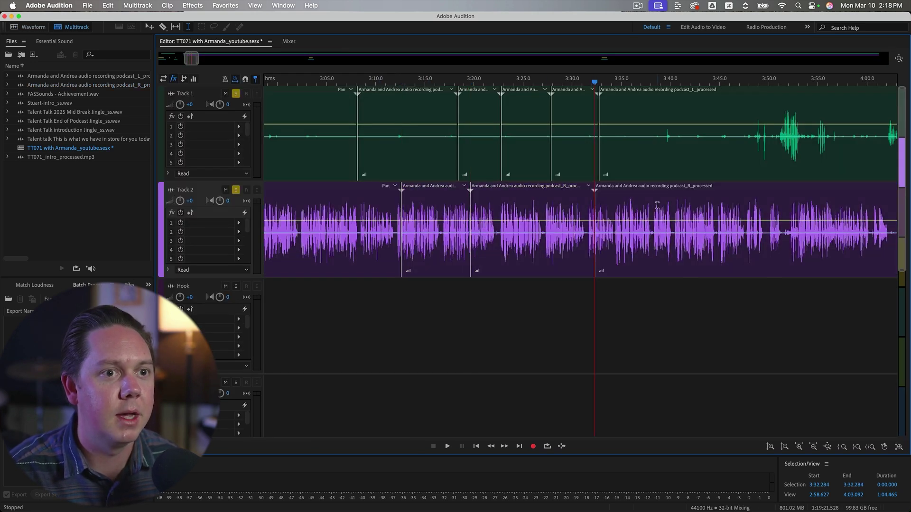
pyautogui.click(657, 205)
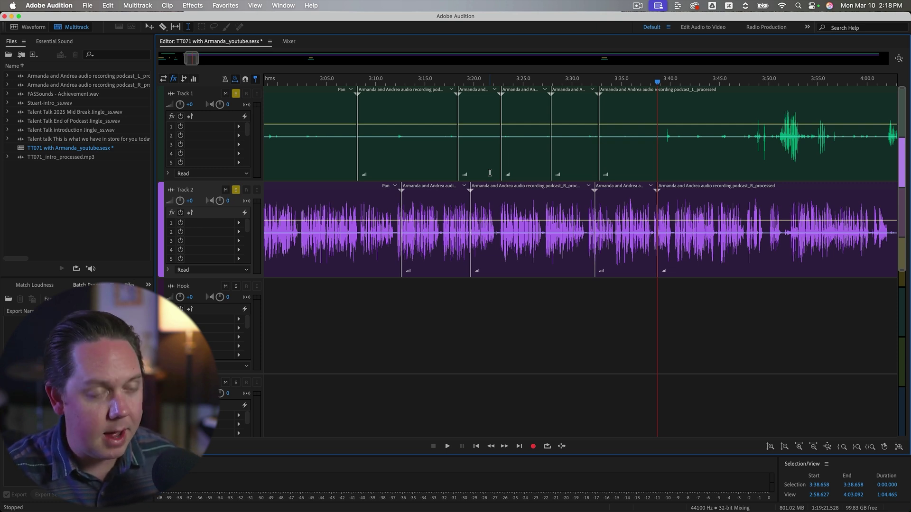
pyautogui.hotkey('alt', 'k')
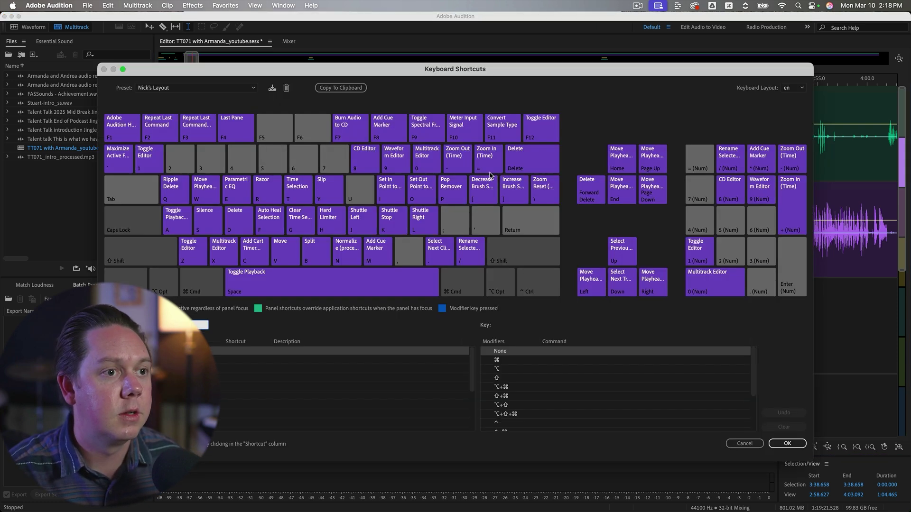
# Search 'split' and inspect the Split command's shortcuts, closing with OK unchanged.
pyautogui.click(306, 252)
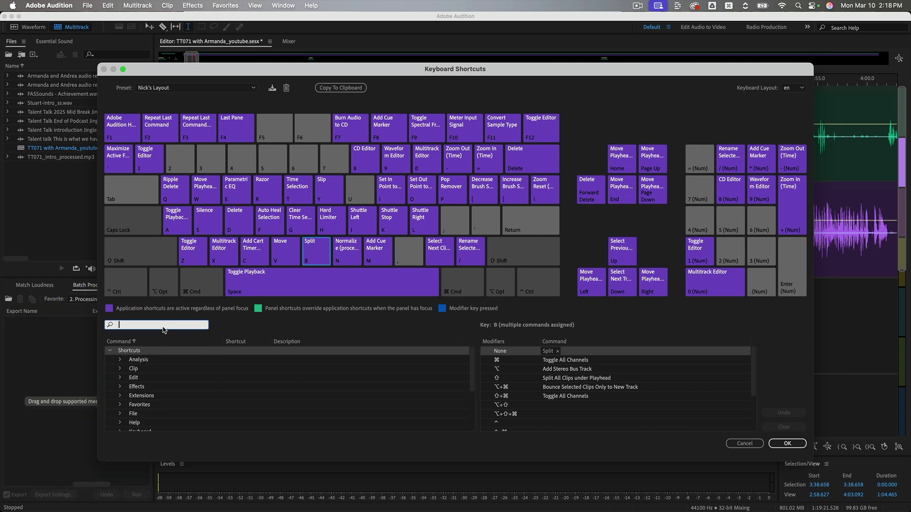
pyautogui.write('split')
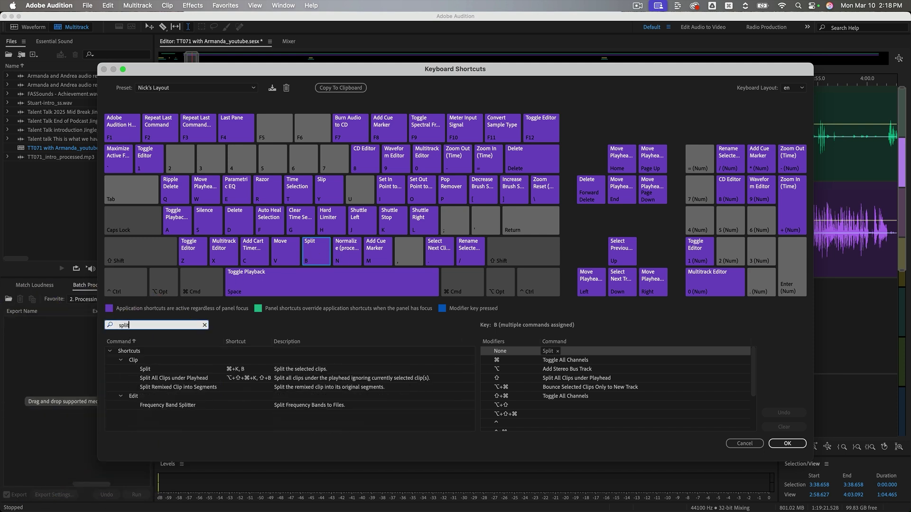
pyautogui.click(143, 371)
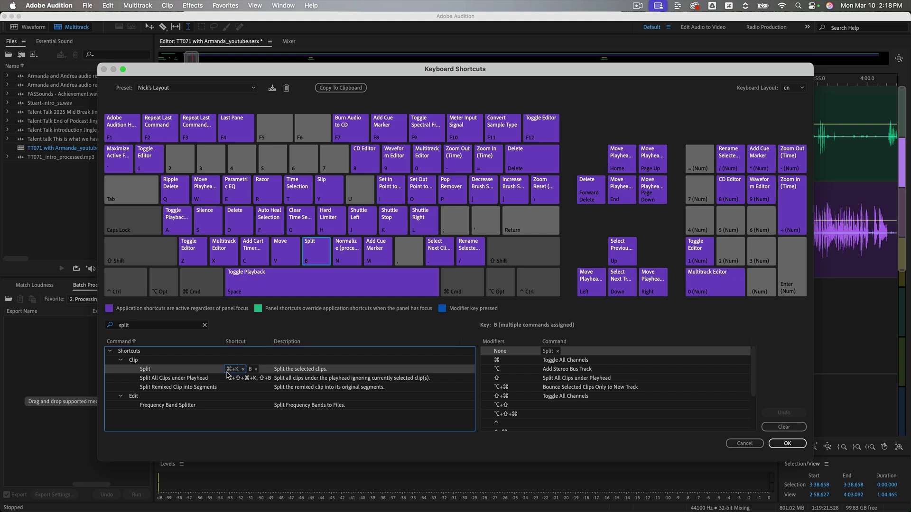
pyautogui.click(265, 371)
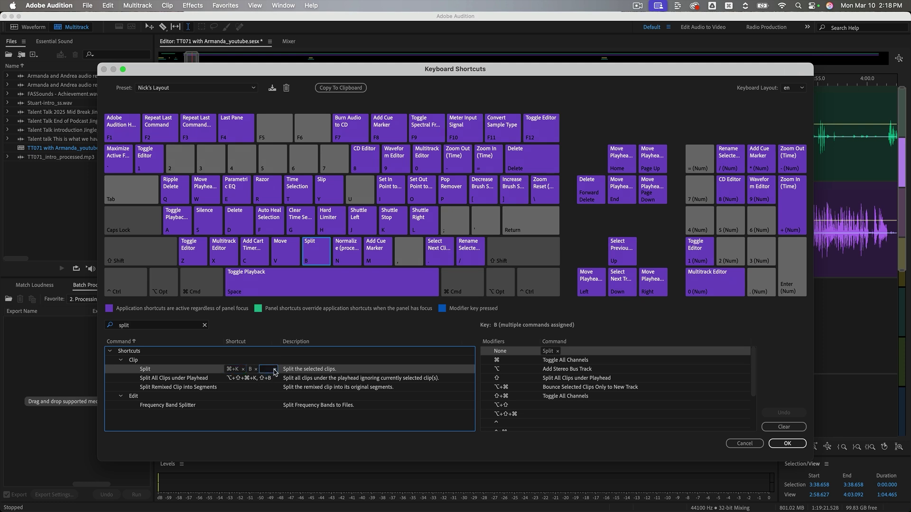
pyautogui.click(275, 370)
pyautogui.click(787, 444)
# Split the Track 2 clip at 3:27.7 and move the playhead to 3:42.328.
pyautogui.click(568, 337)
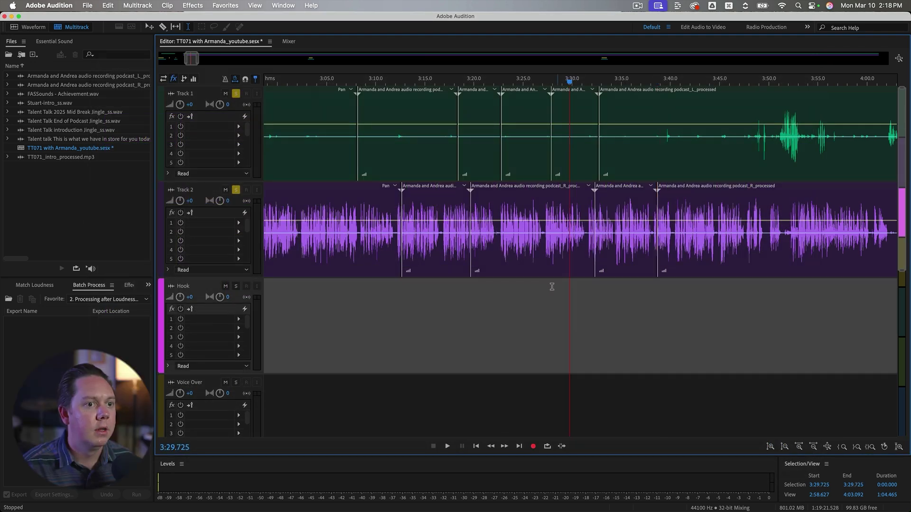
pyautogui.click(536, 269)
pyautogui.press('b')
pyautogui.click(691, 268)
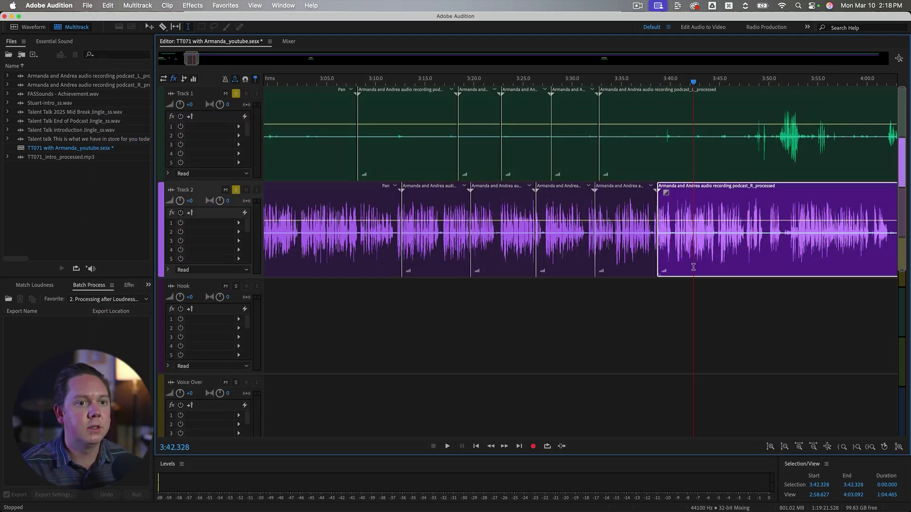
# Split the Track 2 clip at 3:42.3 and set the playhead near 3:39.
pyautogui.press('b')
pyautogui.scroll(3, 691, 142)
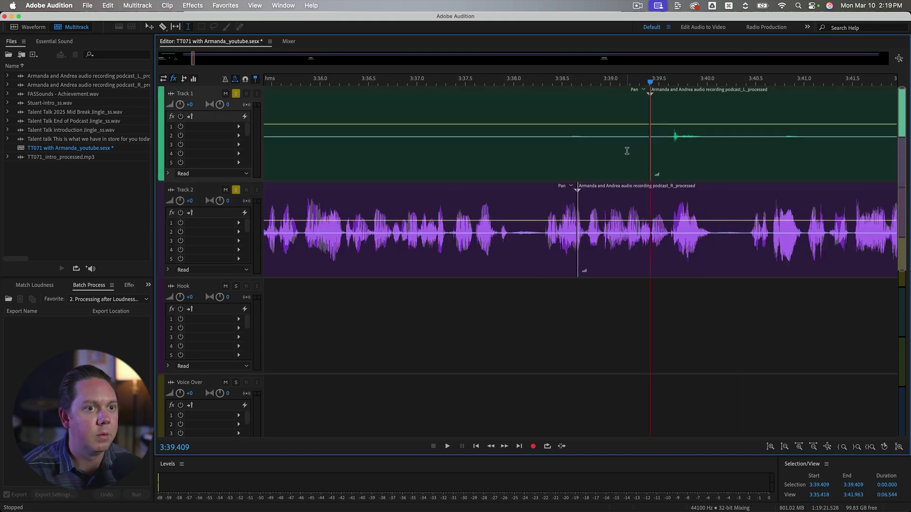
pyautogui.click(631, 149)
pyautogui.scroll(-2, 550, 180)
# Delete the unwanted cut pieces on Track 1 and Track 2 around 3:19–3:39.
pyautogui.click(542, 151)
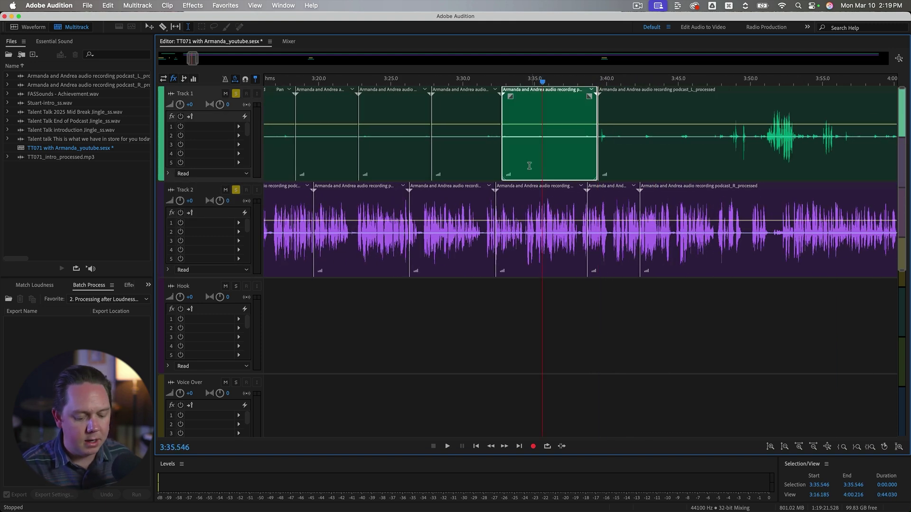
pyautogui.press('Delete')
pyautogui.click(377, 226)
pyautogui.press('Delete')
pyautogui.click(451, 227)
pyautogui.press('Delete')
pyautogui.click(396, 143)
pyautogui.press('Delete')
pyautogui.click(300, 142)
pyautogui.press('Delete')
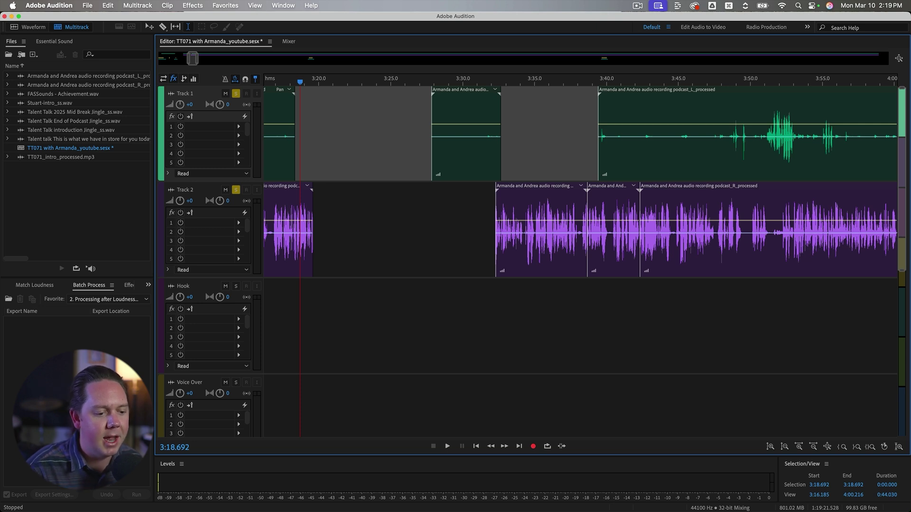
pyautogui.scroll(-5, 395, 304)
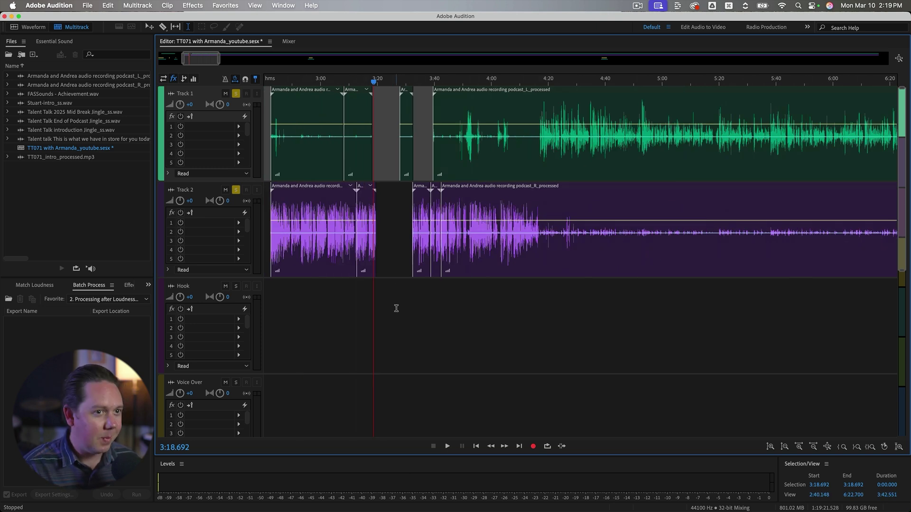
# Split both podcast tracks at about 4:16.8 with Split All Clips under Playhead.
pyautogui.scroll(8, 608, 166)
pyautogui.click(392, 163)
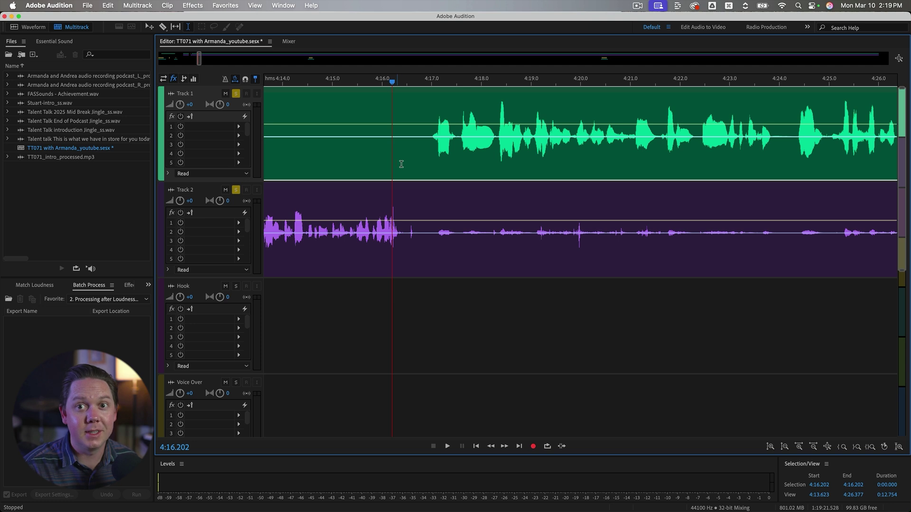
pyautogui.click(421, 160)
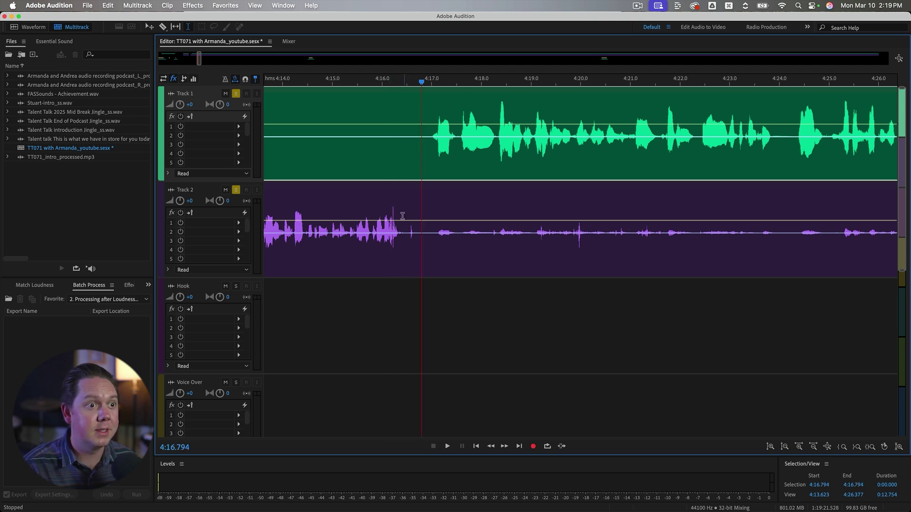
pyautogui.click(396, 156)
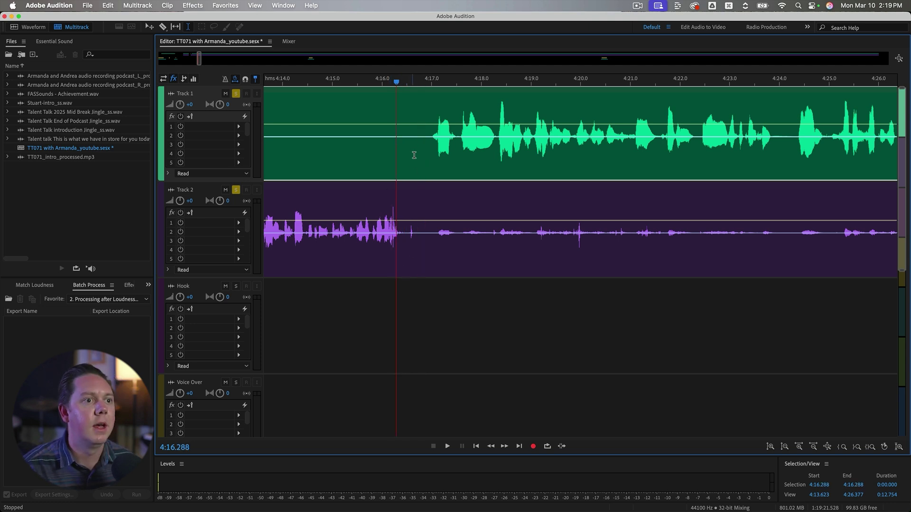
pyautogui.click(421, 210)
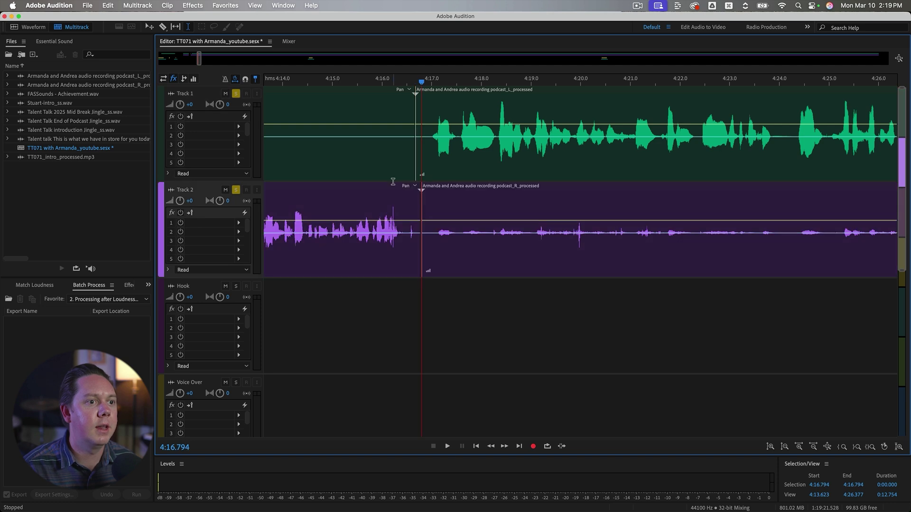
pyautogui.click(418, 161)
pyautogui.click(420, 163)
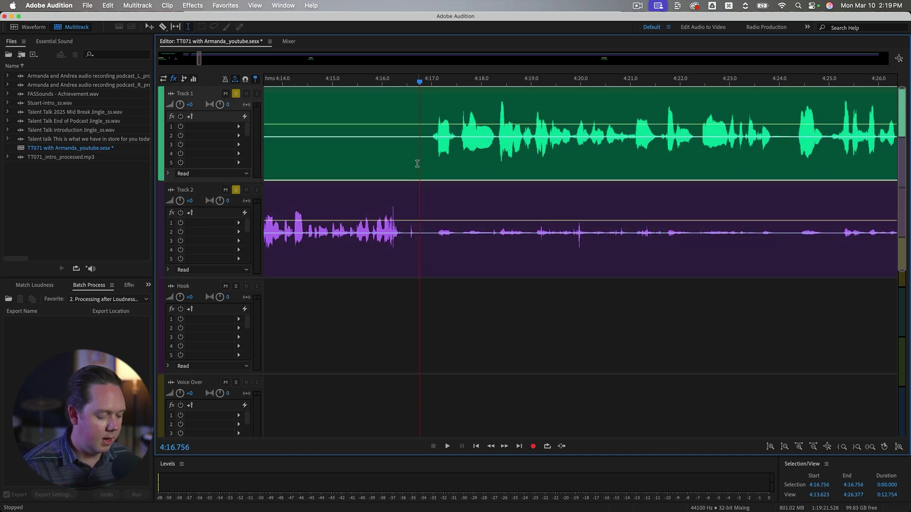
pyautogui.hotkey('shift', 'b')
# Split both tracks at 4:18.0 and at the next two cut points.
pyautogui.click(415, 301)
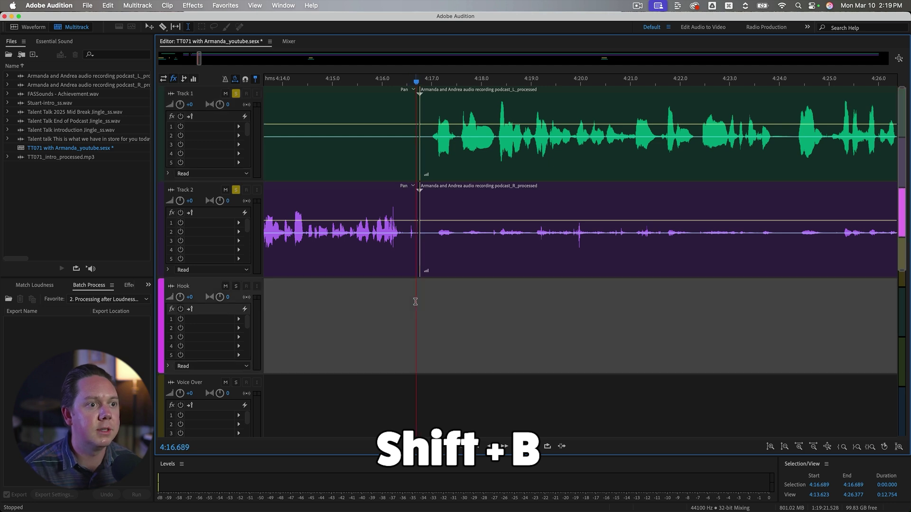
pyautogui.click(480, 145)
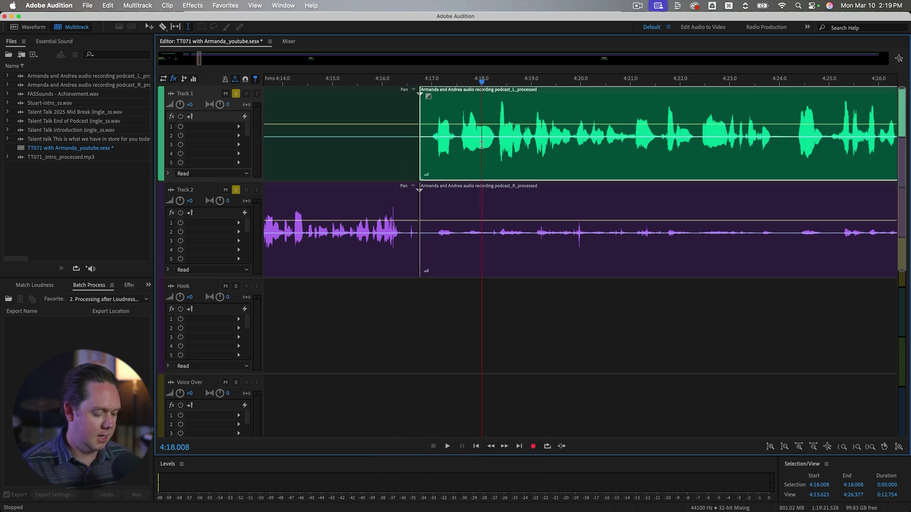
pyautogui.hotkey('shift', 'b')
pyautogui.click(555, 142)
pyautogui.hotkey('shift', 'b')
pyautogui.click(652, 143)
pyautogui.hotkey('shift', 'b')
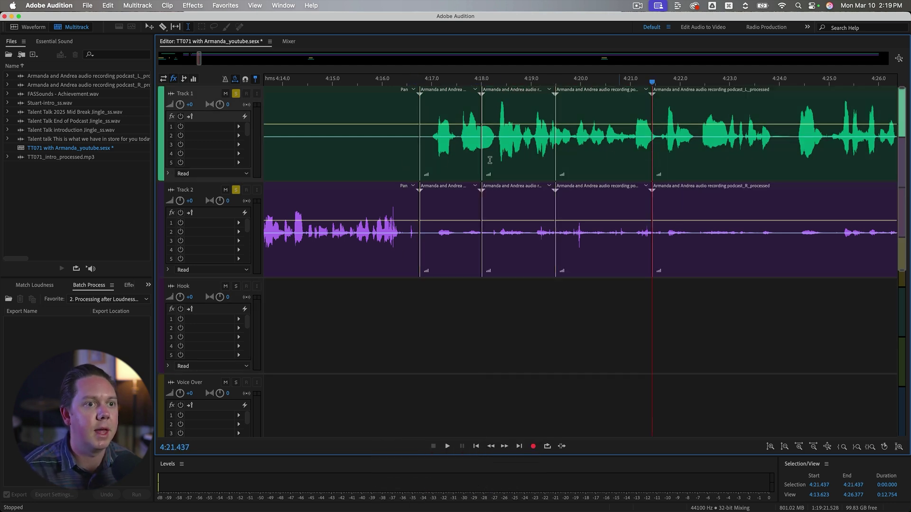
# Add the remaining splits to both tracks, then reopen Keyboard Shortcuts.
pyautogui.click(332, 167)
pyautogui.hotkey('shift', 'b')
pyautogui.click(740, 161)
pyautogui.hotkey('shift', 'b')
pyautogui.click(396, 161)
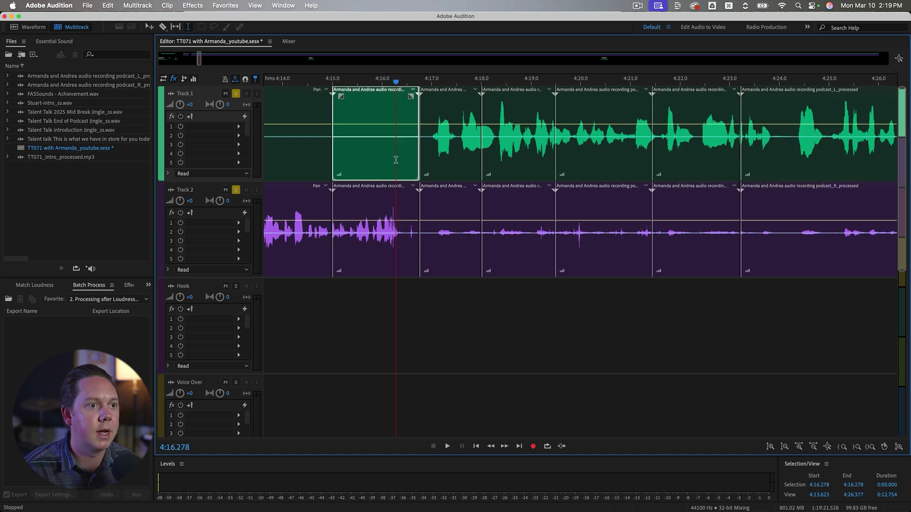
pyautogui.hotkey('shift', 'b')
pyautogui.scroll(5, 418, 327)
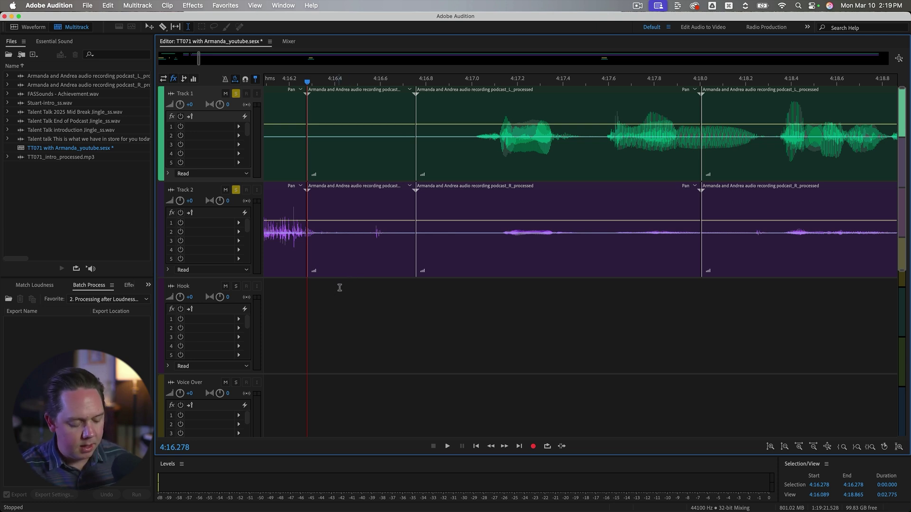
pyautogui.hotkey('alt', 'k')
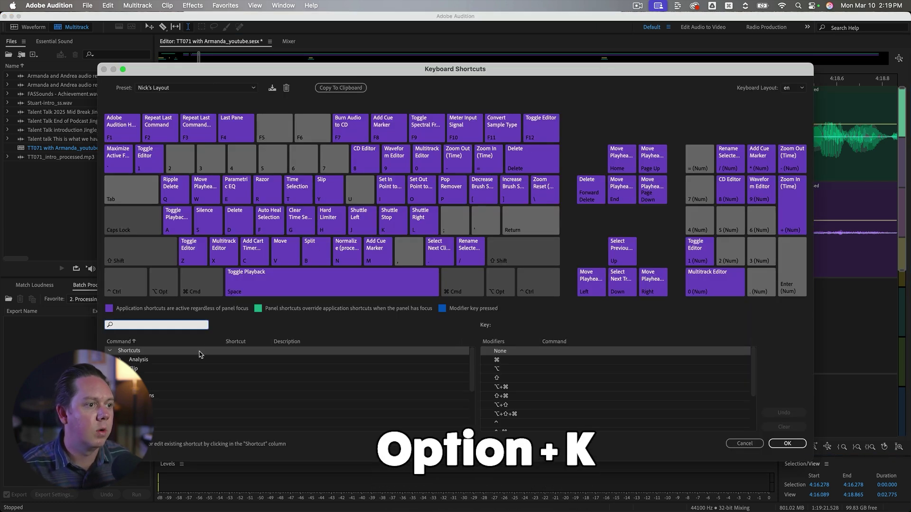
pyautogui.click(145, 260)
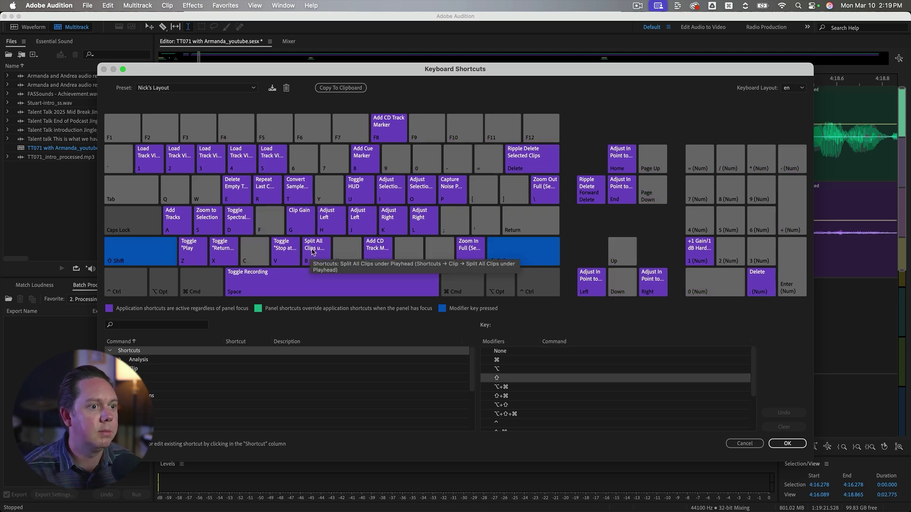
pyautogui.click(192, 326)
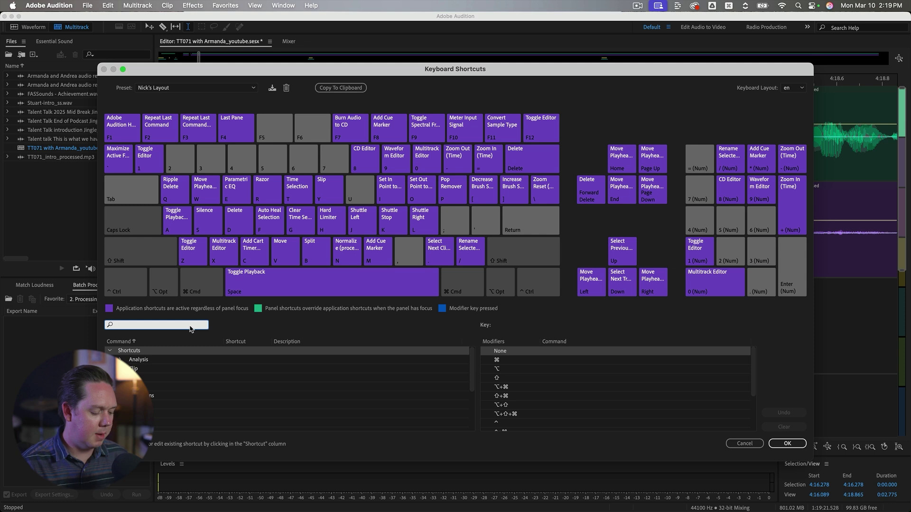
pyautogui.write('split all')
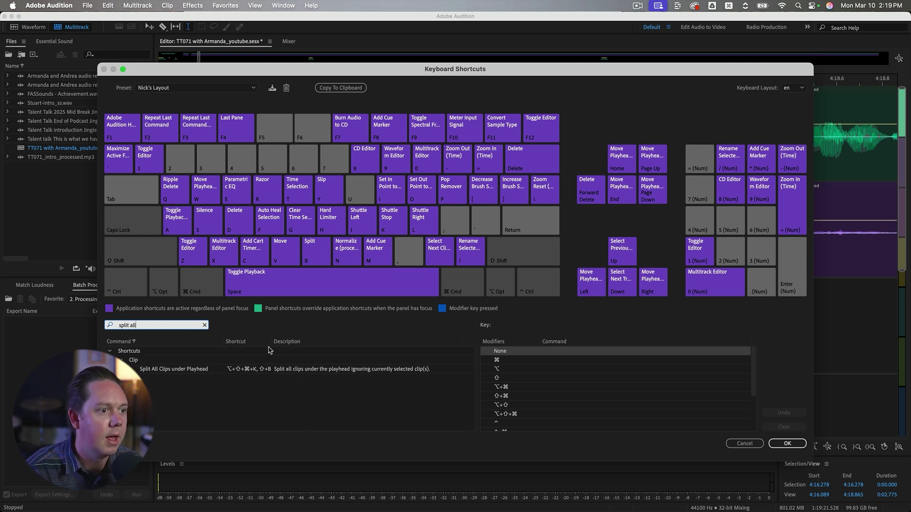
pyautogui.moveTo(272, 342); pyautogui.dragTo(332, 342)
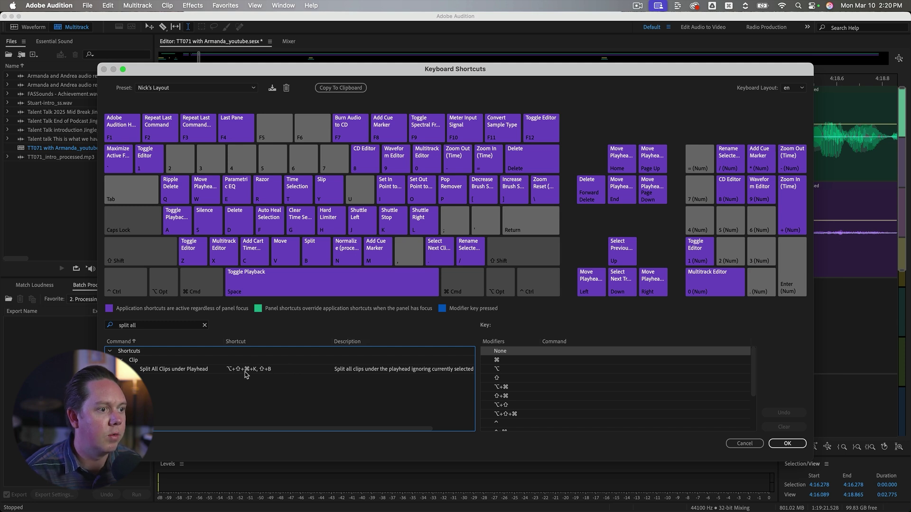
pyautogui.click(286, 372)
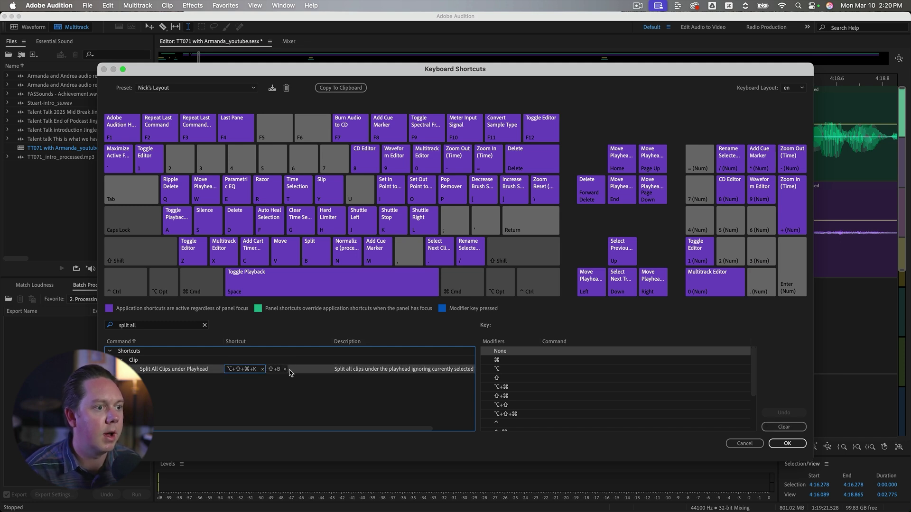
pyautogui.click(299, 373)
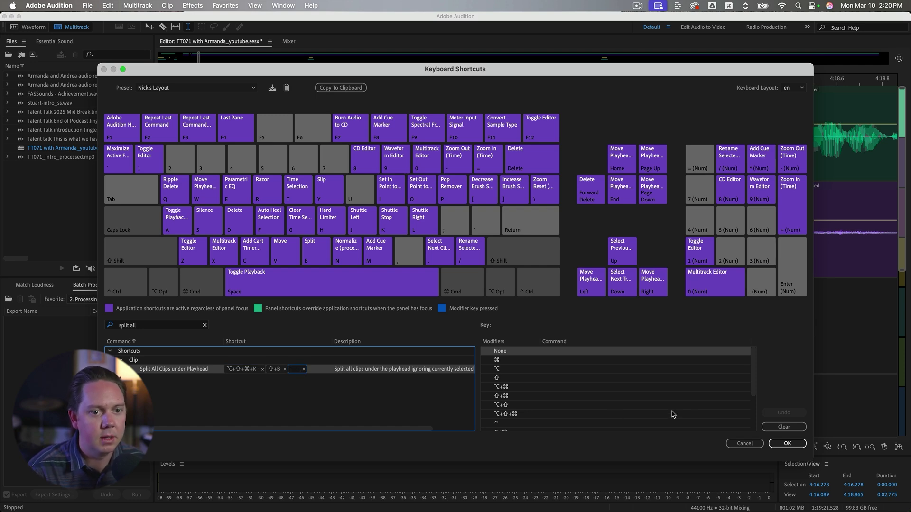
pyautogui.click(741, 443)
pyautogui.click(511, 351)
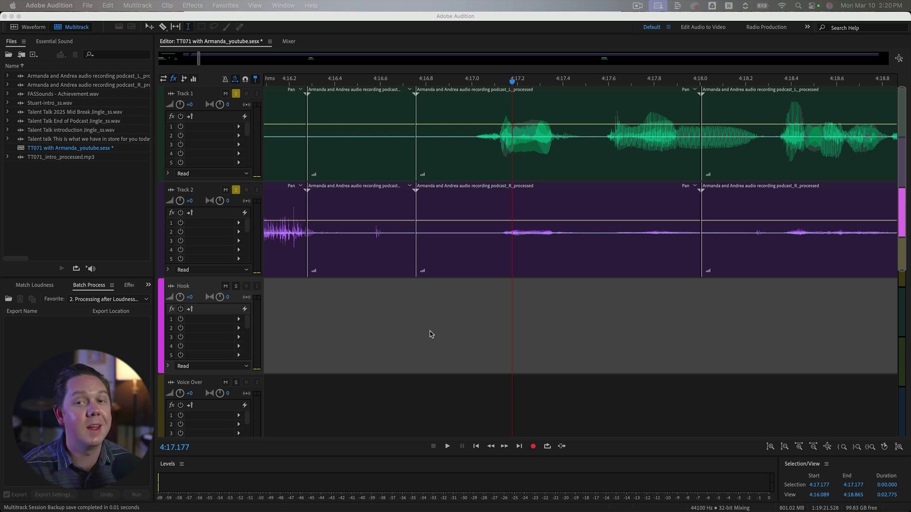
# Drag the Track 1 clip from about 4:23.2 left onto its neighbour as a trial crossfade.
pyautogui.press('-')
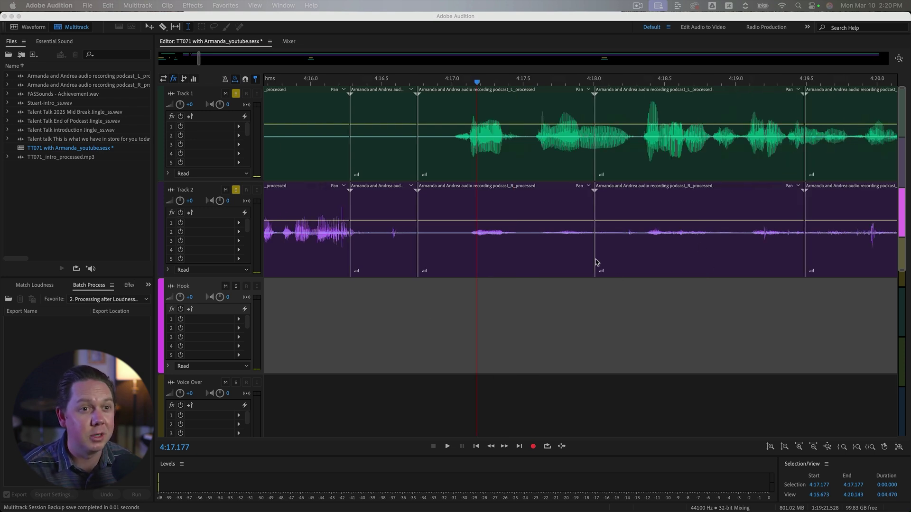
pyautogui.press('-')
pyautogui.hscroll(5, 771, 317)
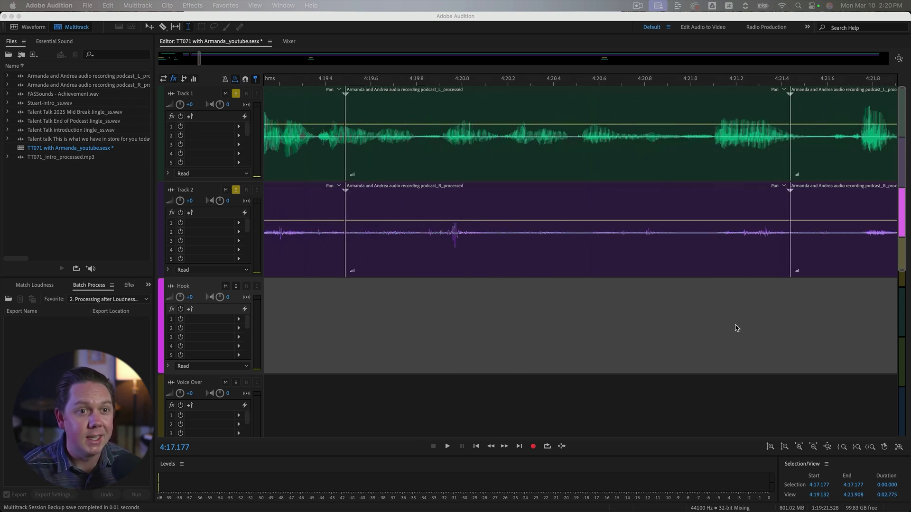
pyautogui.scroll(6, 615, 210)
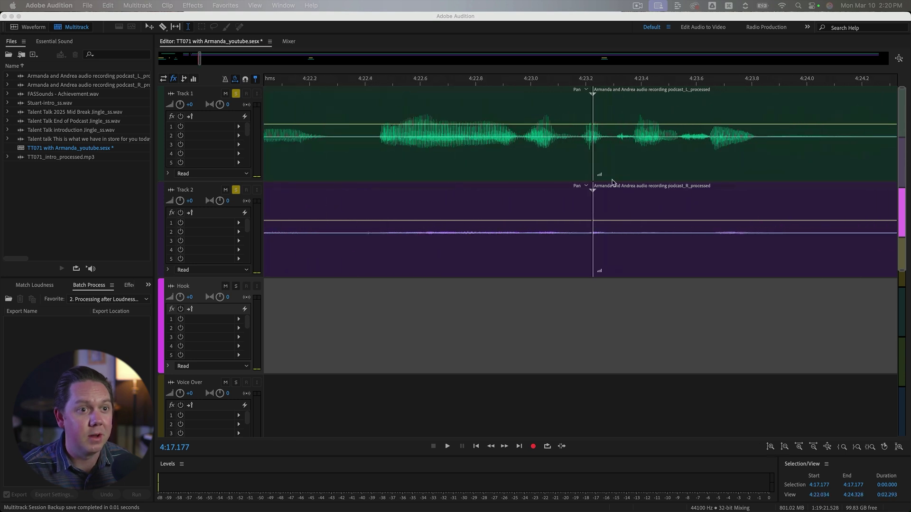
pyautogui.click(669, 155)
pyautogui.click(766, 162)
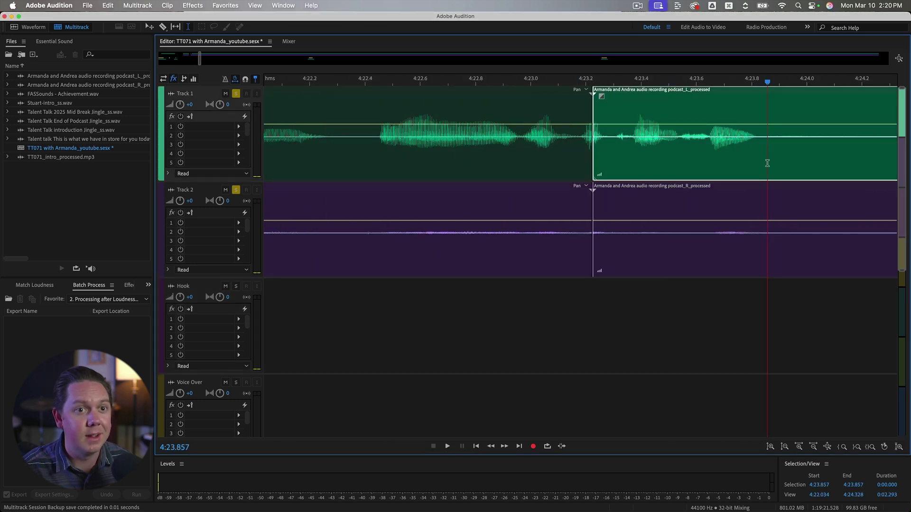
pyautogui.scroll(-2, 783, 156)
pyautogui.moveTo(808, 154); pyautogui.dragTo(776, 161)
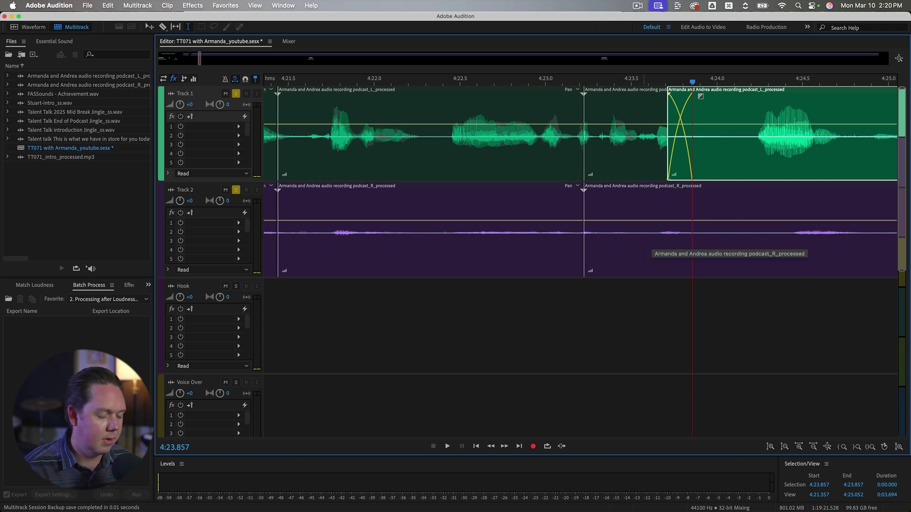
# Undo the crossfade and the Track 1 cut, redo the cut, then undo it again.
pyautogui.press('super+z')
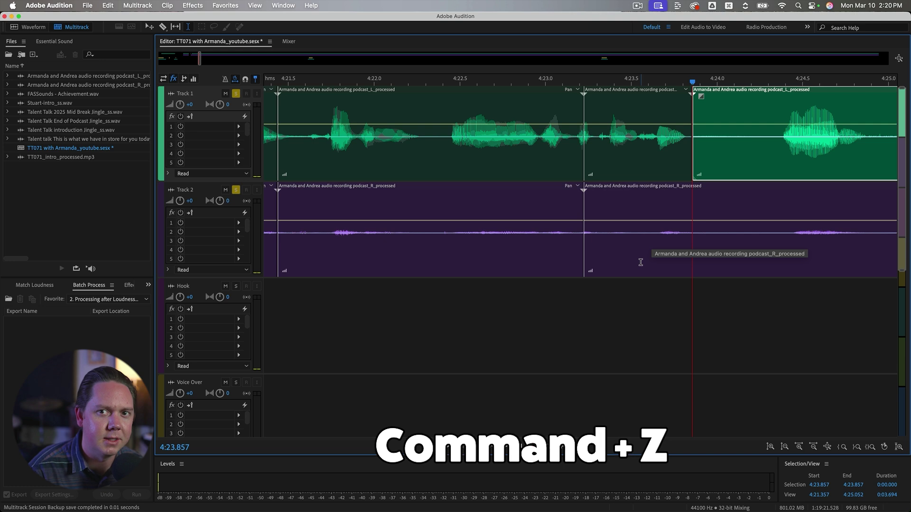
pyautogui.press('super+z')
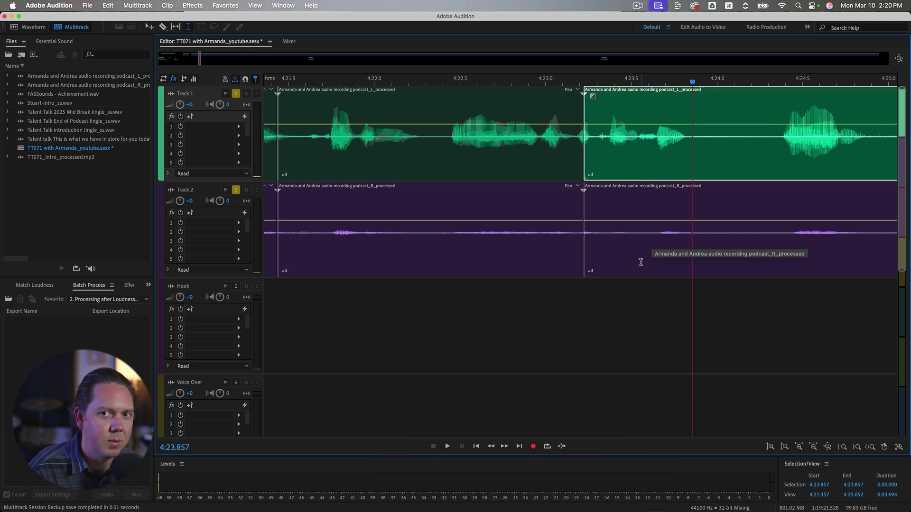
pyautogui.press('super+k')
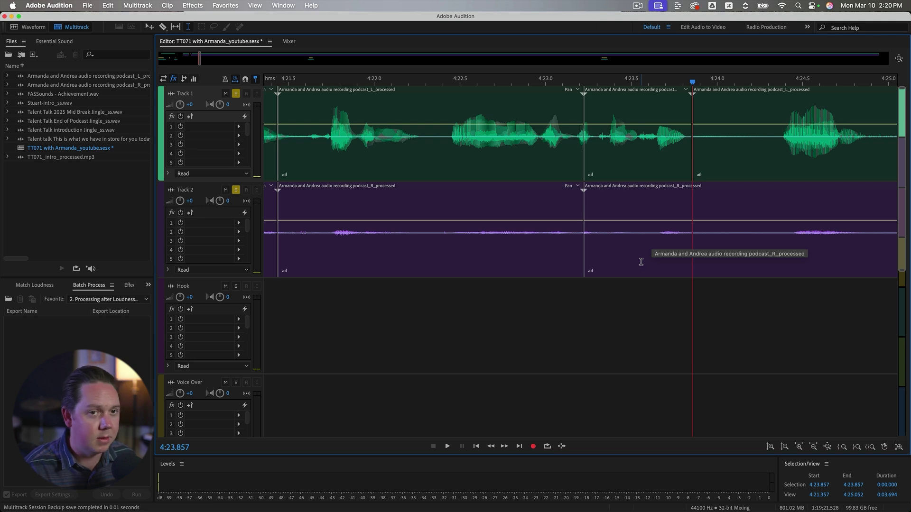
pyautogui.press('super+z')
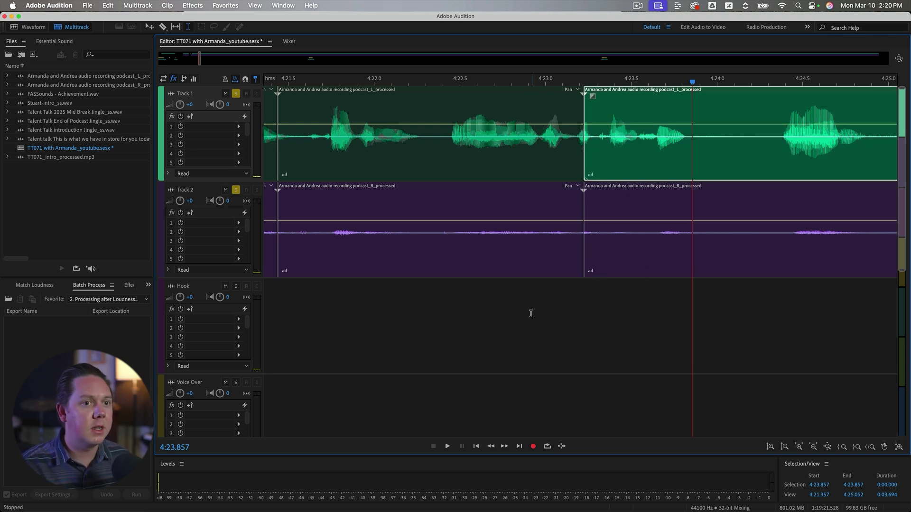
# Delete the 4:24.766–4:24.924 stretch from both tracks, leaving a gap near 4:24.8.
pyautogui.hscroll(5, 530, 313)
pyautogui.moveTo(633, 166); pyautogui.dragTo(664, 206)
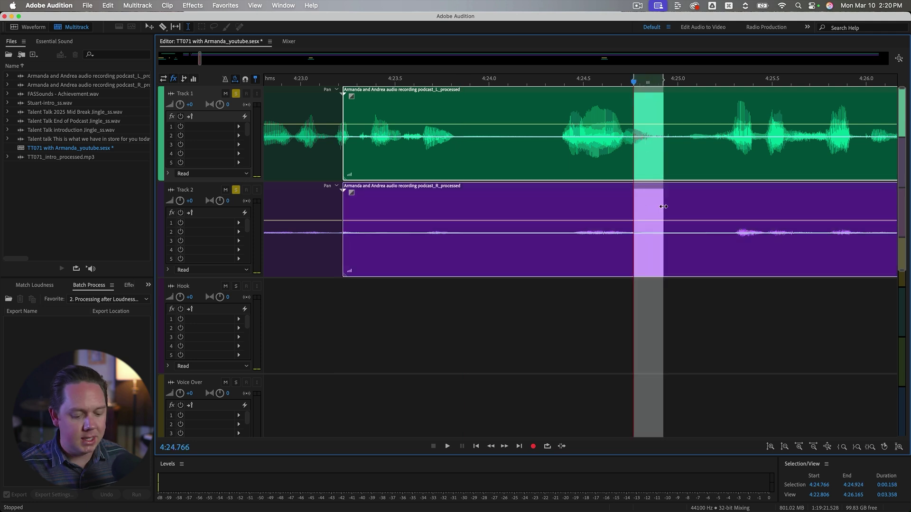
pyautogui.press('Delete')
pyautogui.click(652, 171)
pyautogui.scroll(3, 653, 165)
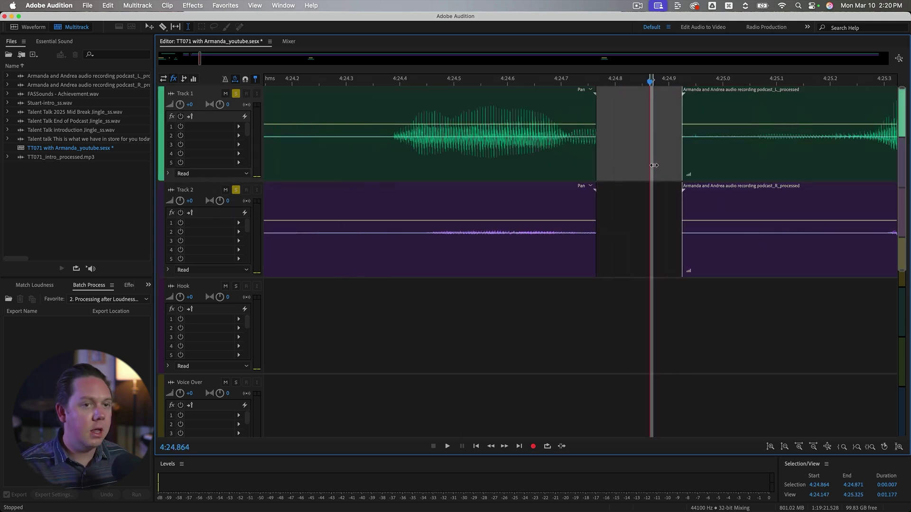
pyautogui.click(624, 150)
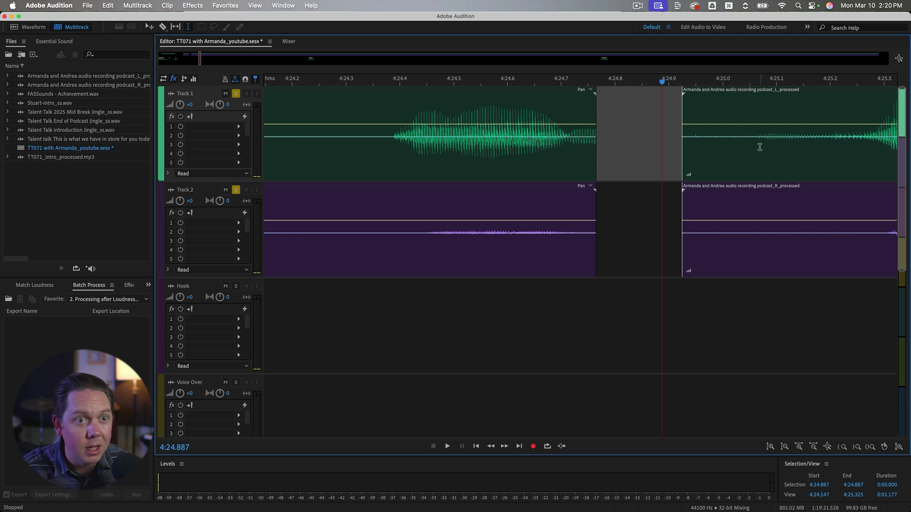
# Slide both tracks' right clips left to close the gap near 4:24.8, retrying with undo and redo.
pyautogui.moveTo(760, 147); pyautogui.dragTo(663, 171)
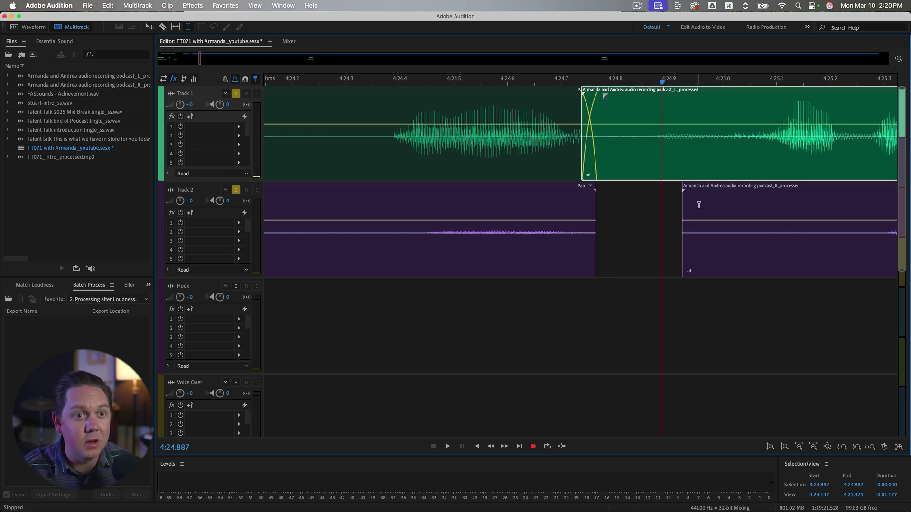
pyautogui.moveTo(698, 205); pyautogui.dragTo(602, 219)
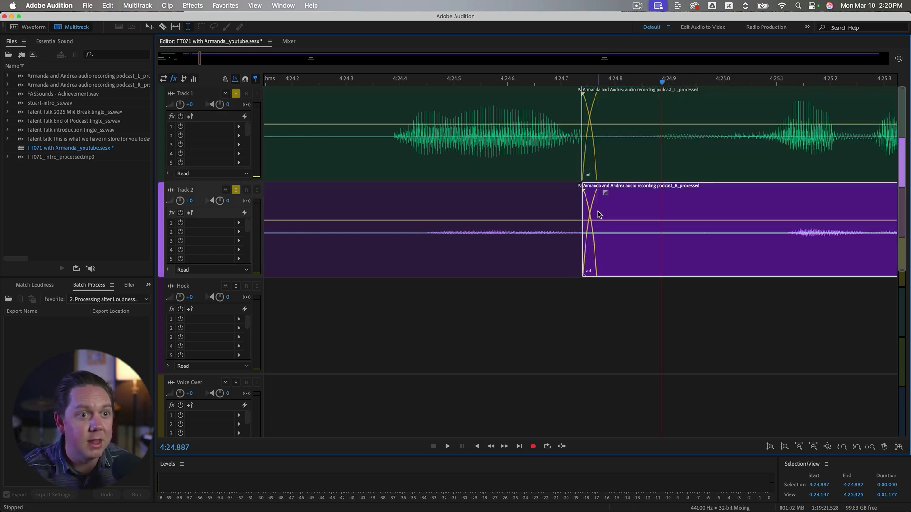
pyautogui.scroll(6, 603, 219)
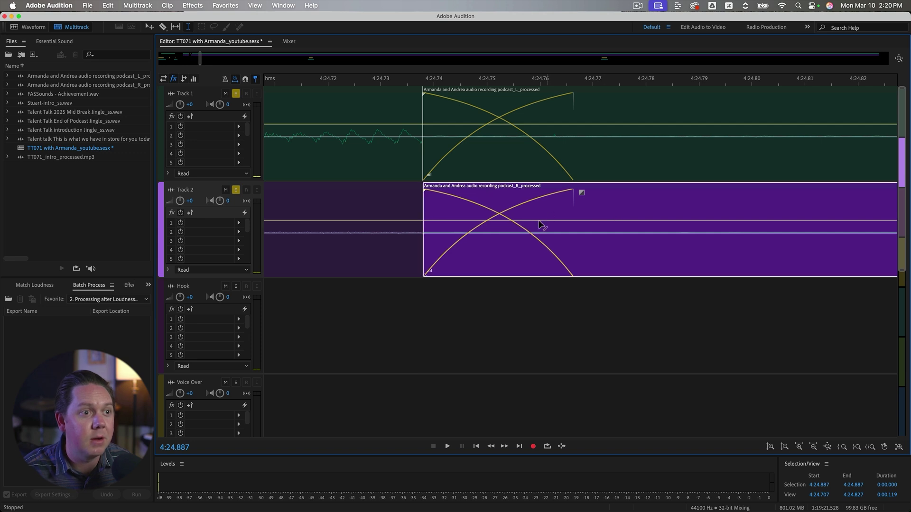
pyautogui.scroll(-3, 539, 224)
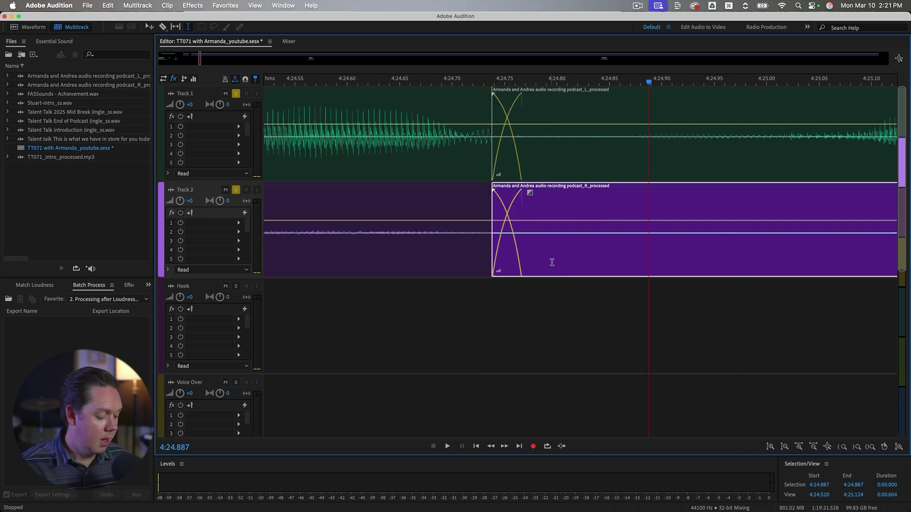
pyautogui.press('super+z')
pyautogui.click(600, 153)
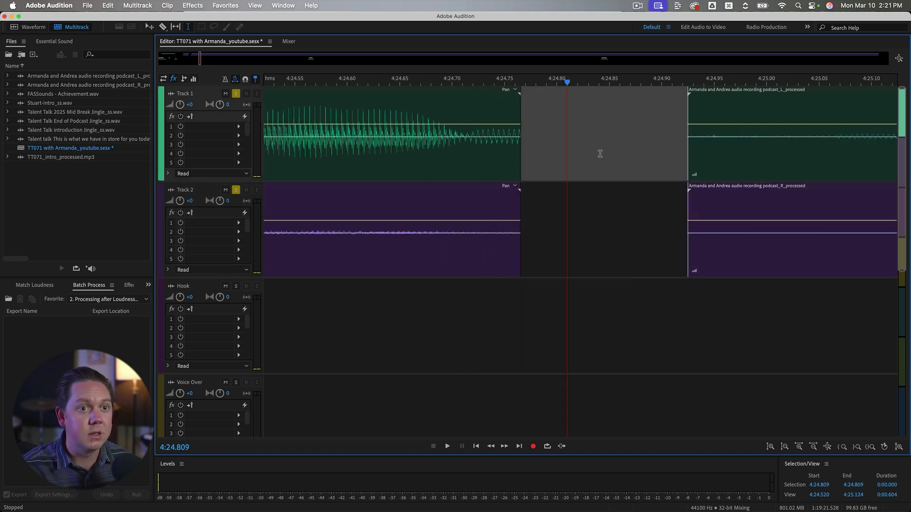
pyautogui.press('super+shift+z')
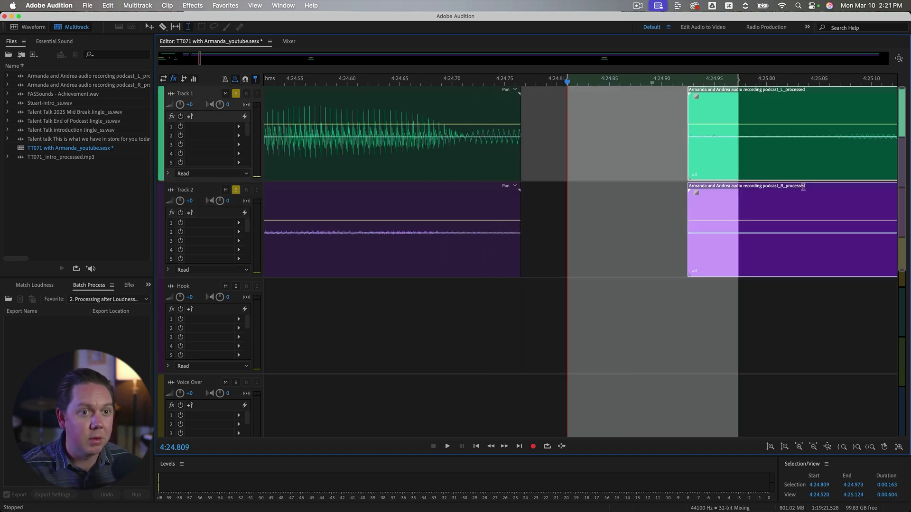
pyautogui.press('super+shift+z')
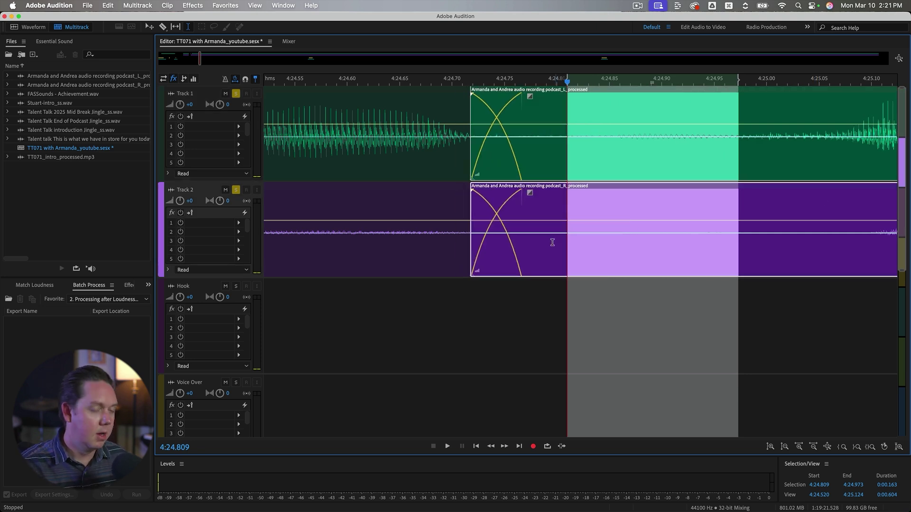
pyautogui.scroll(-10, 550, 237)
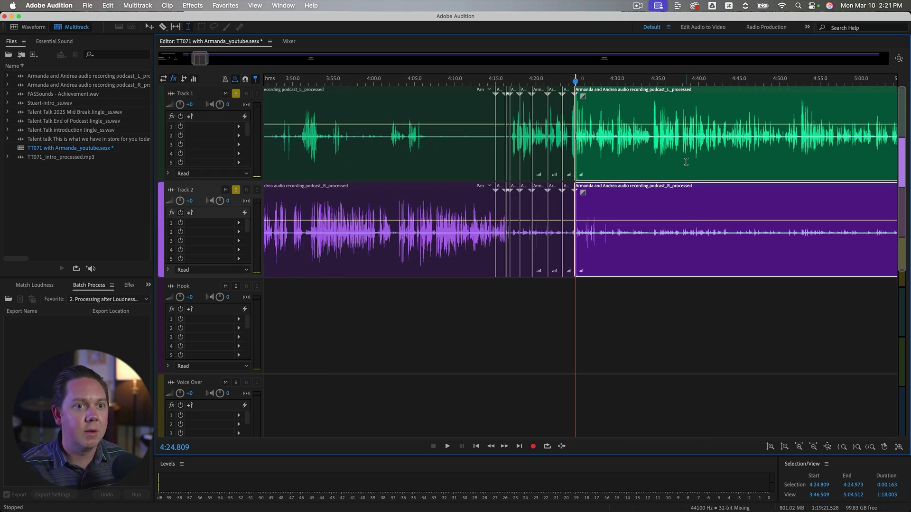
pyautogui.press('super+z')
pyautogui.press('super+z')
pyautogui.press('super+z')
pyautogui.press('super+z')
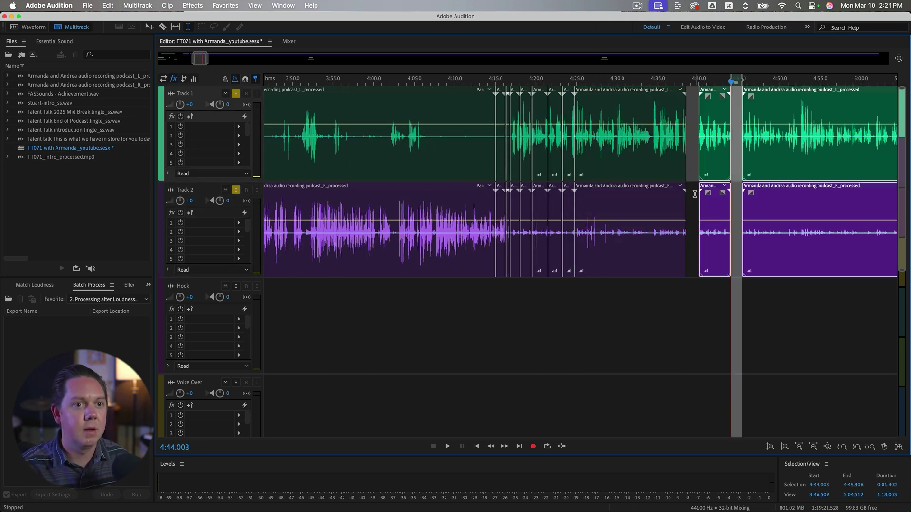
# Mark the pause between 4:25.1 and 4:25.6 on both tracks.
pyautogui.click(690, 194)
pyautogui.scroll(3, 666, 231)
pyautogui.scroll(5, 567, 247)
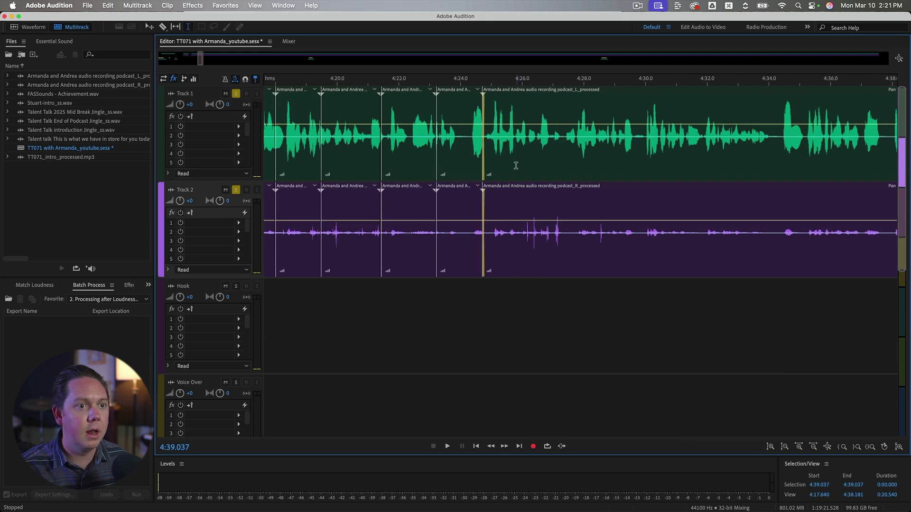
pyautogui.moveTo(516, 165); pyautogui.dragTo(535, 204)
pyautogui.click(493, 204)
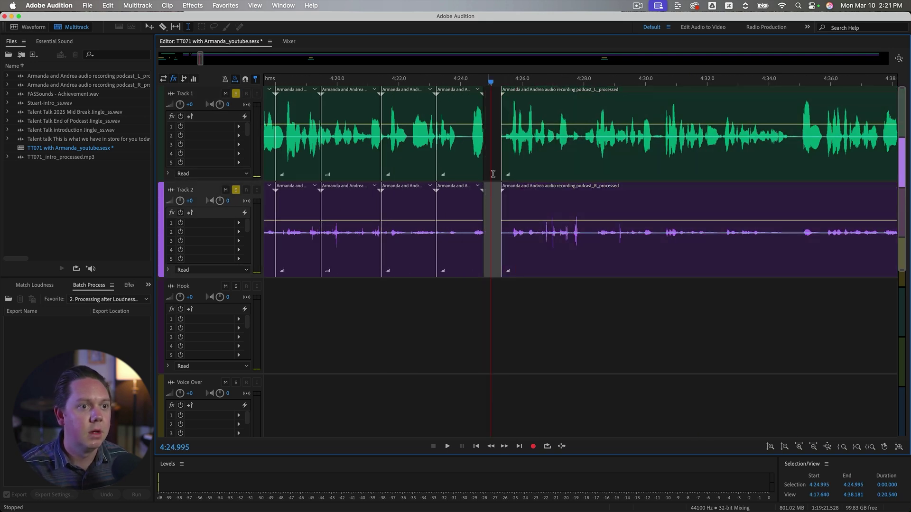
pyautogui.scroll(3, 494, 204)
pyautogui.moveTo(495, 163); pyautogui.dragTo(462, 203)
# Mark the short pause near 4:40 and slide the middle clip pair left to close it.
pyautogui.scroll(3, 520, 197)
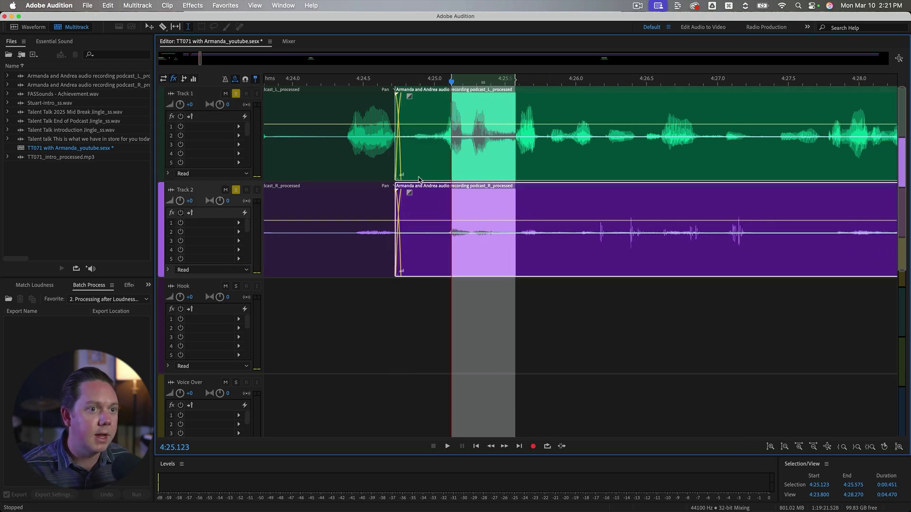
pyautogui.scroll(-3, 427, 166)
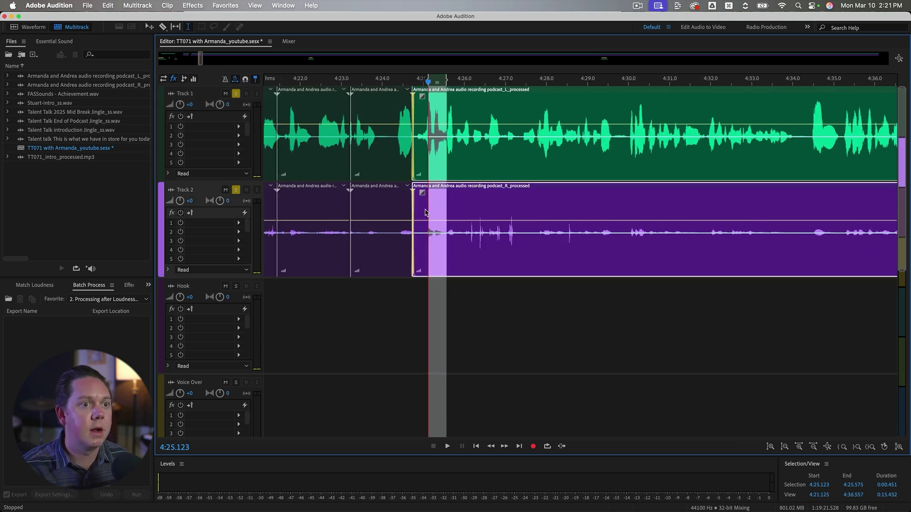
pyautogui.hscroll(8, 441, 149)
pyautogui.moveTo(426, 153); pyautogui.dragTo(463, 155)
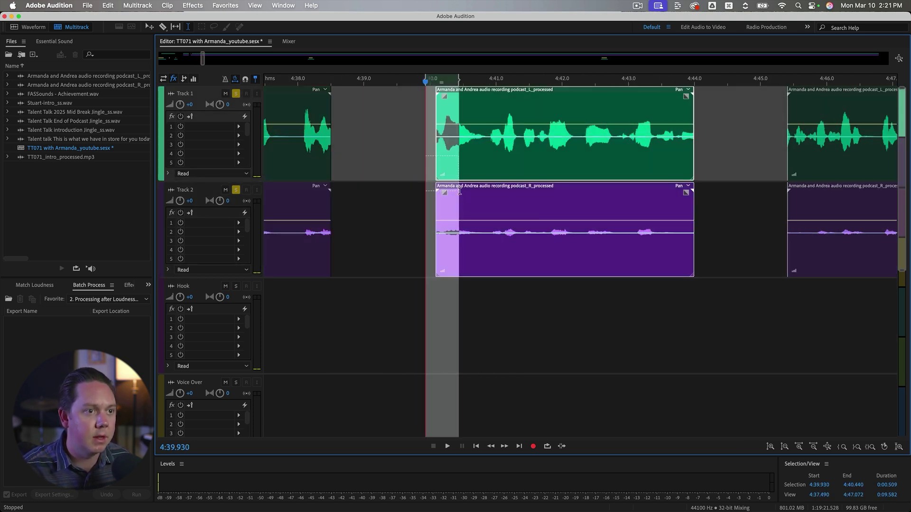
pyautogui.moveTo(507, 201); pyautogui.dragTo(463, 201)
# Mark the pause near 4:45 on both tracks, close the gap, and set the playhead at 4:25.219.
pyautogui.scroll(-3, 526, 157)
pyautogui.scroll(1, 661, 142)
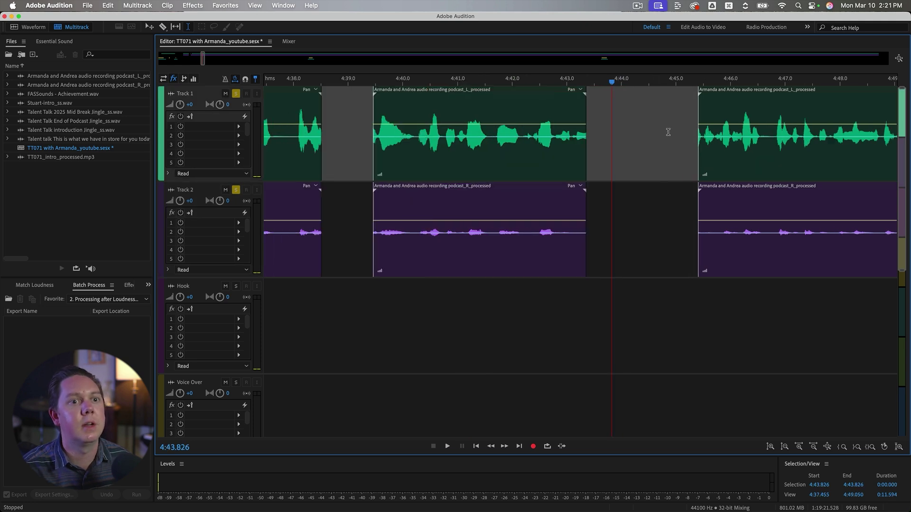
pyautogui.moveTo(670, 148); pyautogui.dragTo(664, 202)
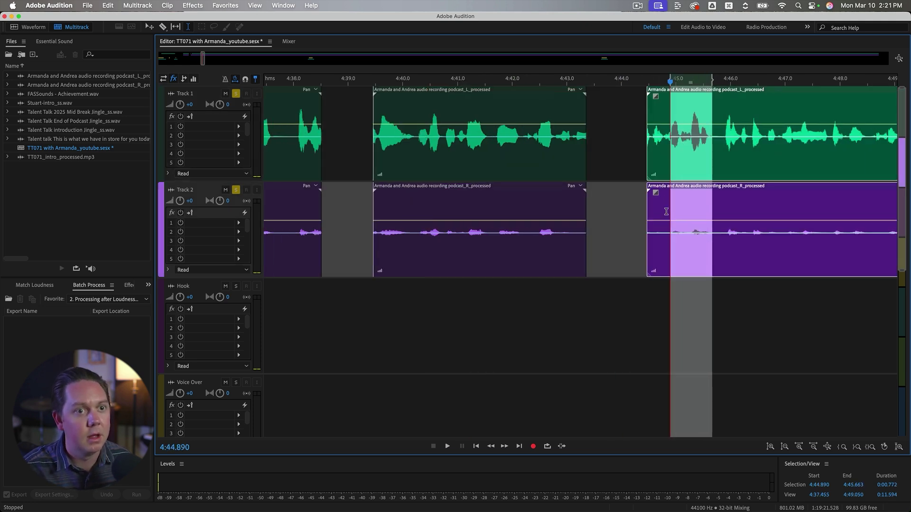
pyautogui.click(582, 204)
pyautogui.scroll(-10, 591, 205)
pyautogui.scroll(10, 507, 226)
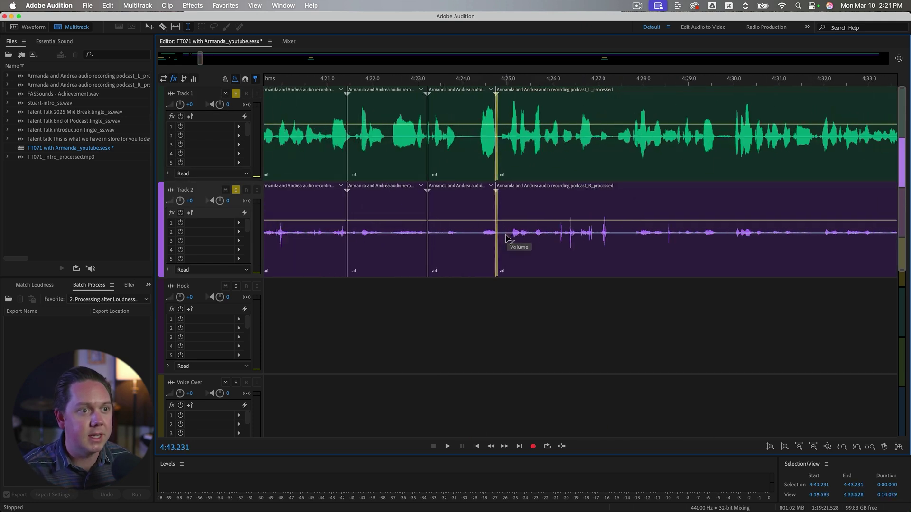
pyautogui.click(524, 321)
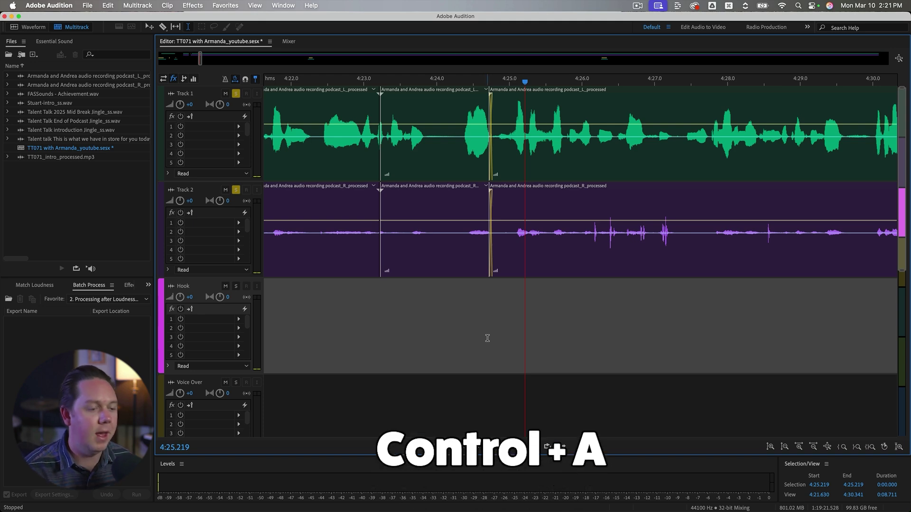
# Select clips to the session end and split both voice tracks at 5:22.949.
pyautogui.hotkey('ctrl', 'a')
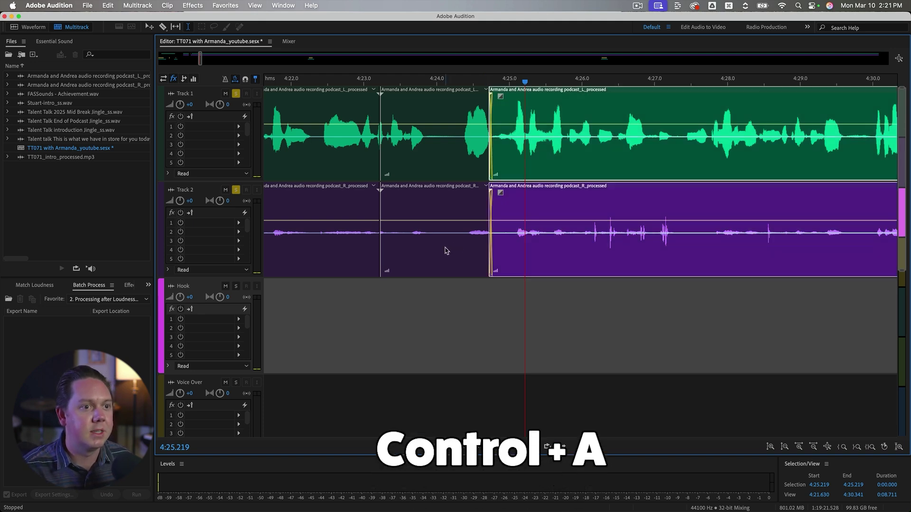
pyautogui.scroll(-15, 519, 228)
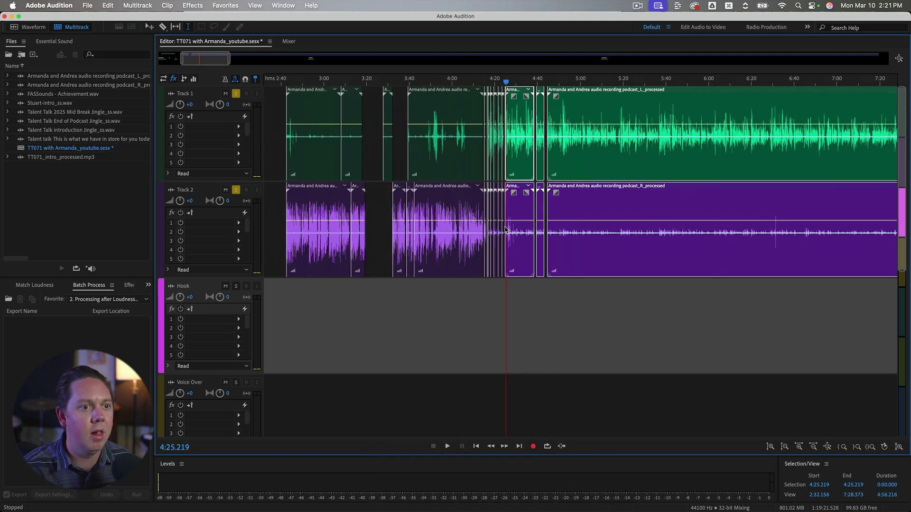
pyautogui.scroll(12, 505, 231)
pyautogui.click(514, 209)
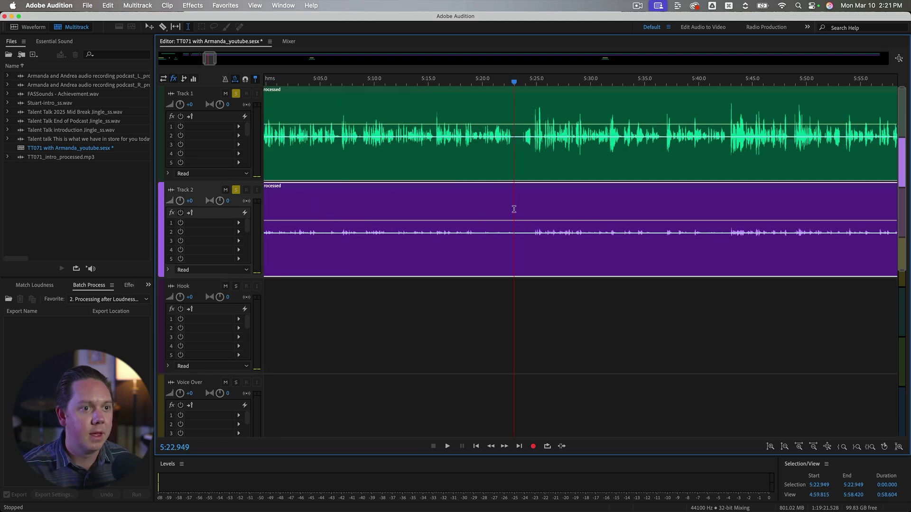
pyautogui.hotkey('ctrl', 'k')
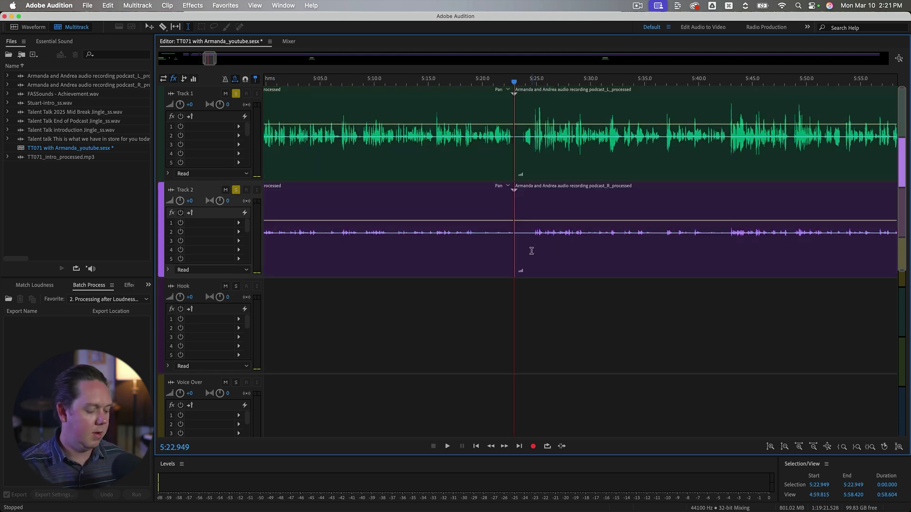
pyautogui.click(534, 263)
# Delete a tiny range on Track 2 near 11:14.1.
pyautogui.scroll(-12, 542, 263)
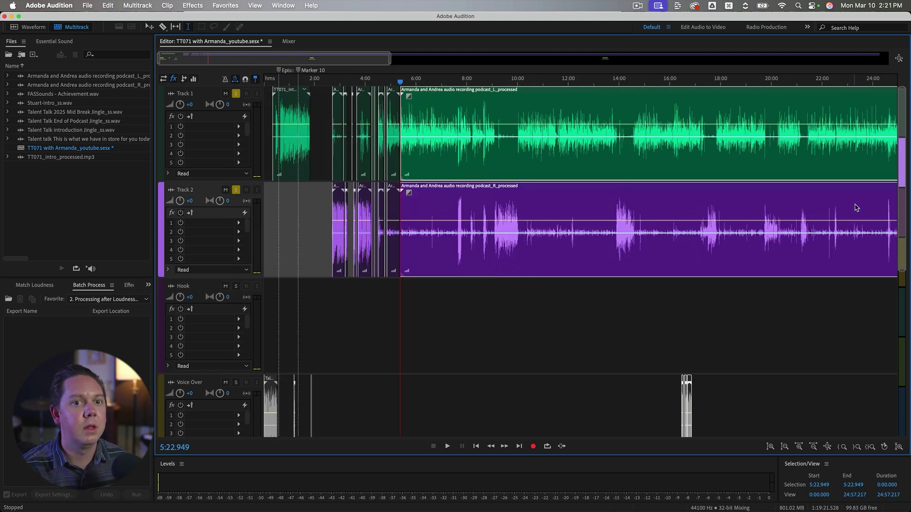
pyautogui.scroll(-5, 622, 332)
pyautogui.scroll(4, 654, 240)
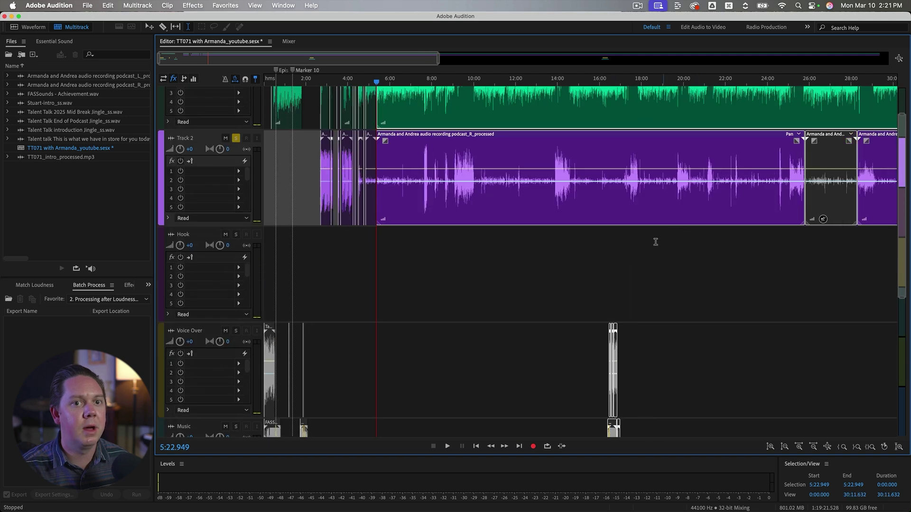
pyautogui.scroll(-3, 655, 240)
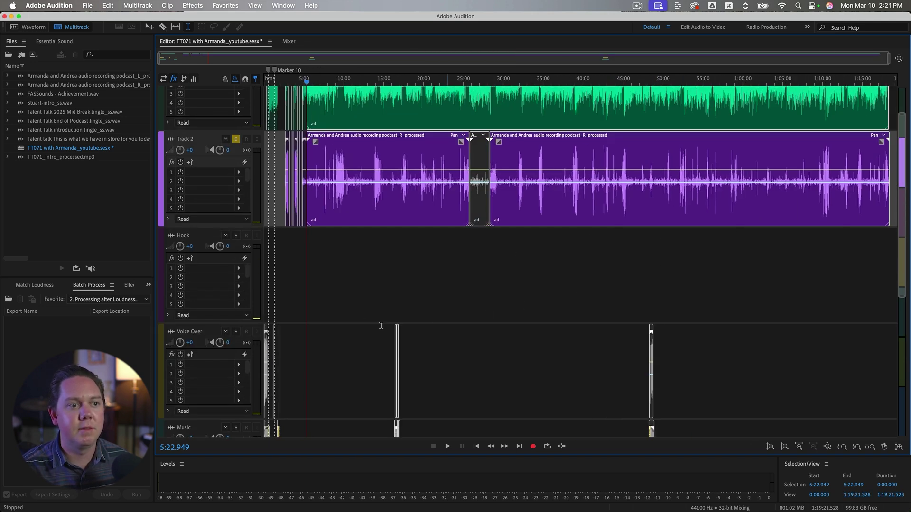
pyautogui.scroll(4, 370, 311)
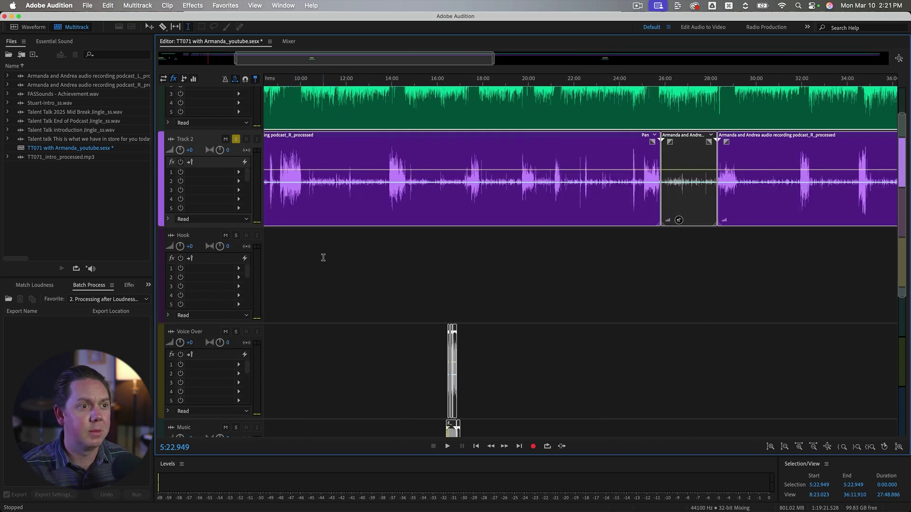
pyautogui.scroll(2, 333, 256)
pyautogui.scroll(3, 368, 168)
pyautogui.click(374, 167)
pyautogui.scroll(5, 376, 168)
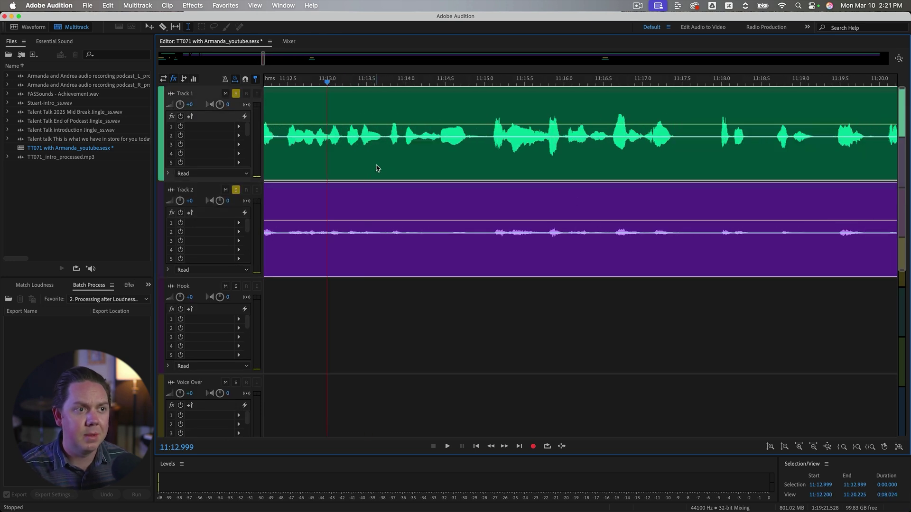
pyautogui.click(376, 168)
pyautogui.moveTo(377, 193); pyautogui.dragTo(431, 200)
pyautogui.press('Delete')
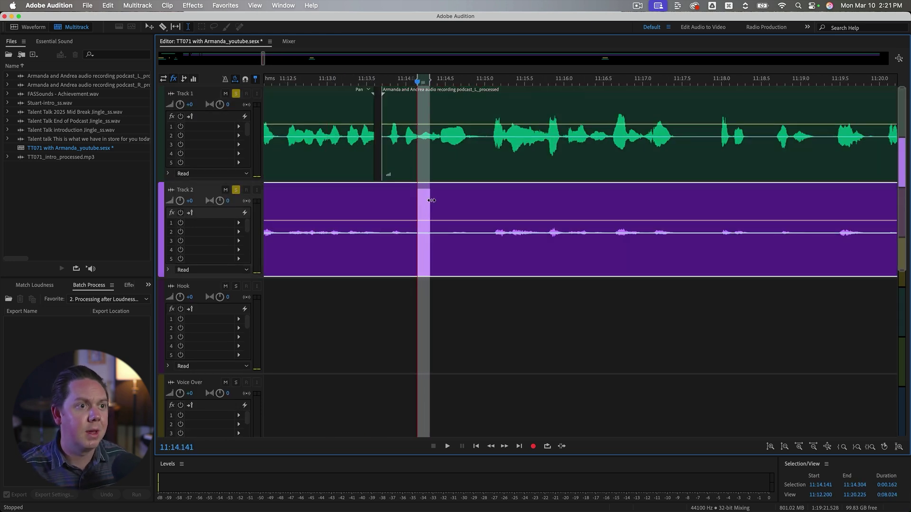
pyautogui.press('Delete')
# Remove short ranges near 11:14.6 on Track 1 and 11:15.3 on Track 2.
pyautogui.moveTo(453, 158); pyautogui.dragTo(467, 158)
pyautogui.press('Delete')
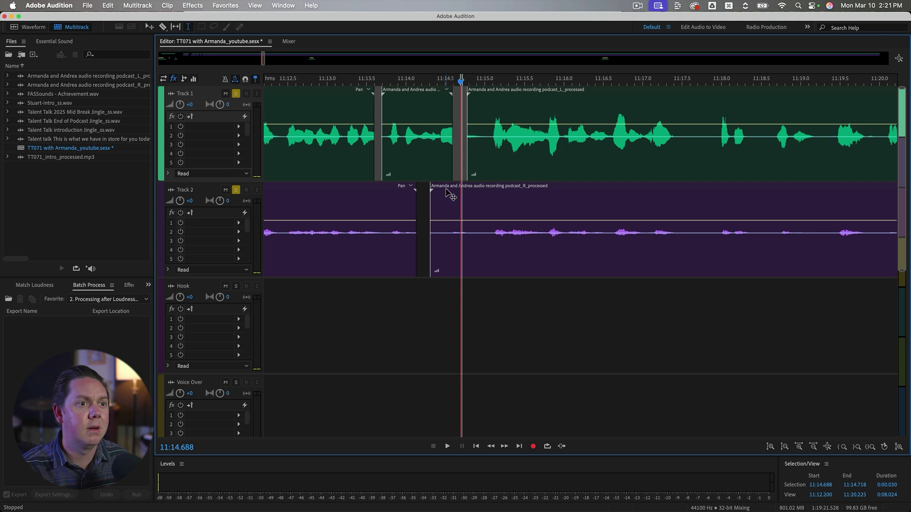
pyautogui.moveTo(446, 192); pyautogui.dragTo(511, 198)
pyautogui.press('super+z')
pyautogui.press('Delete')
pyautogui.click(551, 326)
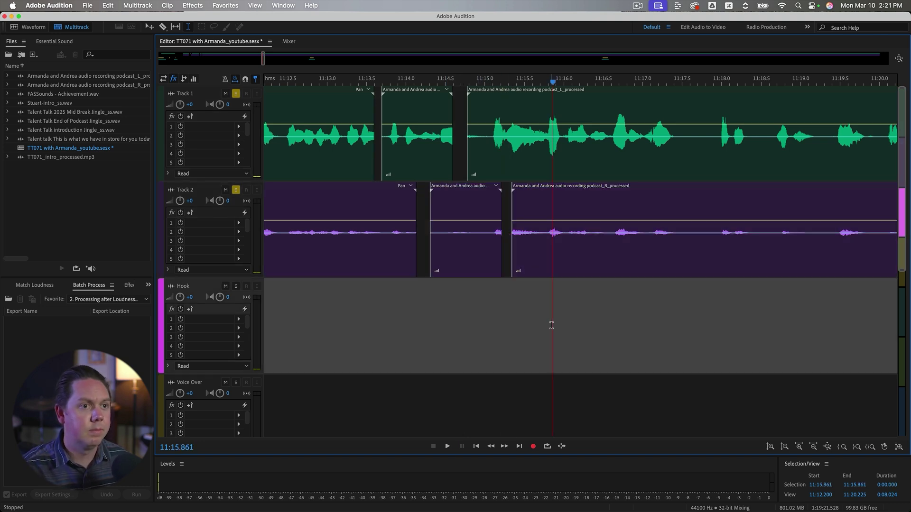
# Slide the later clips on both tracks left to close the gaps, then zoom out to the full session.
pyautogui.click(543, 269)
pyautogui.moveTo(569, 252); pyautogui.dragTo(530, 264)
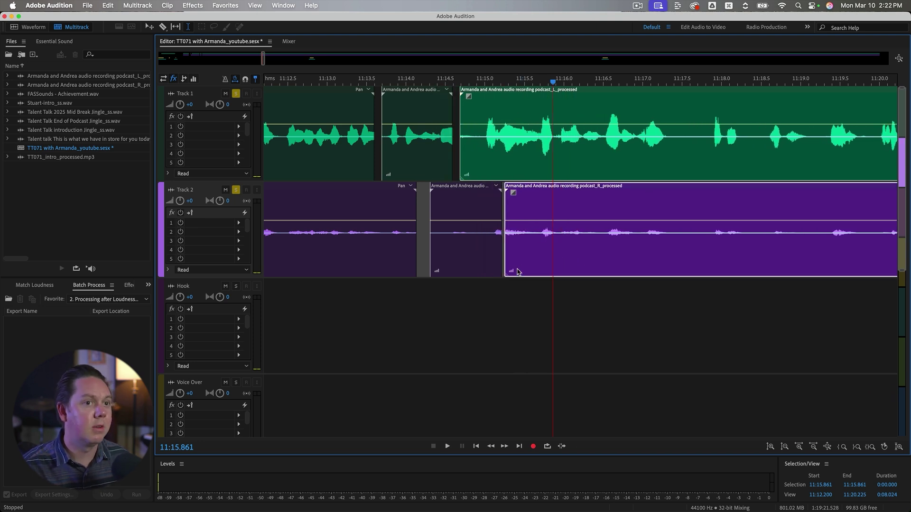
pyautogui.press('\\')
pyautogui.scroll(-10, 484, 305)
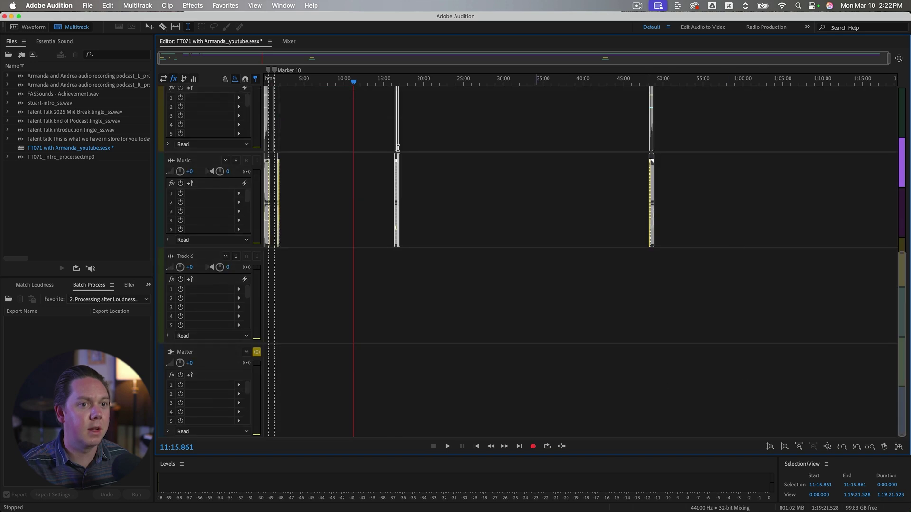
pyautogui.scroll(8, 477, 237)
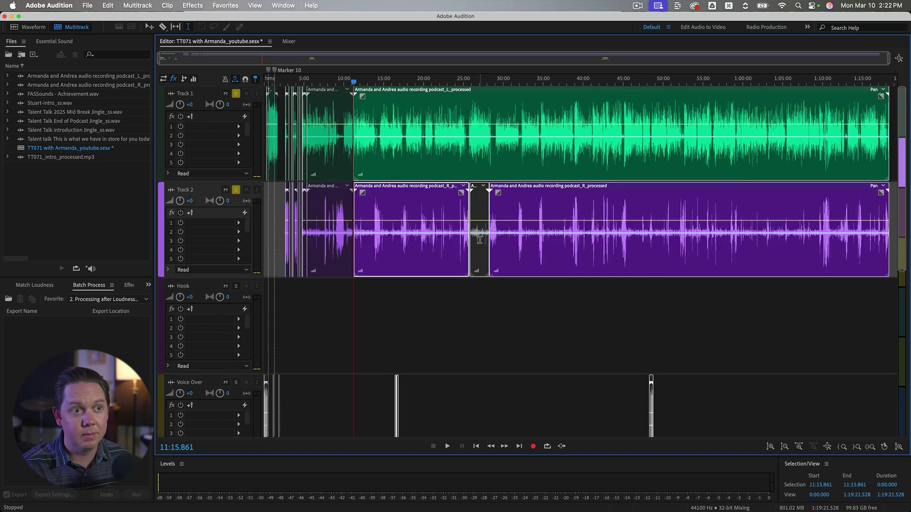
pyautogui.scroll(10, 319, 237)
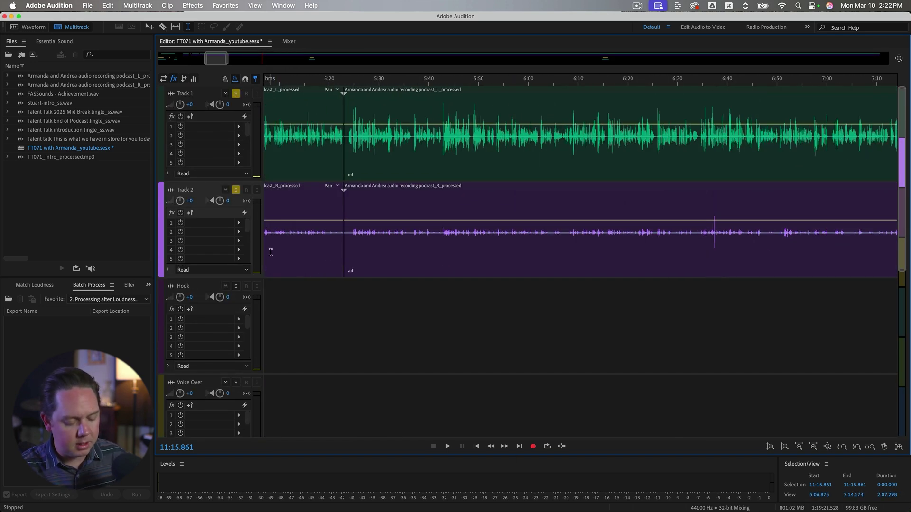
# In Keyboard Shortcuts, inspect the commands on A and search for 'select clips to end'.
pyautogui.hotkey('alt', 'k')
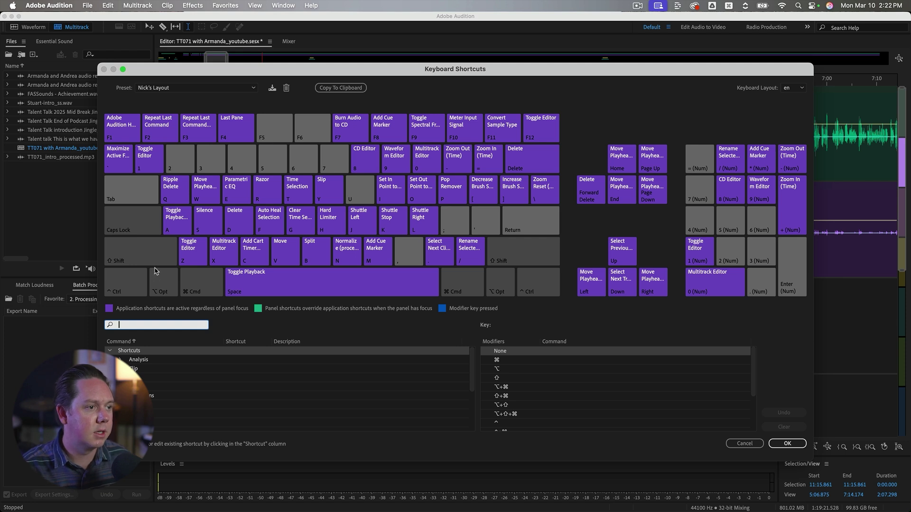
pyautogui.click(177, 220)
pyautogui.press('ctrl')
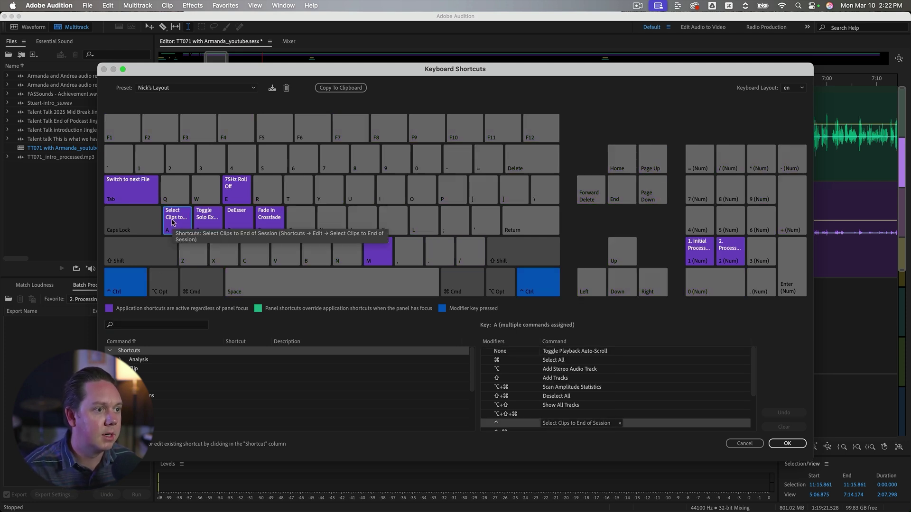
pyautogui.click(152, 326)
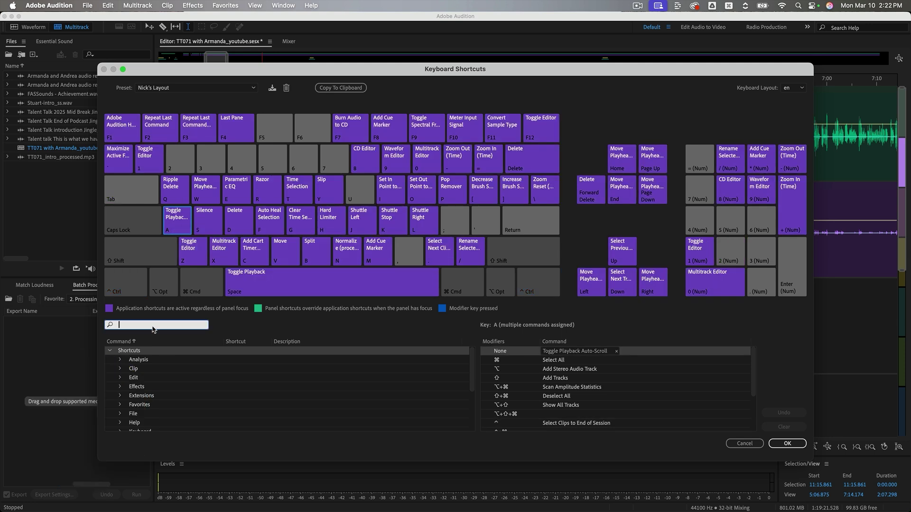
pyautogui.write('select')
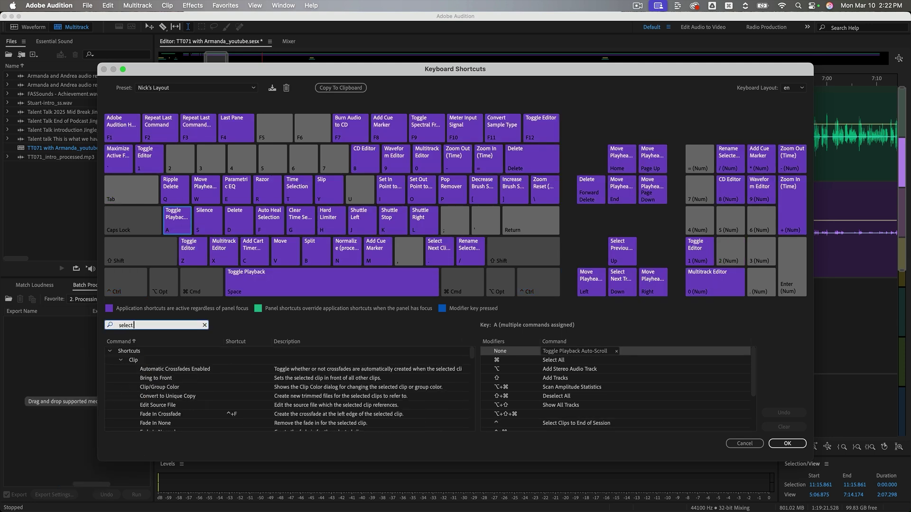
pyautogui.write(' clips to end')
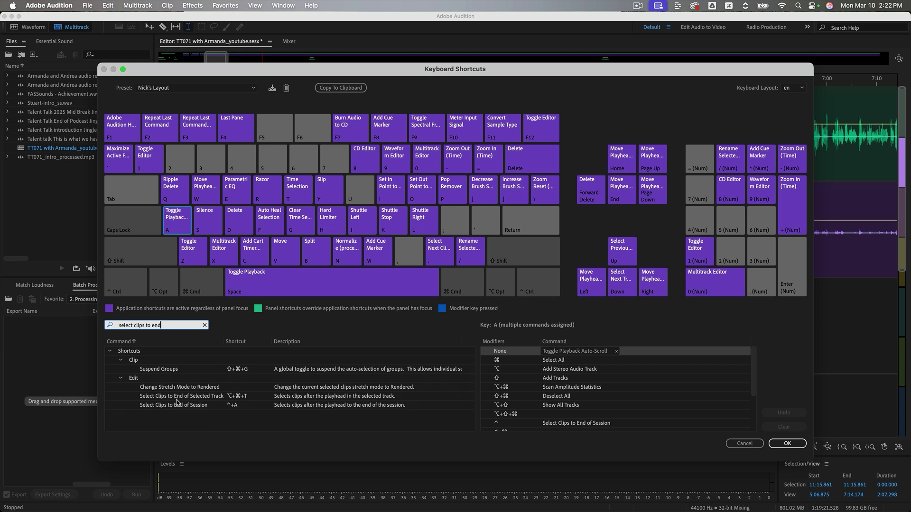
# Sort by shortcut, check Select Clips to End of Session, and close the dialog with OK.
pyautogui.click(247, 341)
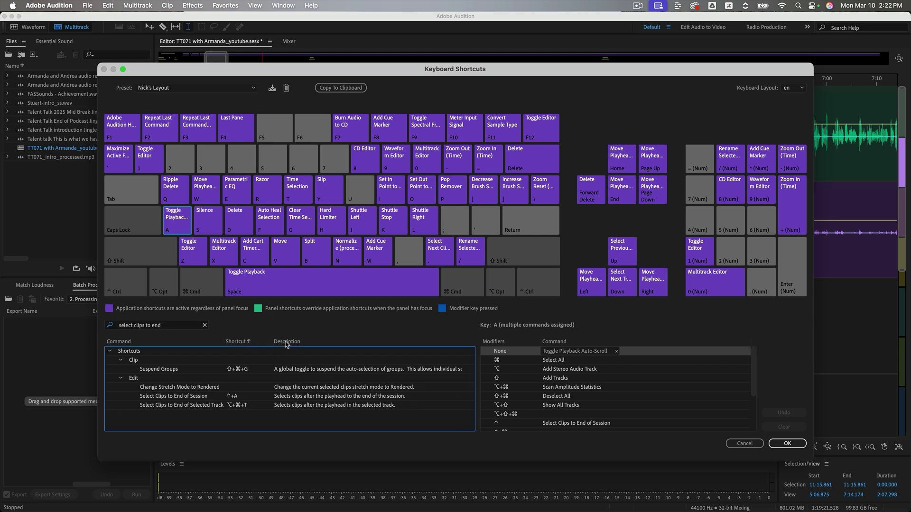
pyautogui.moveTo(272, 342); pyautogui.dragTo(330, 345)
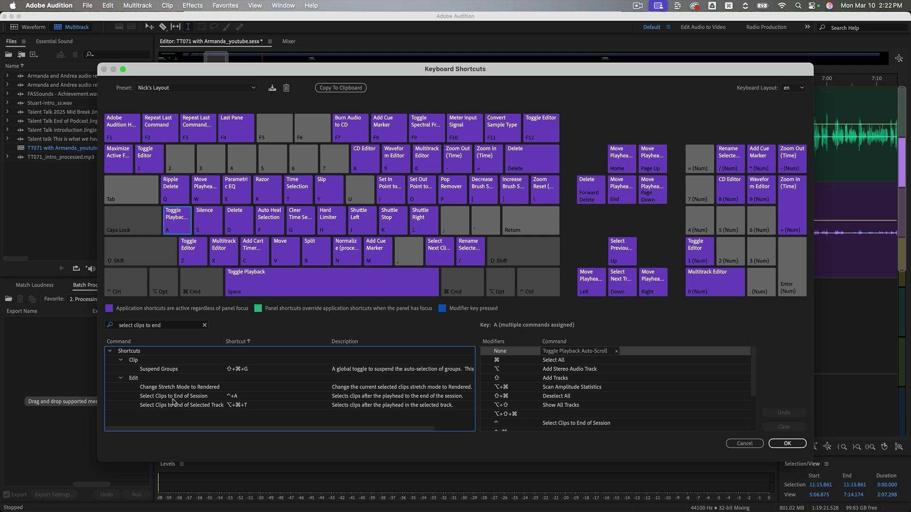
pyautogui.click(268, 398)
pyautogui.click(268, 399)
pyautogui.press('Escape')
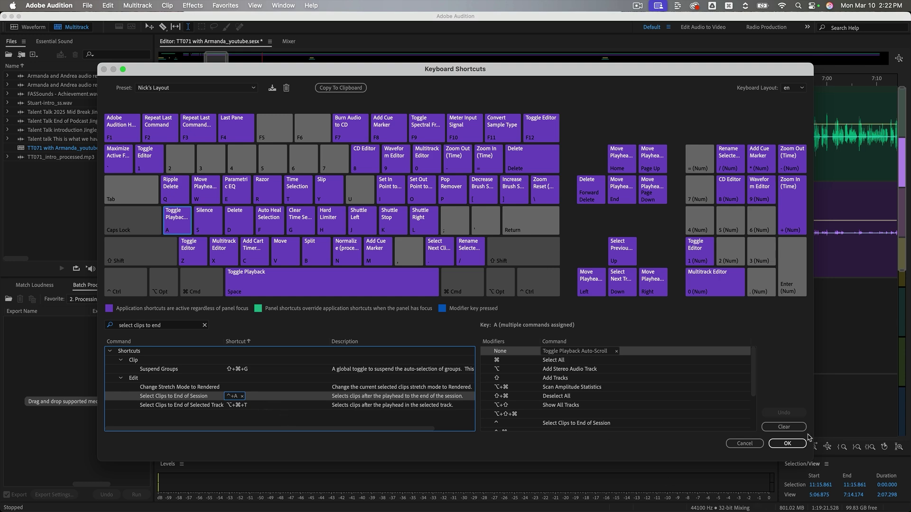
pyautogui.click(744, 443)
pyautogui.click(431, 309)
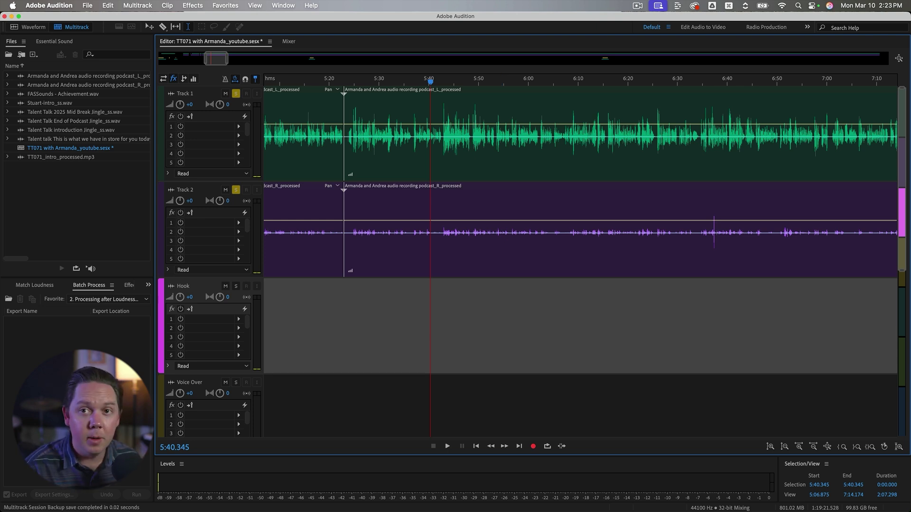
pyautogui.press('space')
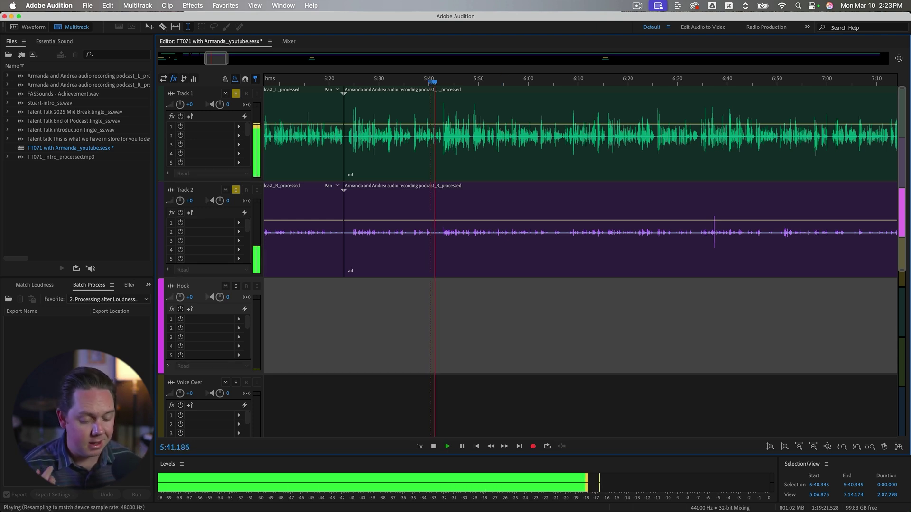
pyautogui.press('space')
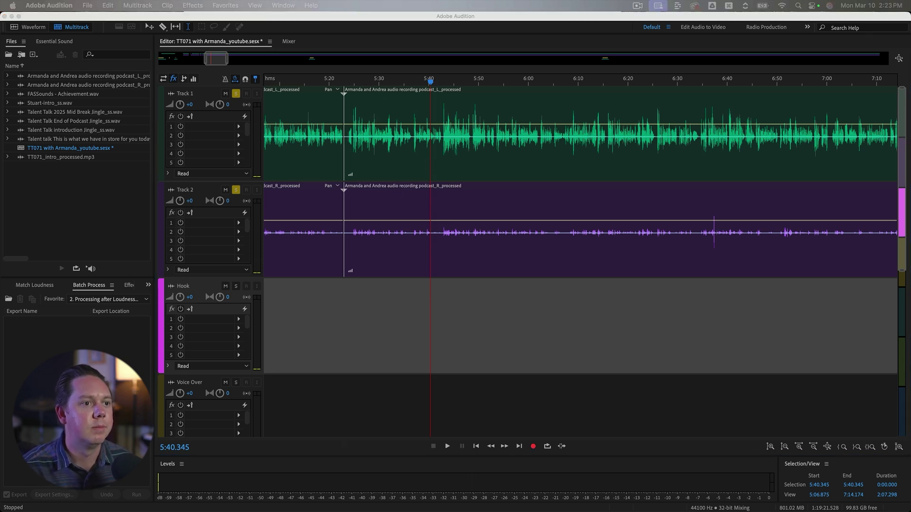
# Split both tracks at 5:42.542–5:44.439, delete the middle pieces and slide later clips into the gap.
pyautogui.scroll(5, 437, 173)
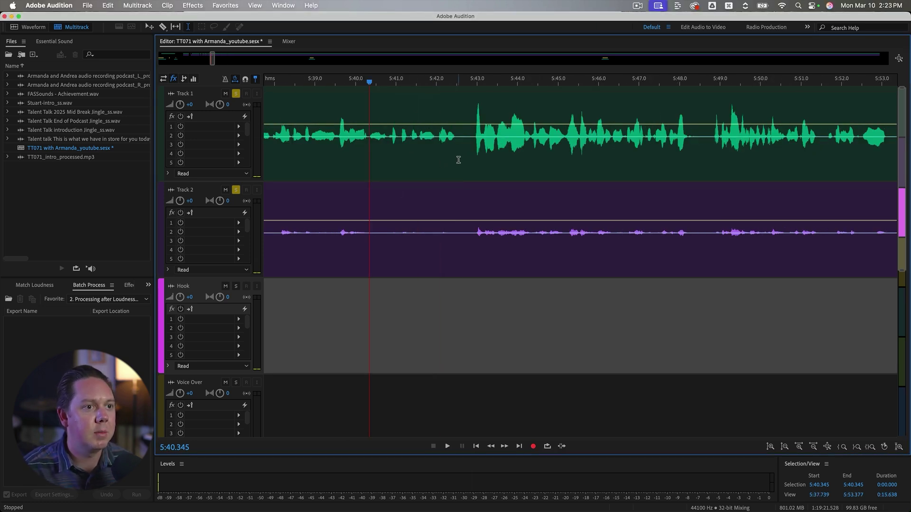
pyautogui.moveTo(458, 160); pyautogui.dragTo(535, 149)
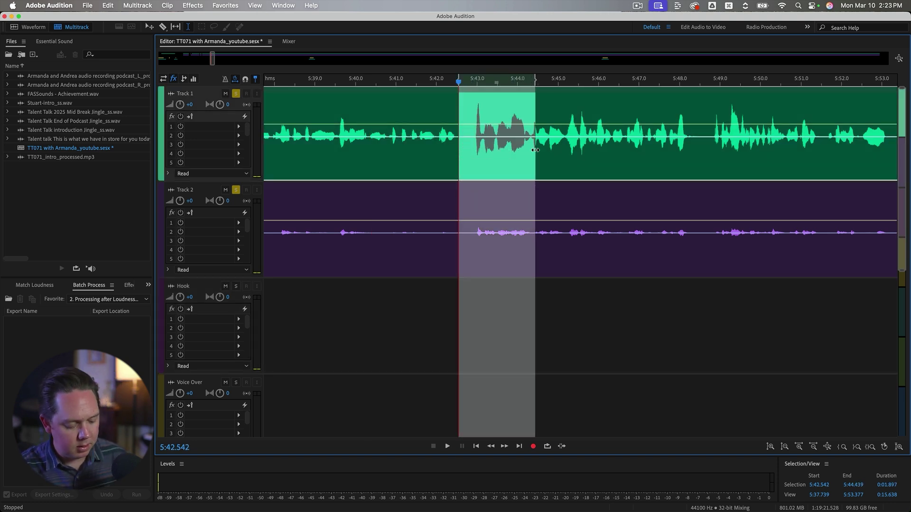
pyautogui.press('super+k')
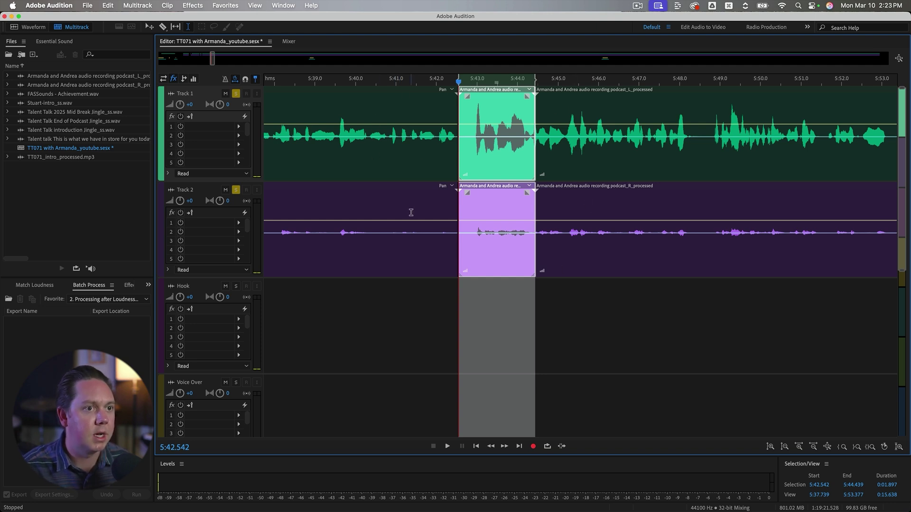
pyautogui.press('Delete')
pyautogui.click(501, 157)
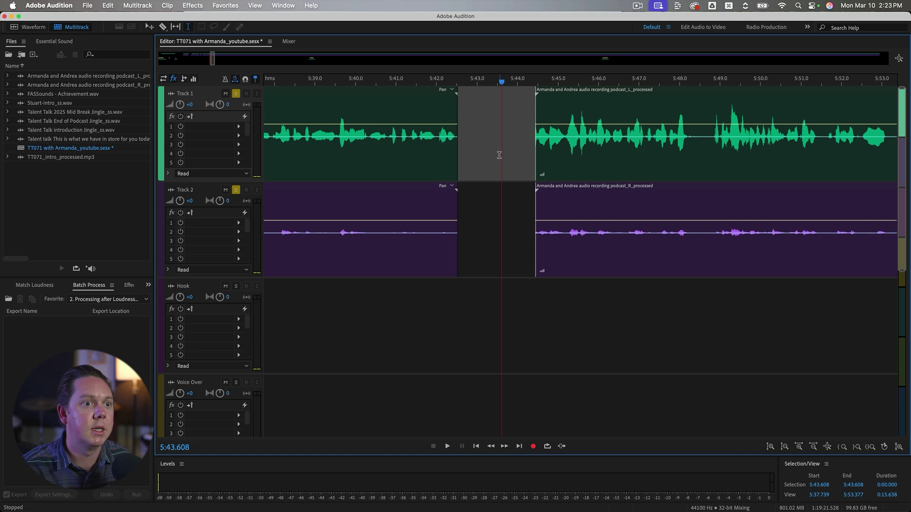
pyautogui.moveTo(499, 155); pyautogui.dragTo(566, 170)
pyautogui.moveTo(628, 196); pyautogui.dragTo(513, 224)
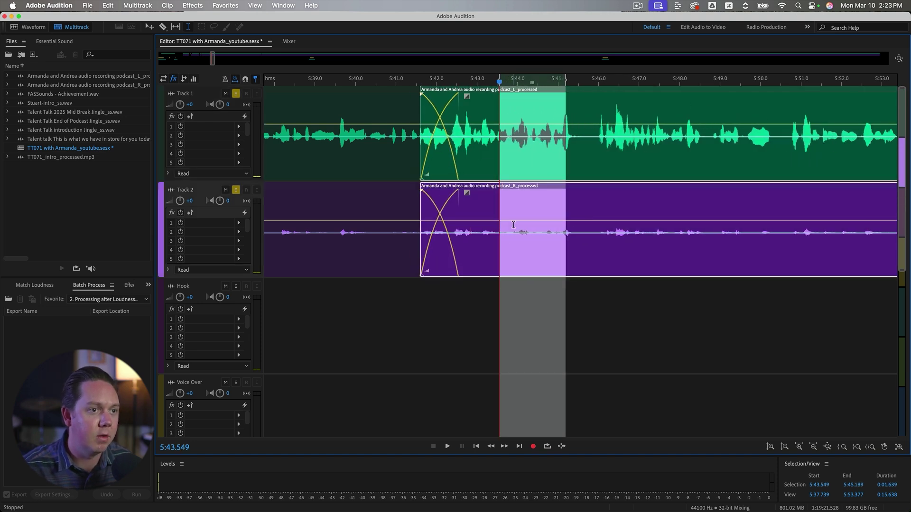
# Undo back to the split, then try a ripple delete of the middle pieces and undo it.
pyautogui.press('super+z')
pyautogui.press('super+z')
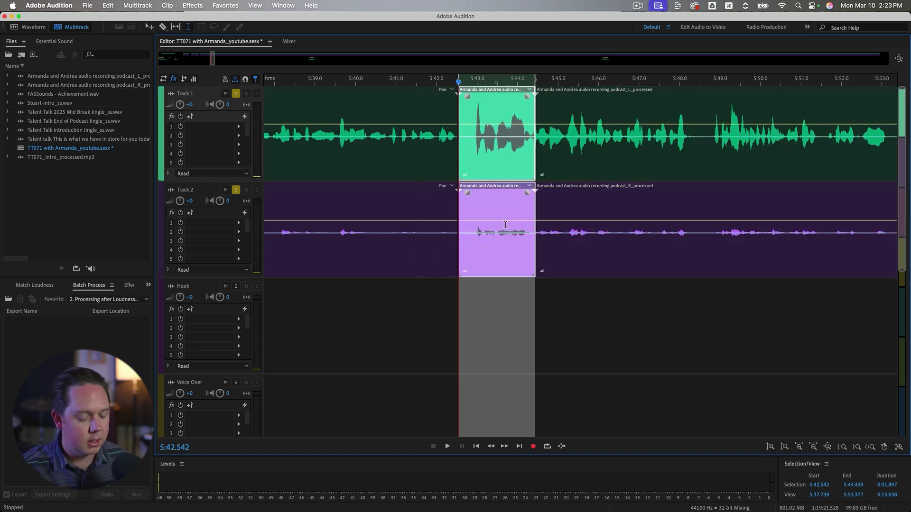
pyautogui.press('super+z')
pyautogui.press('super+shift+z')
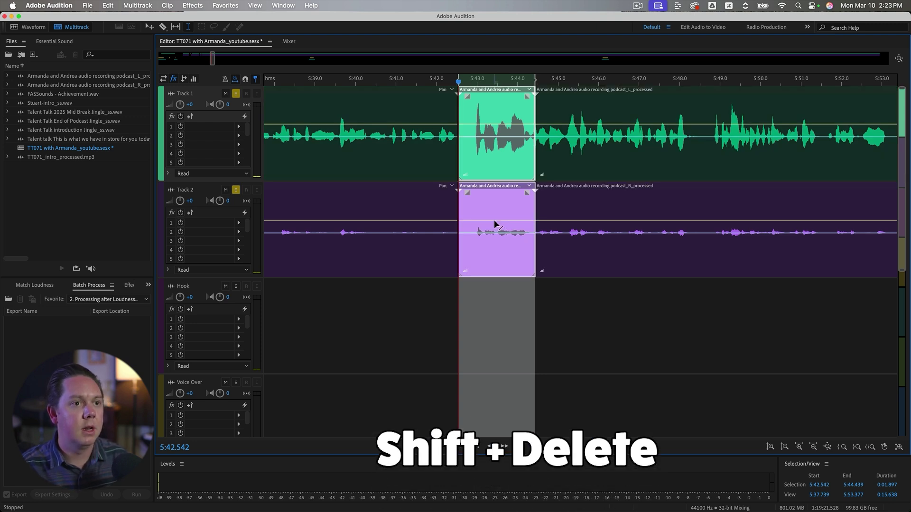
pyautogui.hotkey('shift', 'Delete')
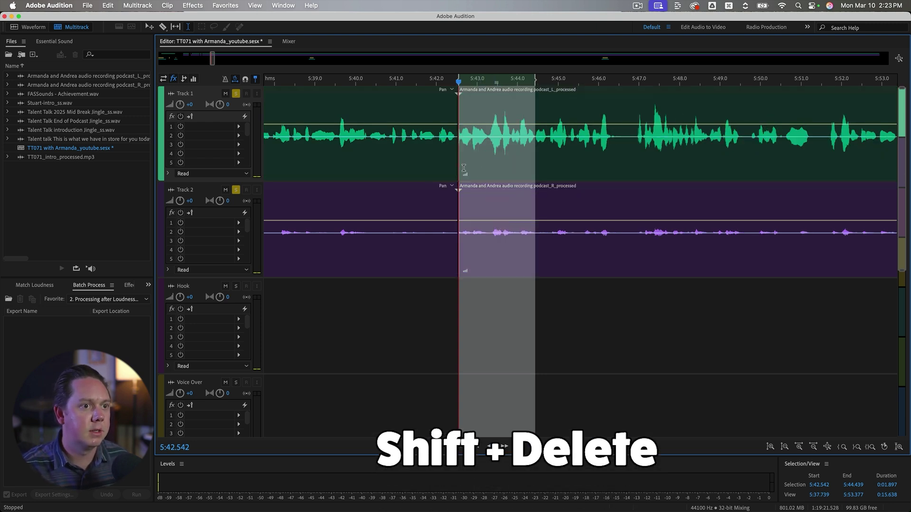
pyautogui.press('super+z')
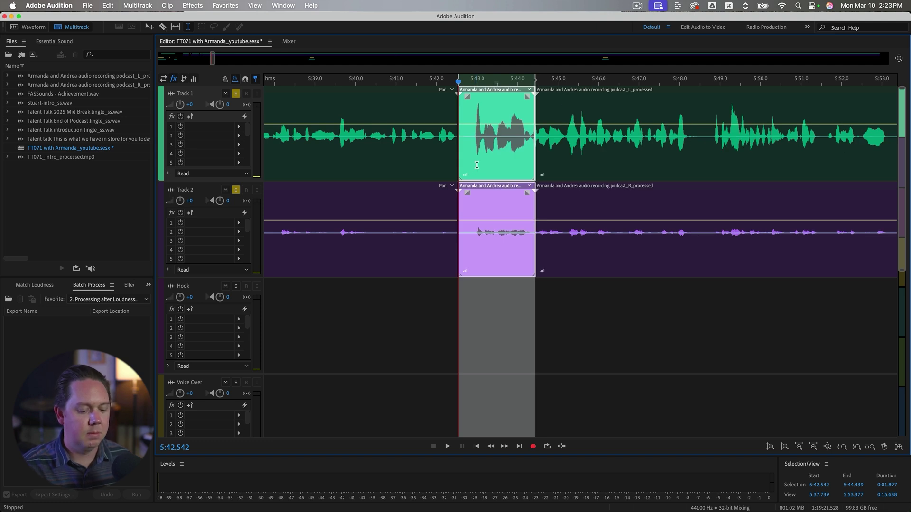
# Compare with a plain delete that leaves a gap and a manual clip slide, then undo it.
pyautogui.press('Delete')
pyautogui.click(478, 167)
pyautogui.moveTo(567, 221); pyautogui.dragTo(489, 226)
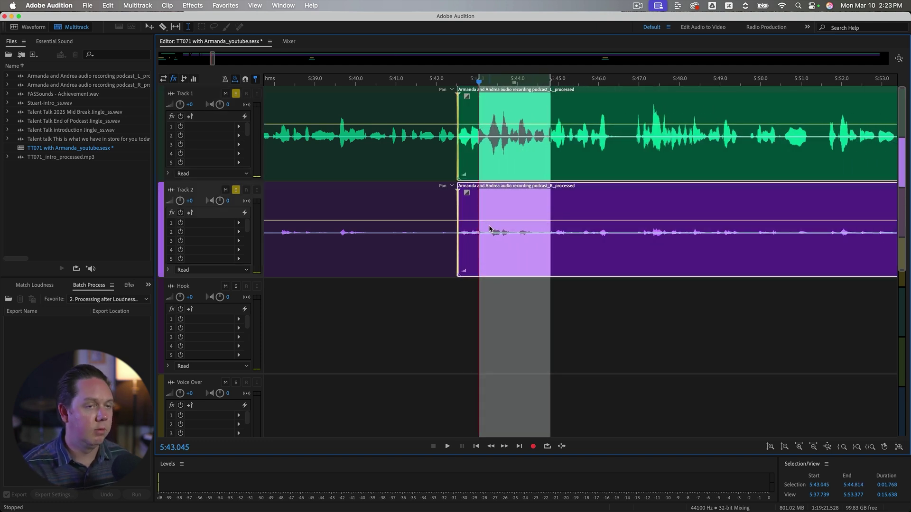
pyautogui.press('super+z')
pyautogui.press('super+z')
# Split out 5:45.316–5:46.249 on the Track 1 clip alone, ripple-delete it, then revert.
pyautogui.click(484, 151)
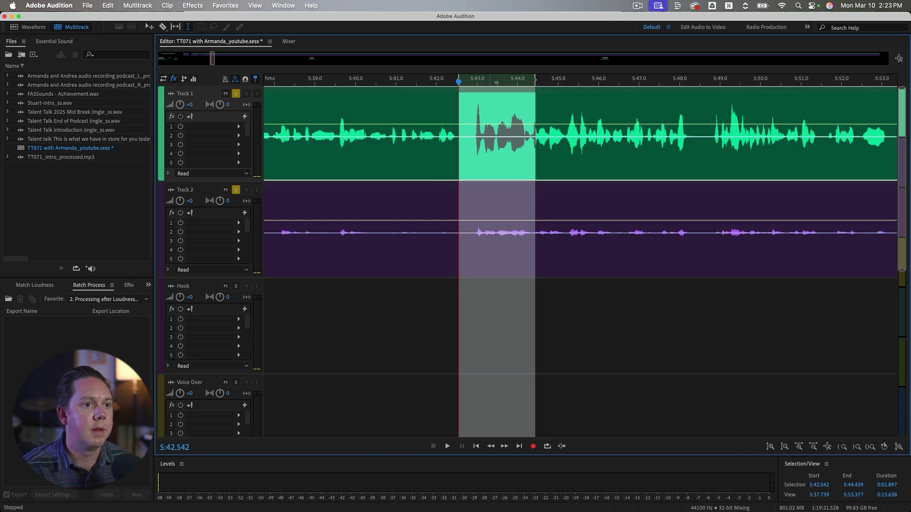
pyautogui.scroll(3, 590, 171)
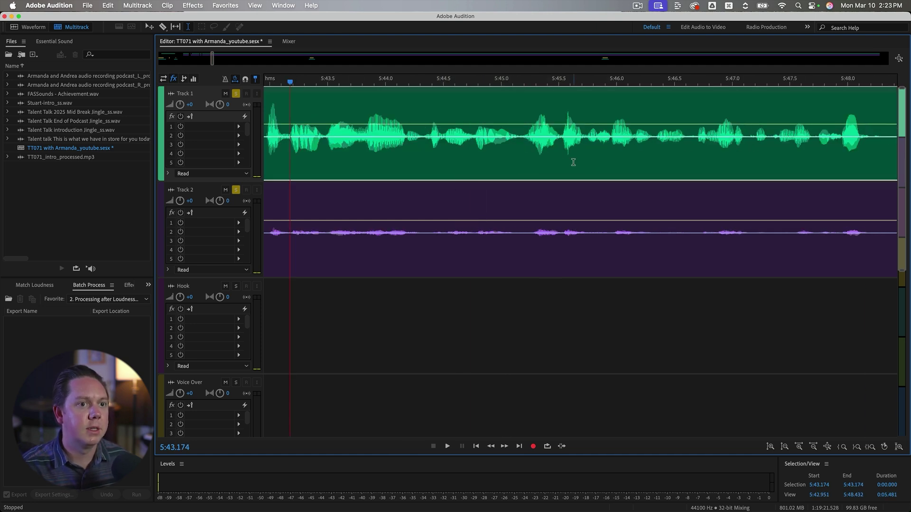
pyautogui.moveTo(550, 156); pyautogui.dragTo(613, 155)
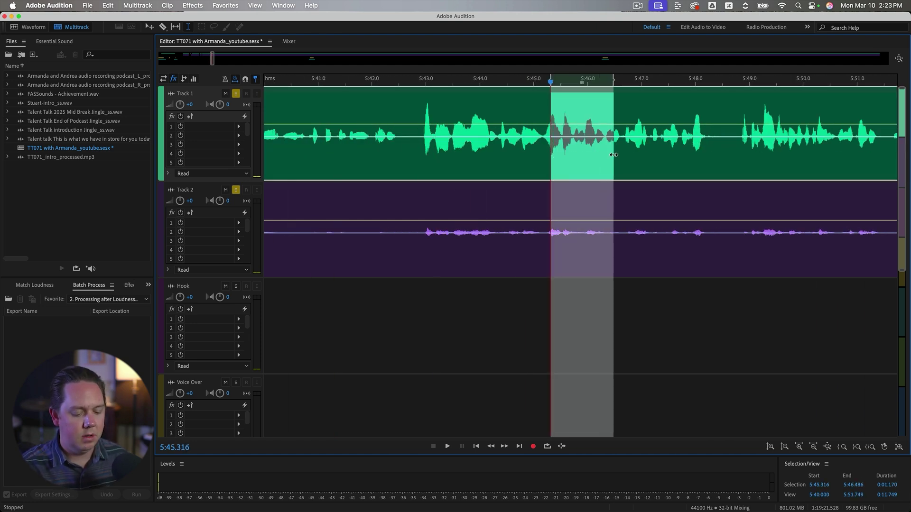
pyautogui.press('super+k')
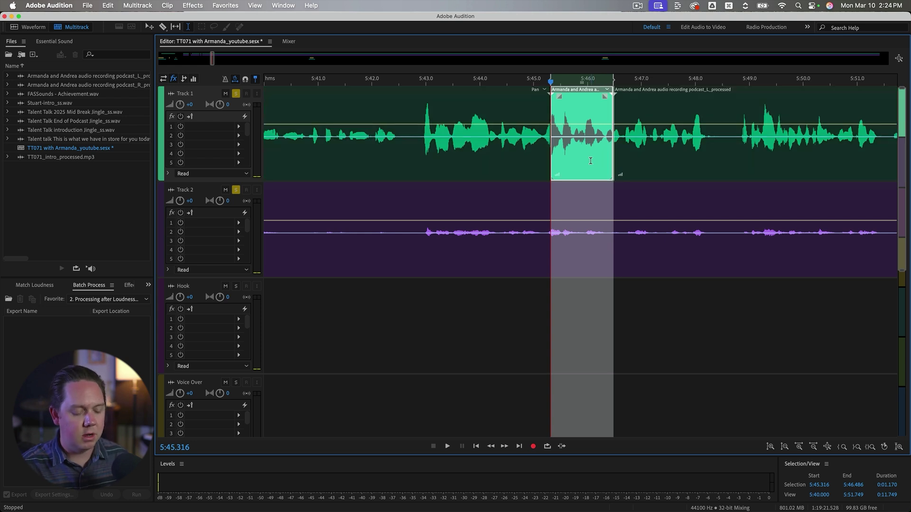
pyautogui.hotkey('shift', 'BackSpace')
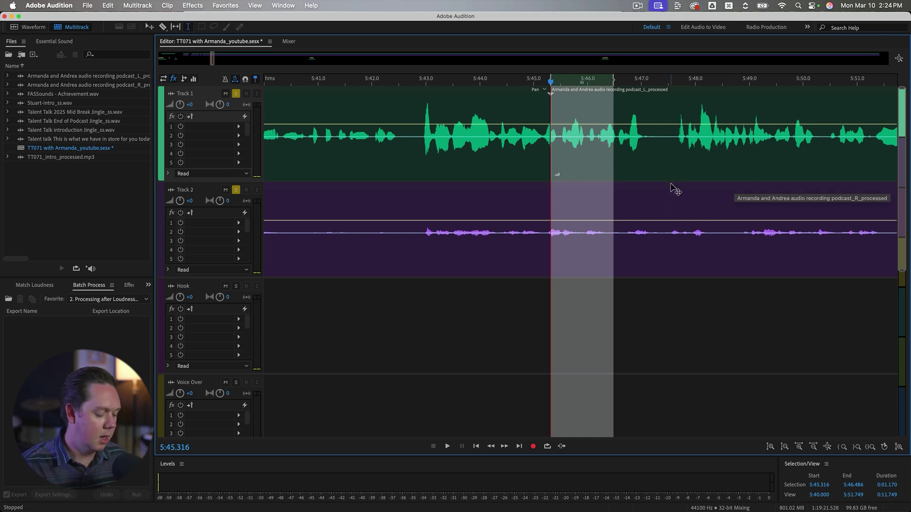
pyautogui.press('super+v')
# Ripple-delete 5:45.105–5:47.965 across both tracks and park the playhead at 5:44.401.
pyautogui.click(640, 171)
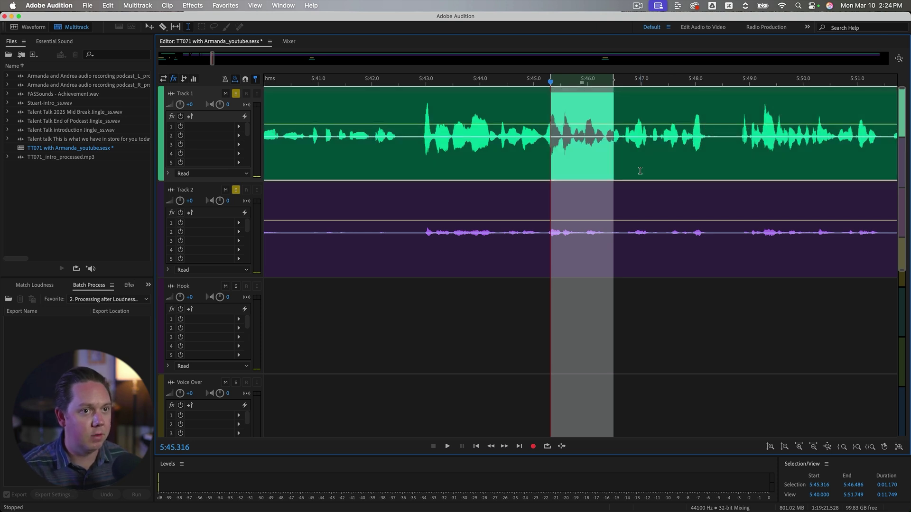
pyautogui.click(676, 186)
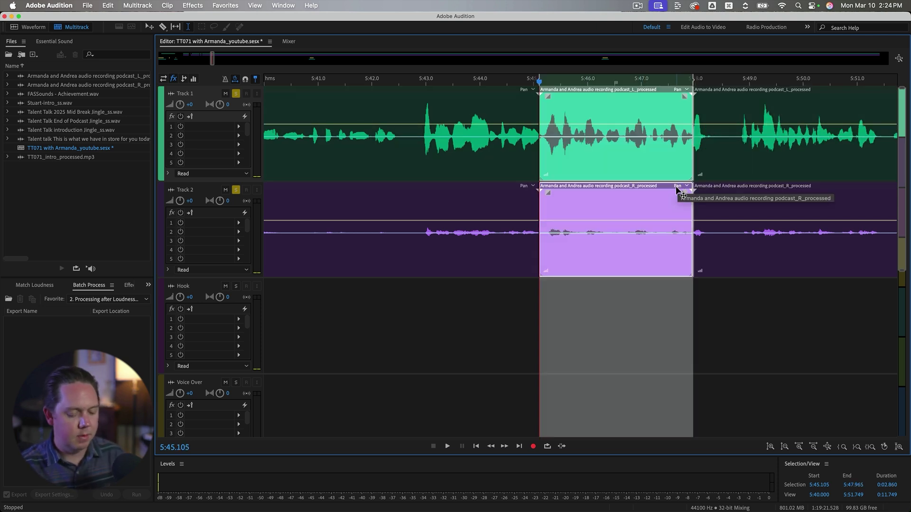
pyautogui.hotkey('shift', 'Delete')
pyautogui.click(502, 331)
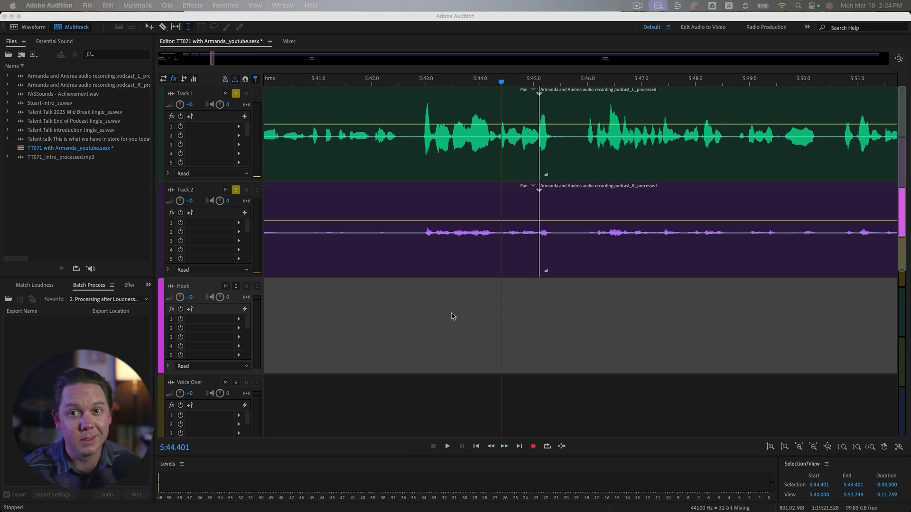
# Split the Track 2 clip at 5:47.289 and 6:33.469 and mute the middle piece.
pyautogui.scroll(-3, 452, 316)
pyautogui.scroll(-4, 551, 309)
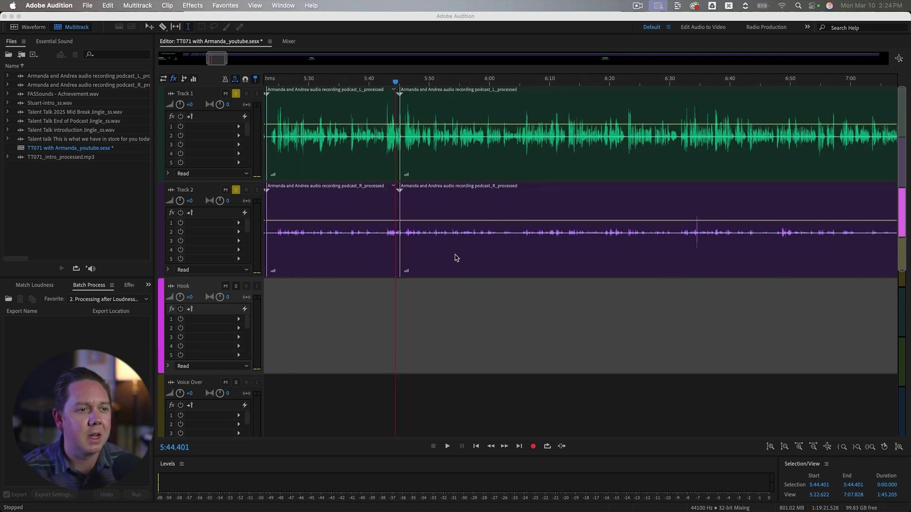
pyautogui.click(412, 255)
pyautogui.moveTo(431, 256); pyautogui.dragTo(690, 258)
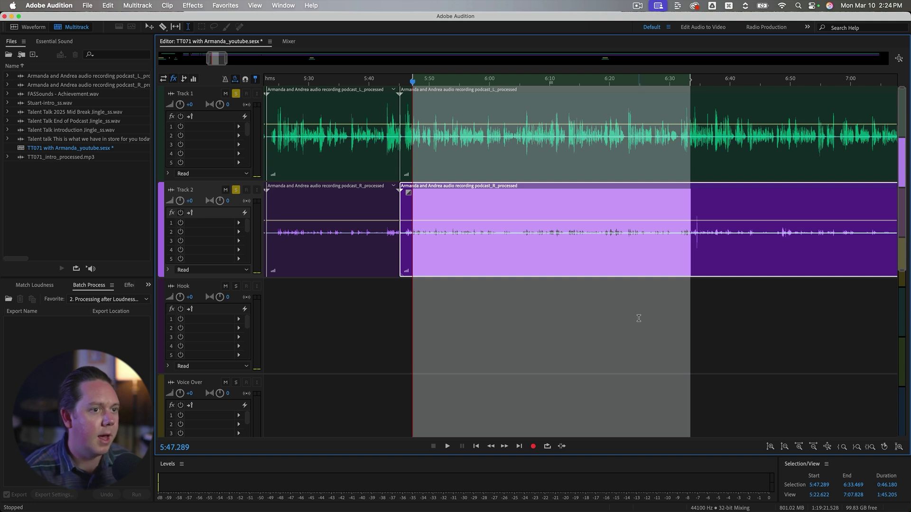
pyautogui.press('super+k')
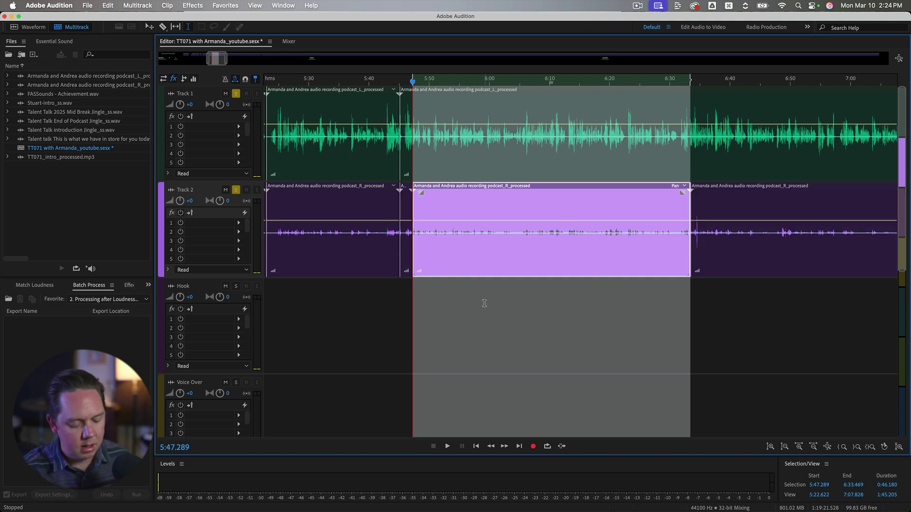
pyautogui.press('super+m')
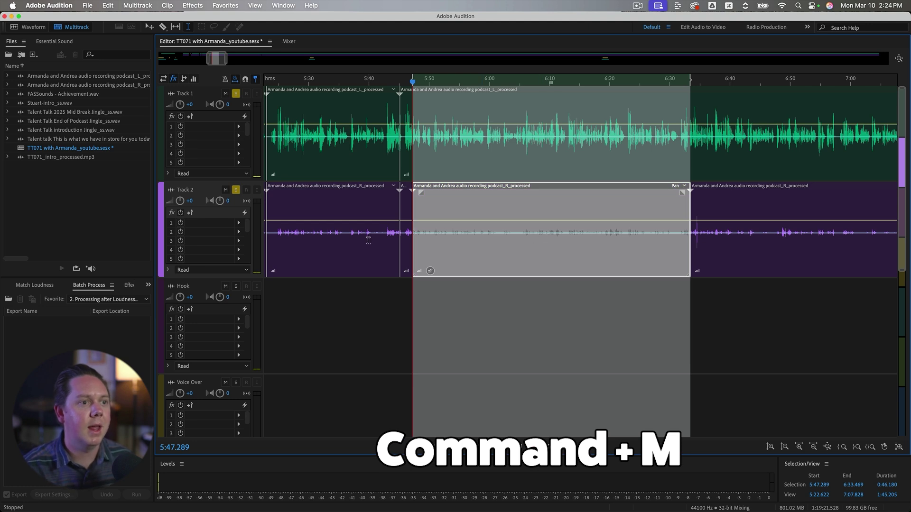
# Mute the first Track 2 clip and the last one at 6:39.458, adding Marker 01.
pyautogui.click(306, 209)
pyautogui.moveTo(306, 209); pyautogui.dragTo(365, 210)
pyautogui.press('super+m')
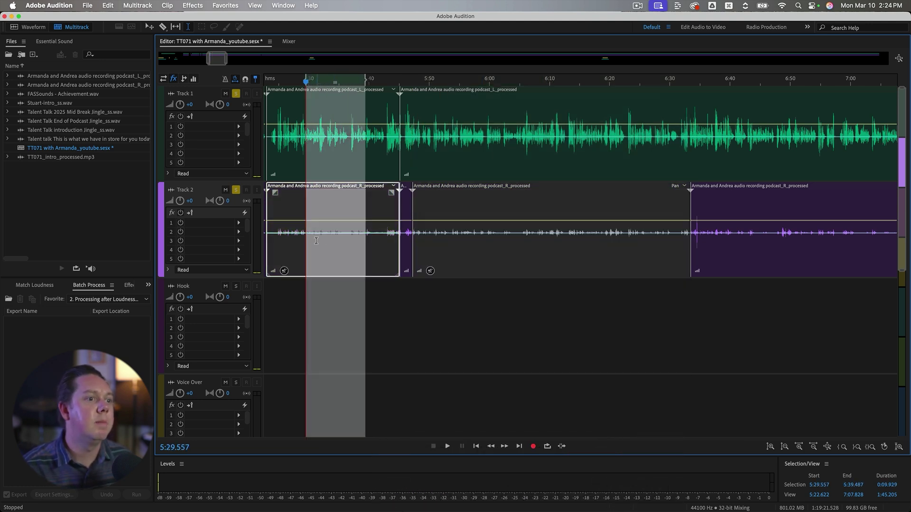
pyautogui.click(727, 247)
pyautogui.press('m')
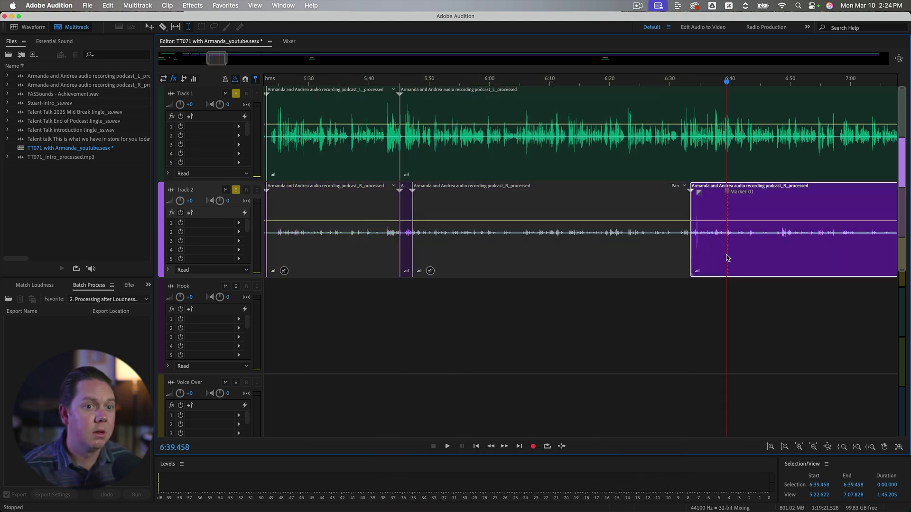
pyautogui.press('super+m')
# Mark the 3:51.586–4:00.207 stretch of Track 2 and mute it, then clear the selection.
pyautogui.scroll(5, 480, 240)
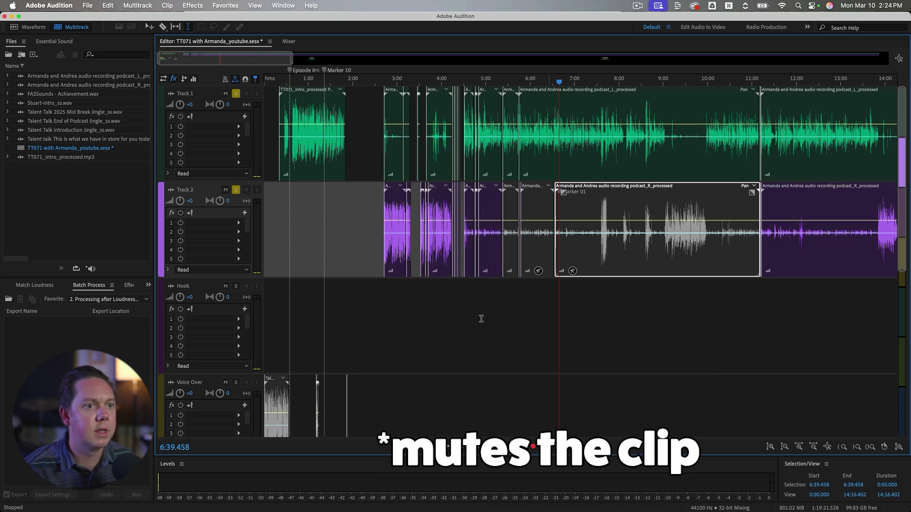
pyautogui.click(396, 251)
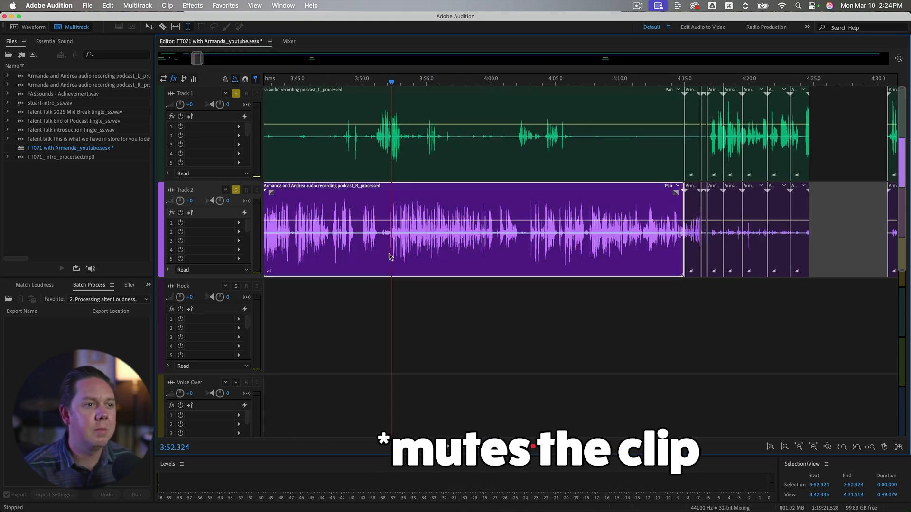
pyautogui.scroll(2, 394, 250)
pyautogui.moveTo(369, 250); pyautogui.dragTo(687, 238)
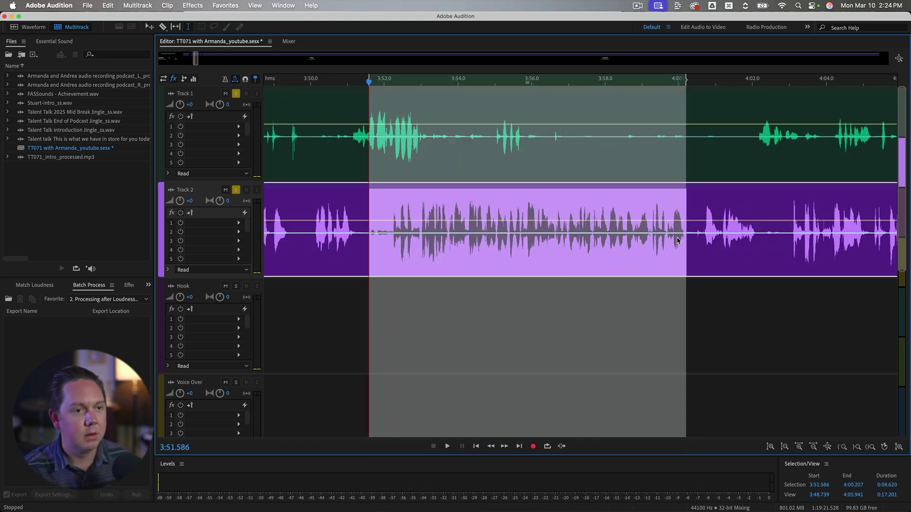
pyautogui.press('m')
pyautogui.click(463, 260)
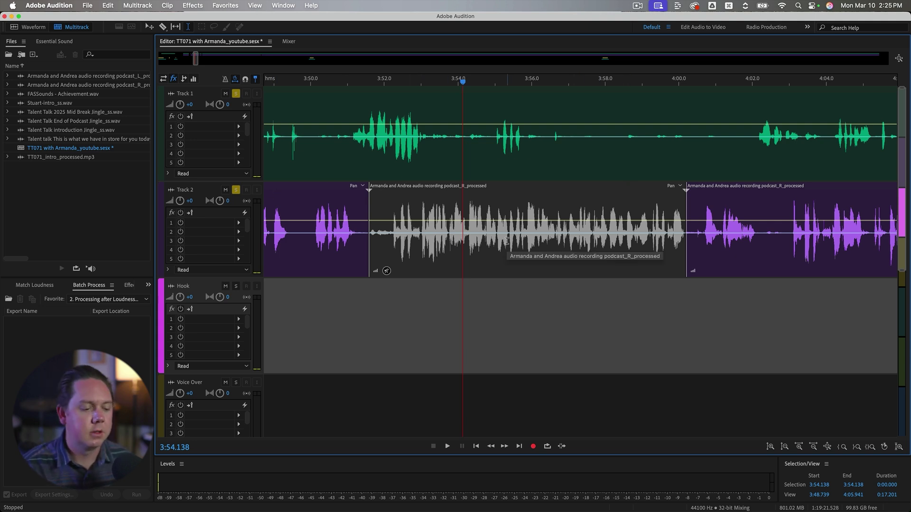
# Drop markers in the gap and near 4:30, naming the 4:30.235 marker 'Intro'.
pyautogui.scroll(-5, 432, 283)
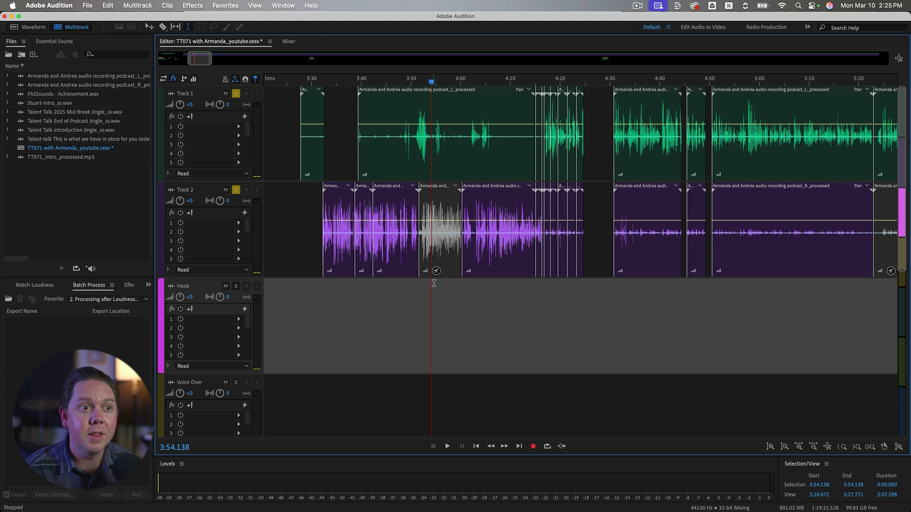
pyautogui.scroll(10, 507, 145)
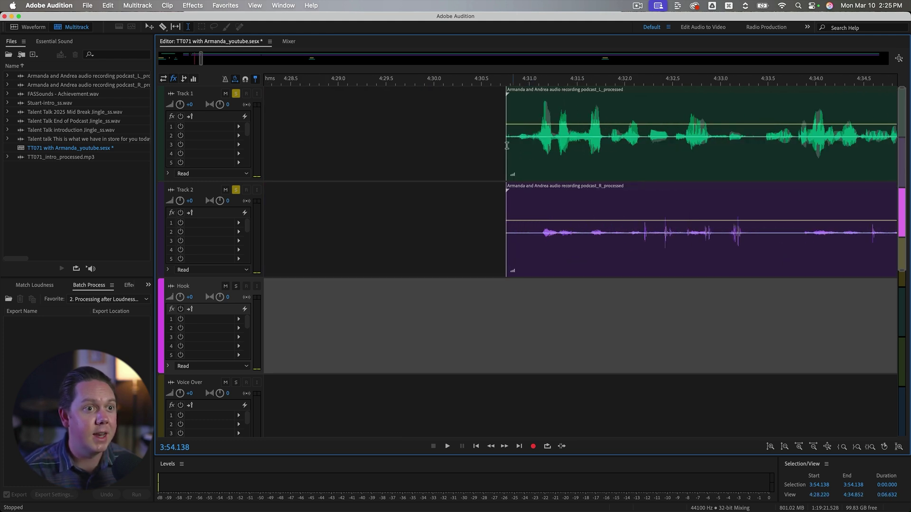
pyautogui.click(499, 145)
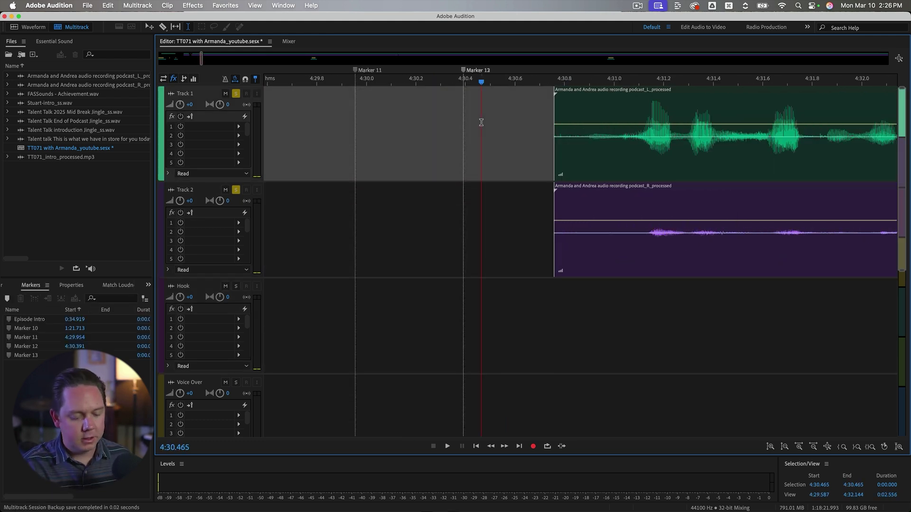
pyautogui.press('m')
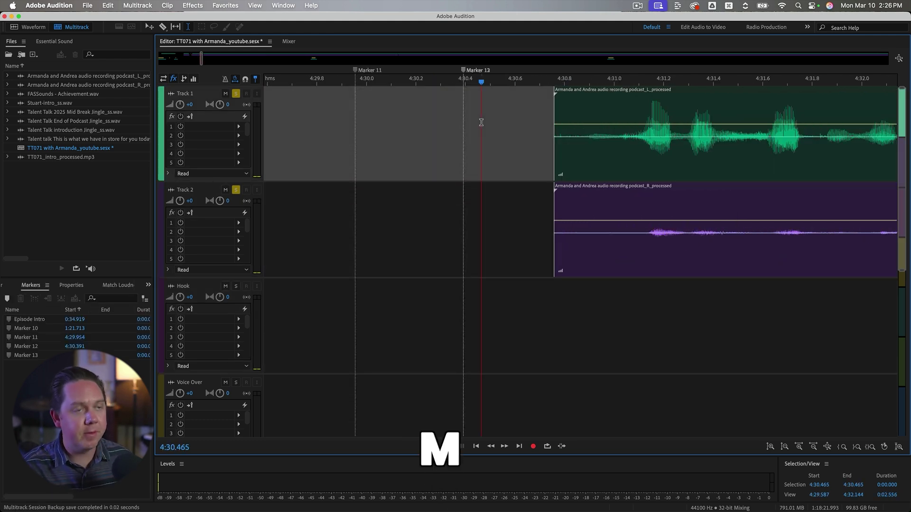
pyautogui.click(516, 111)
pyautogui.press('m')
pyautogui.click(424, 122)
pyautogui.press('m')
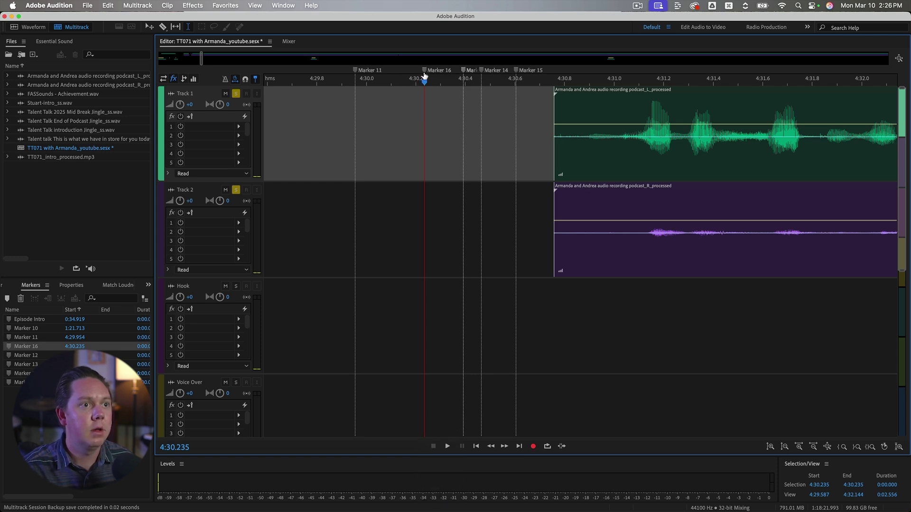
pyautogui.rightClick(424, 76)
pyautogui.click(435, 93)
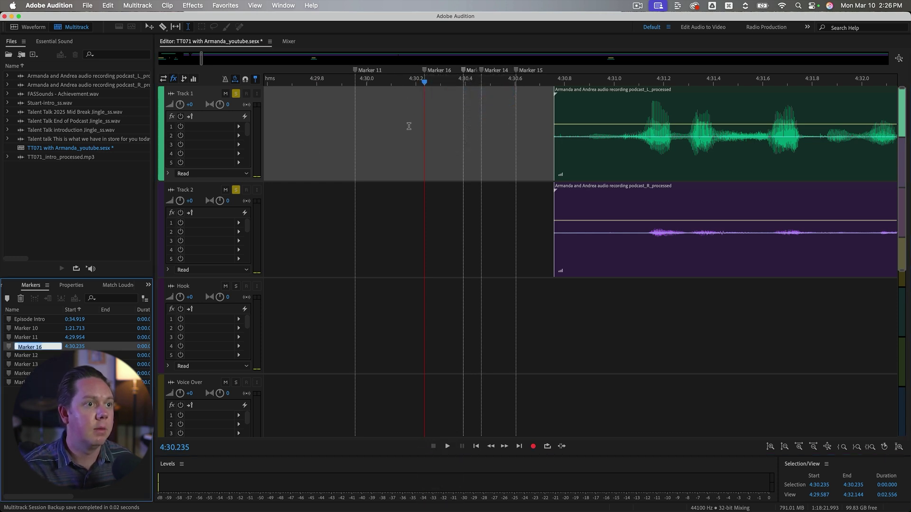
pyautogui.write('Intro')
pyautogui.press('Return')
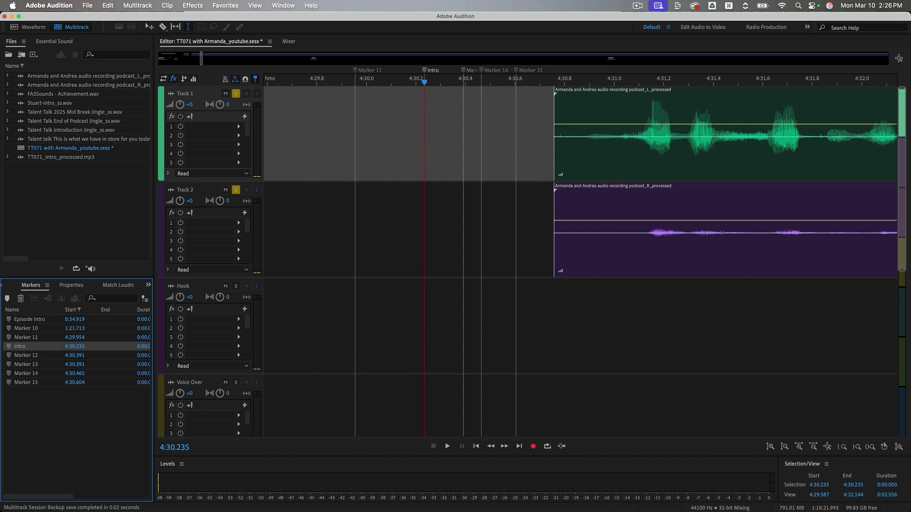
# Add a marker at 39:01.192 on the Hook track and rename it 'EDIT!!'.
pyautogui.scroll(-10, 365, 197)
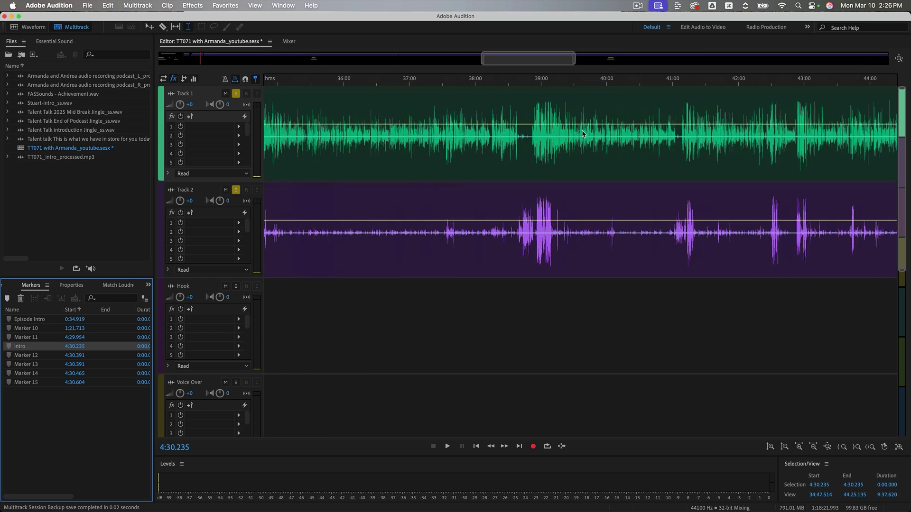
pyautogui.click(543, 157)
pyautogui.scroll(3, 544, 157)
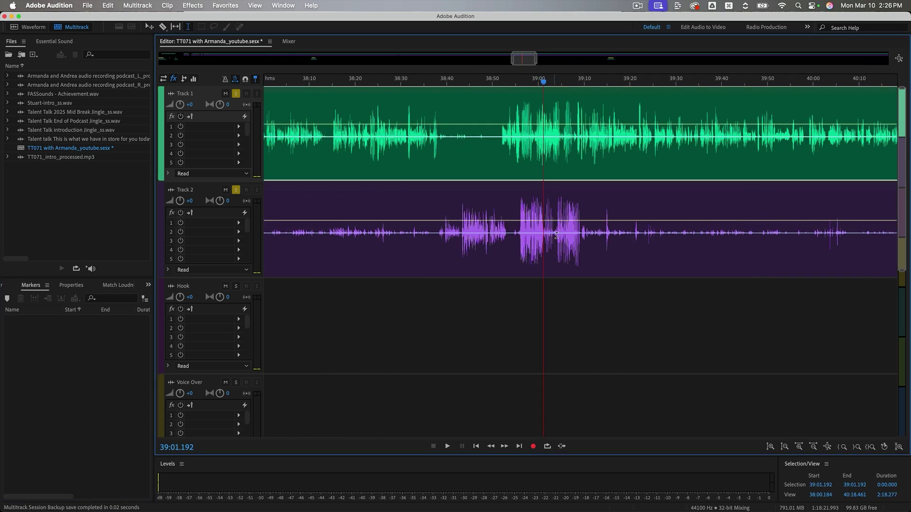
pyautogui.scroll(1, 543, 326)
pyautogui.click(543, 326)
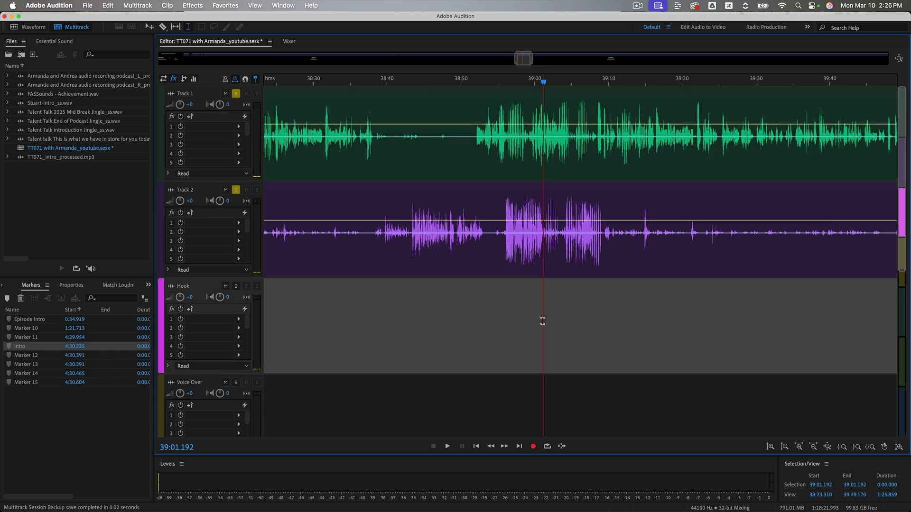
pyautogui.press('m')
pyautogui.rightClick(544, 75)
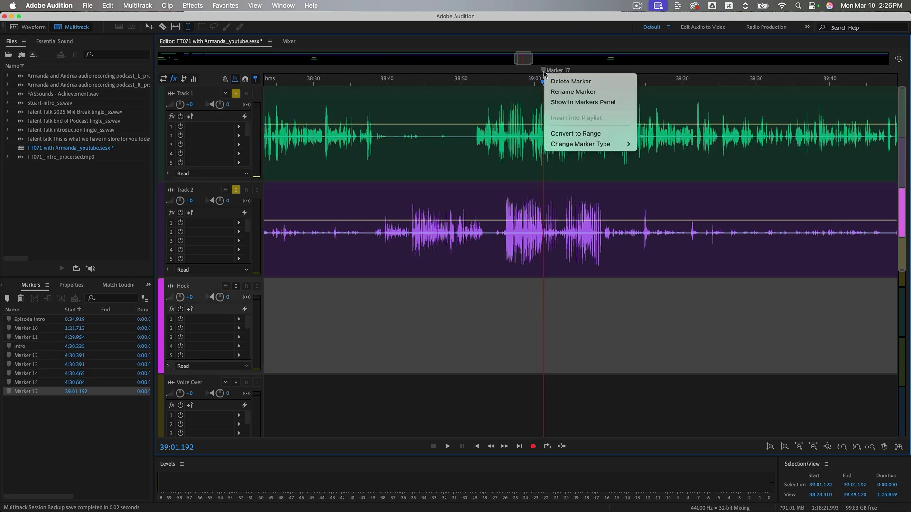
pyautogui.click(552, 92)
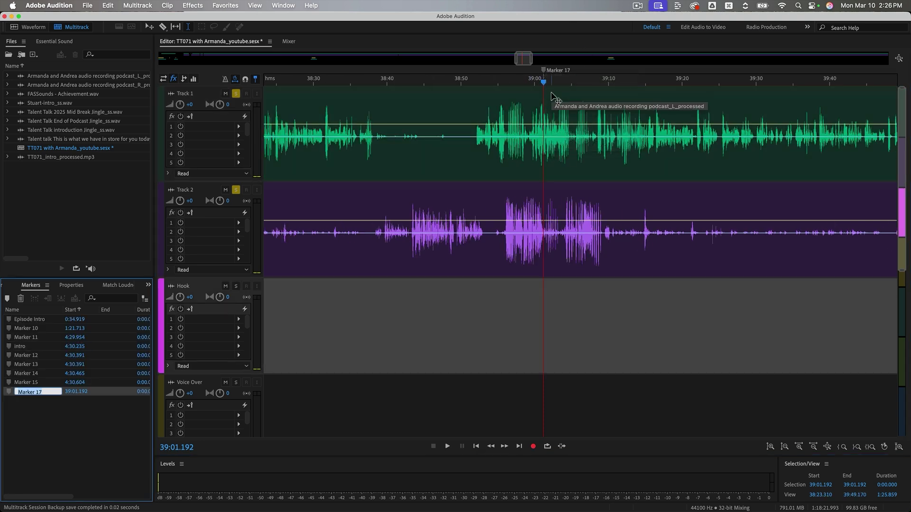
pyautogui.write('EDIT!!')
pyautogui.press('Return')
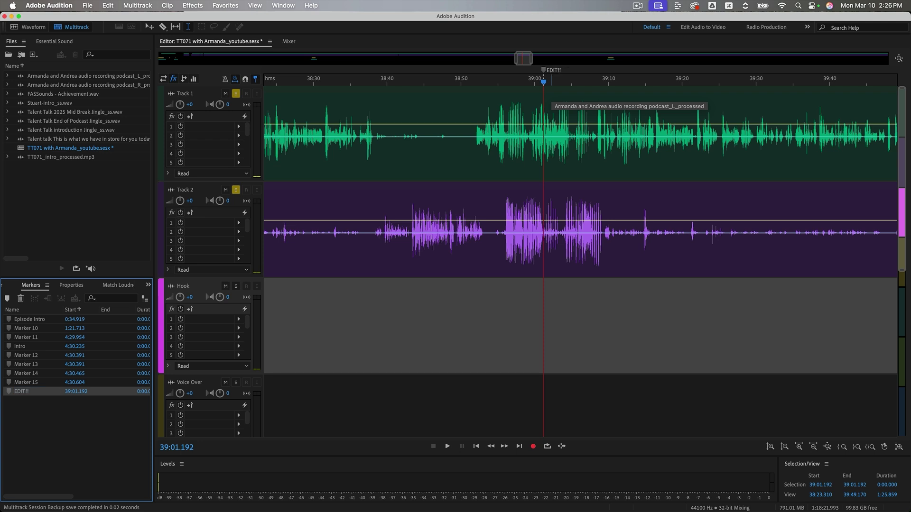
pyautogui.click(452, 287)
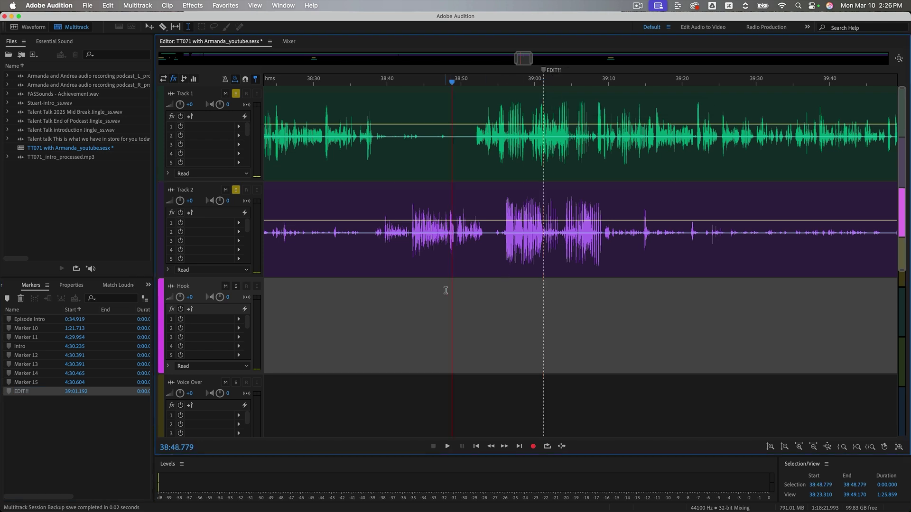
# Add clip markers to the Track 1 and Track 2 clips, plus a second at 38:50.091 on Track 1.
pyautogui.scroll(3, 477, 147)
pyautogui.click(485, 153)
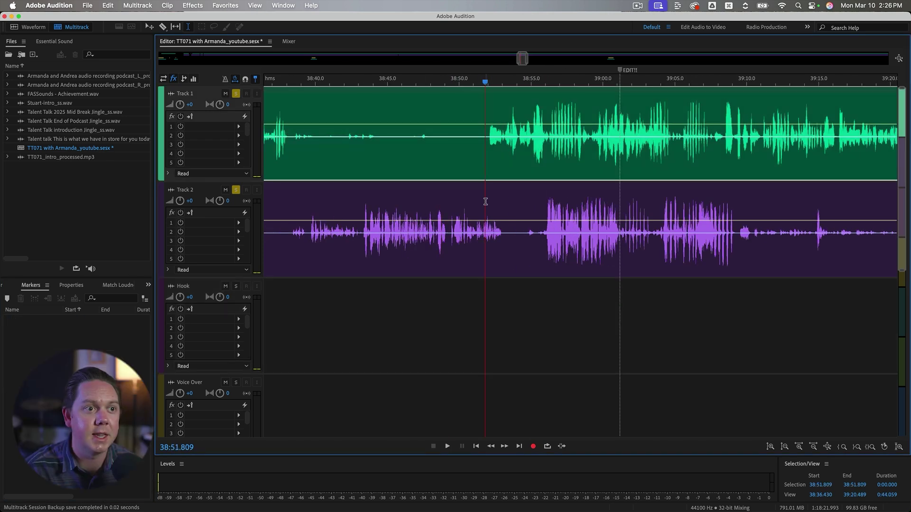
pyautogui.scroll(5, 480, 156)
pyautogui.press('m')
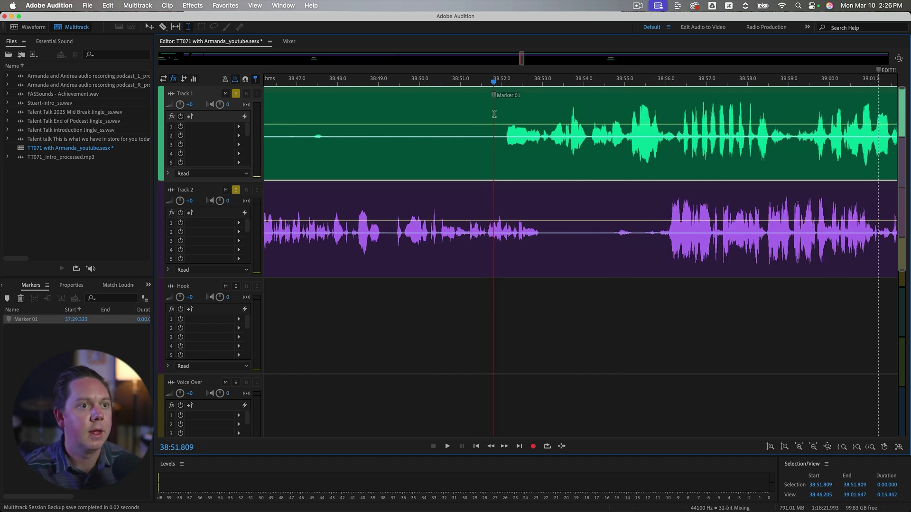
pyautogui.click(519, 202)
pyautogui.press('m')
pyautogui.click(423, 146)
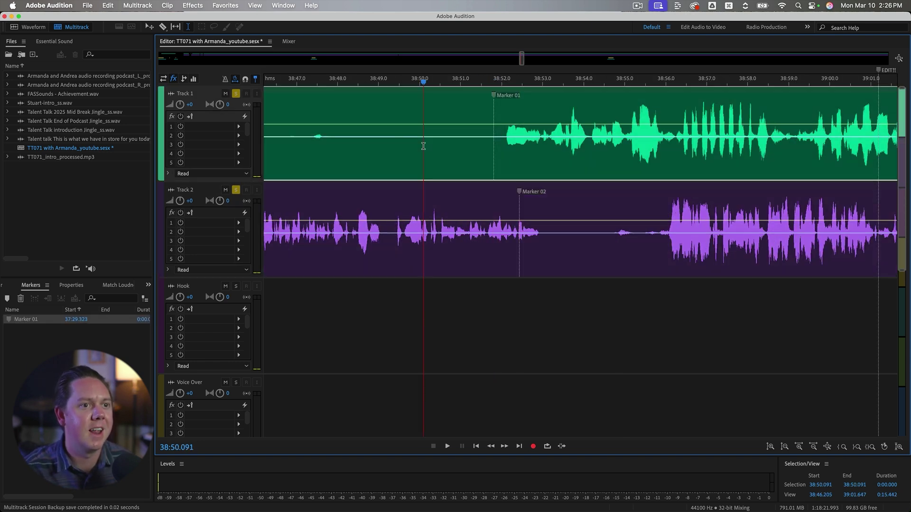
pyautogui.press('m')
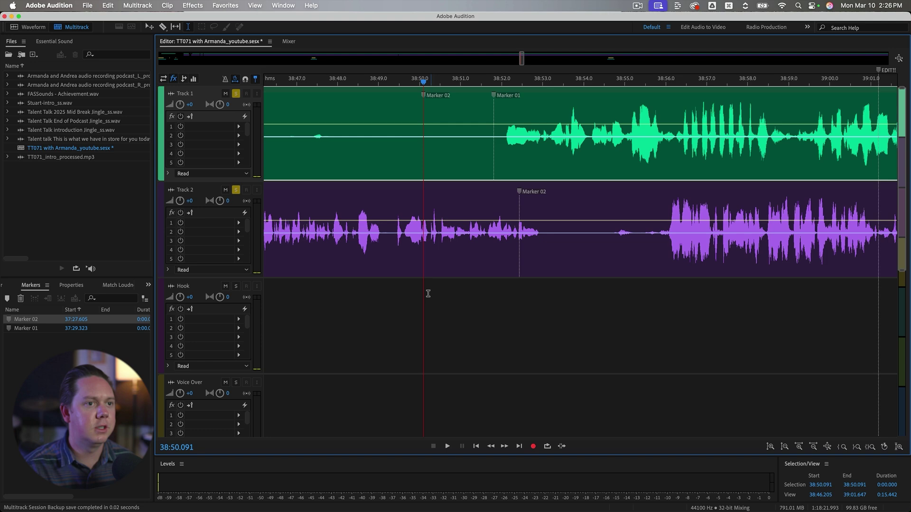
# Check the Track 1 clip's markers in Waveform view, then return to Multitrack.
pyautogui.doubleClick(381, 160)
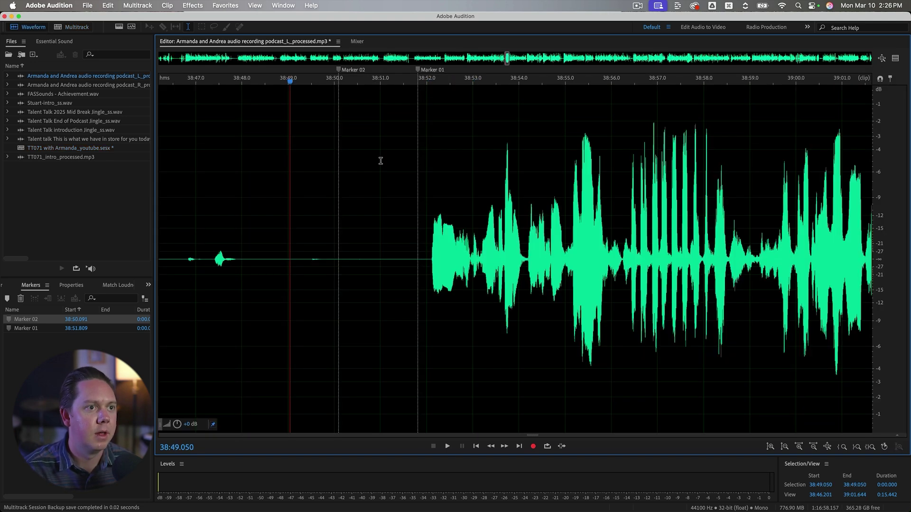
pyautogui.scroll(-5, 380, 161)
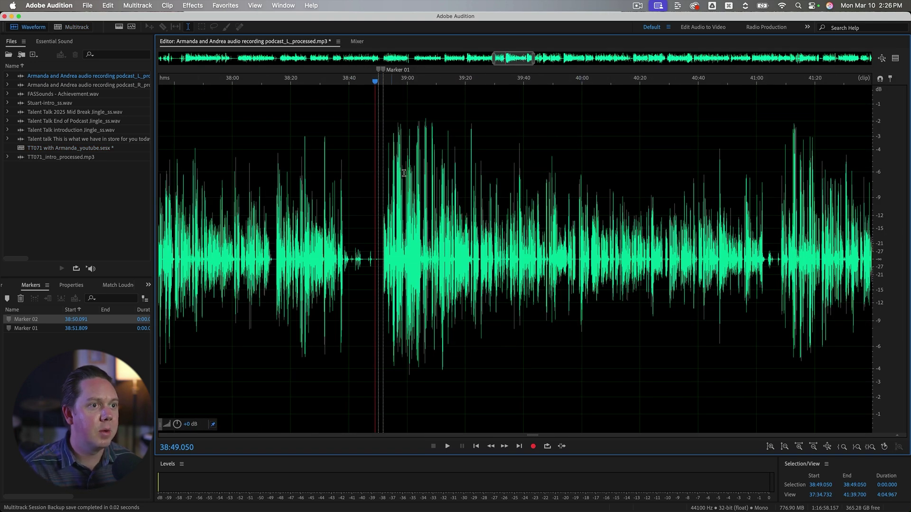
pyautogui.press('0')
# Add a marker to the Music clip at 0:34.906 and zoom out to the whole session.
pyautogui.scroll(-8, 397, 193)
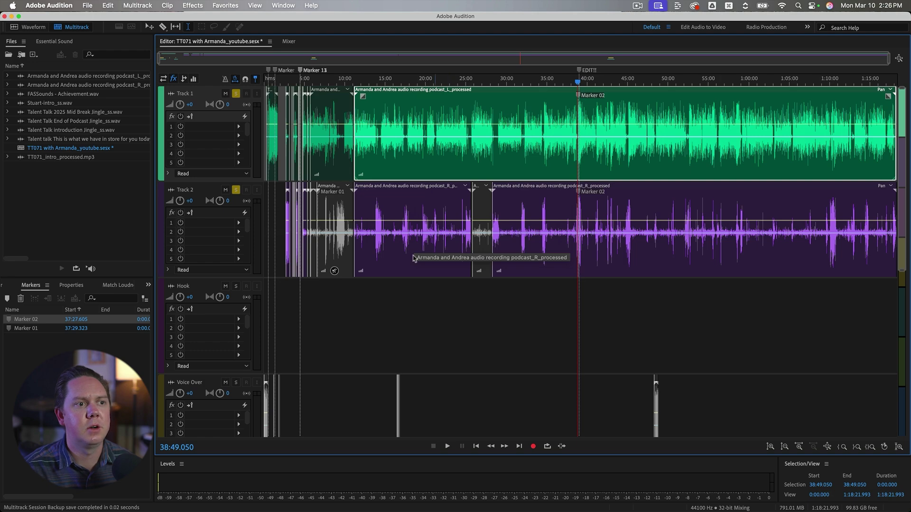
pyautogui.scroll(5, 302, 326)
pyautogui.moveTo(332, 325); pyautogui.dragTo(266, 325)
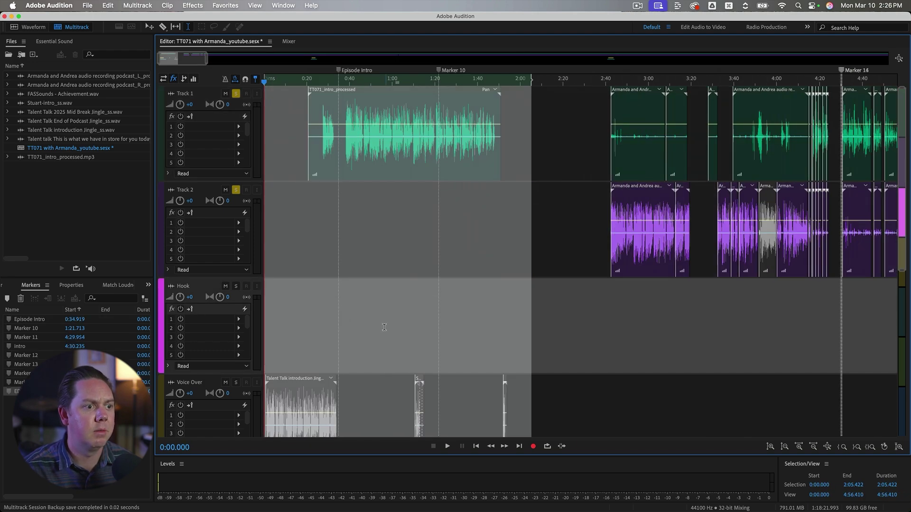
pyautogui.scroll(-4, 389, 328)
pyautogui.scroll(10, 389, 328)
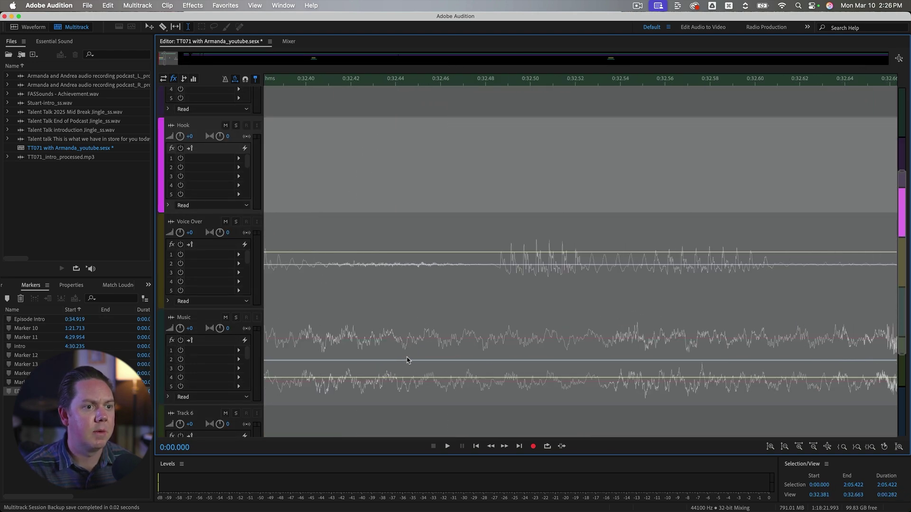
pyautogui.click(644, 342)
pyautogui.scroll(3, 660, 346)
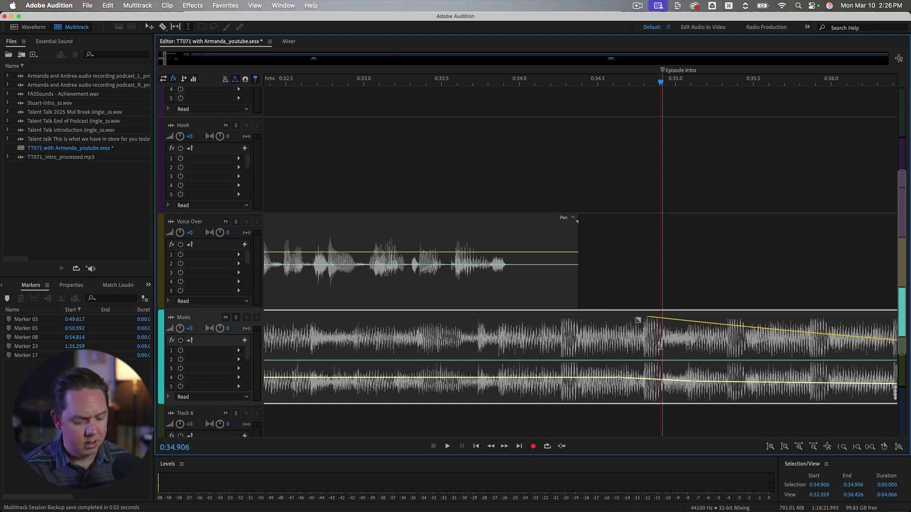
pyautogui.press('m')
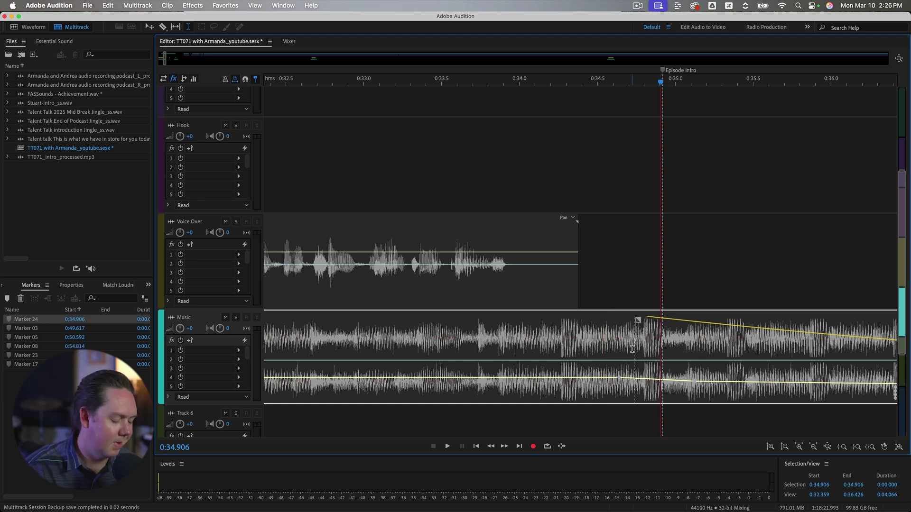
pyautogui.click(493, 135)
pyautogui.press('\\')
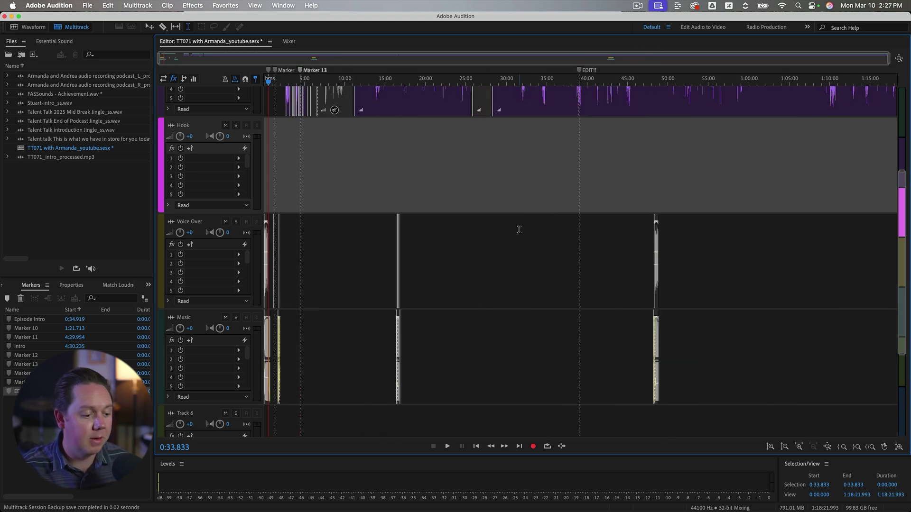